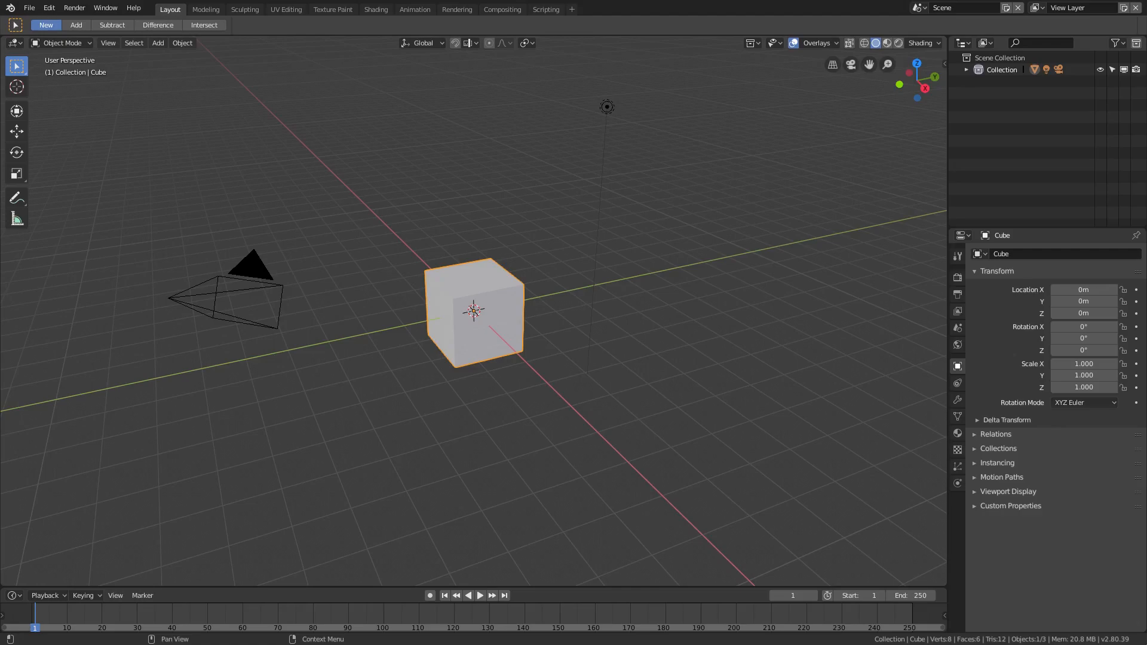
- Delete the default cube from the scene
middle_click_drag(478, 334, 608, 325)
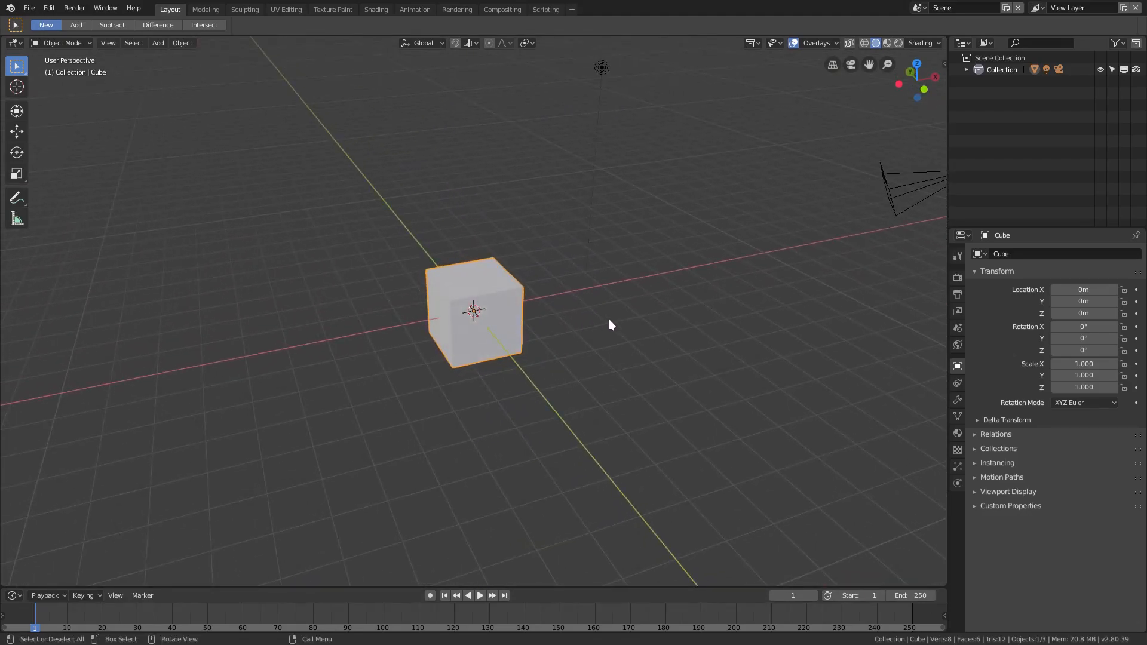
key("Delete")
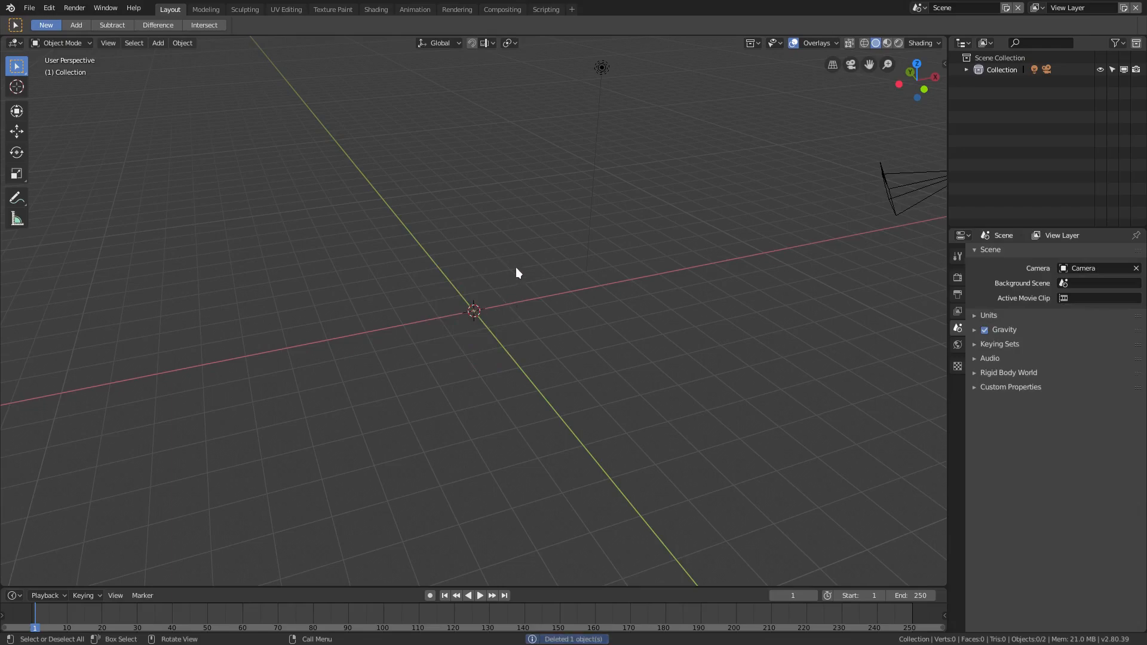
key("shift+h")
key("ctrl+z")
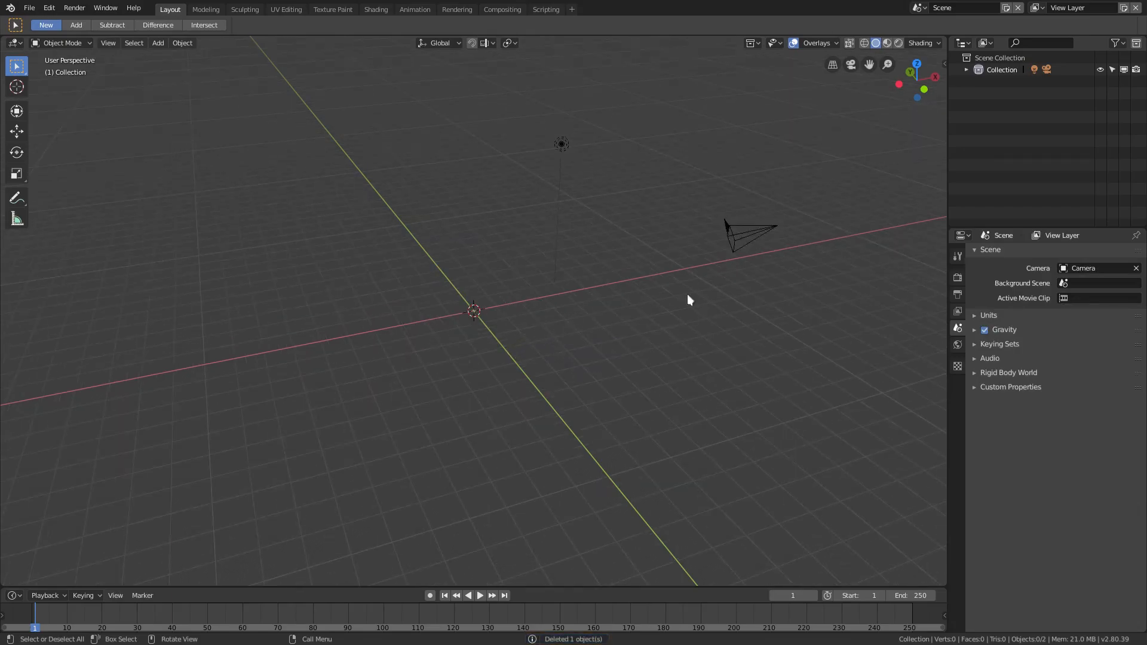
- Select the camera and clear its location and rotation so it sits at the world origin
left_click(745, 231)
scroll(633, 312, "up", 3)
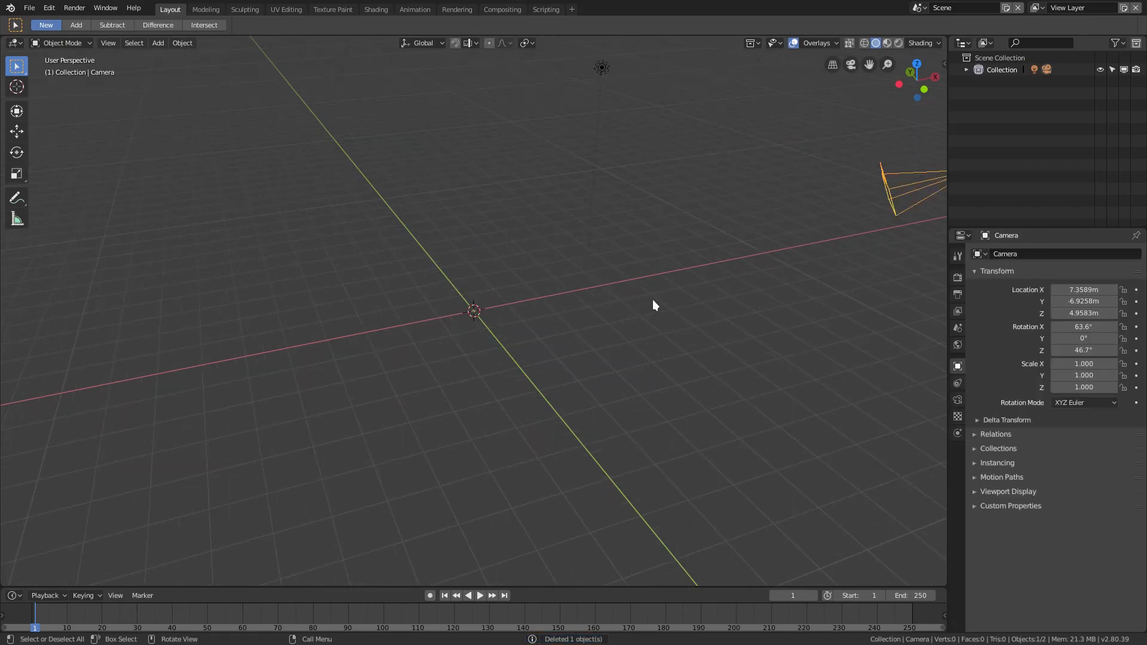
key("alt+g")
key("alt+r")
- Rotate the camera 90 degrees around the global X axis
middle_click_drag(603, 328, 684, 362)
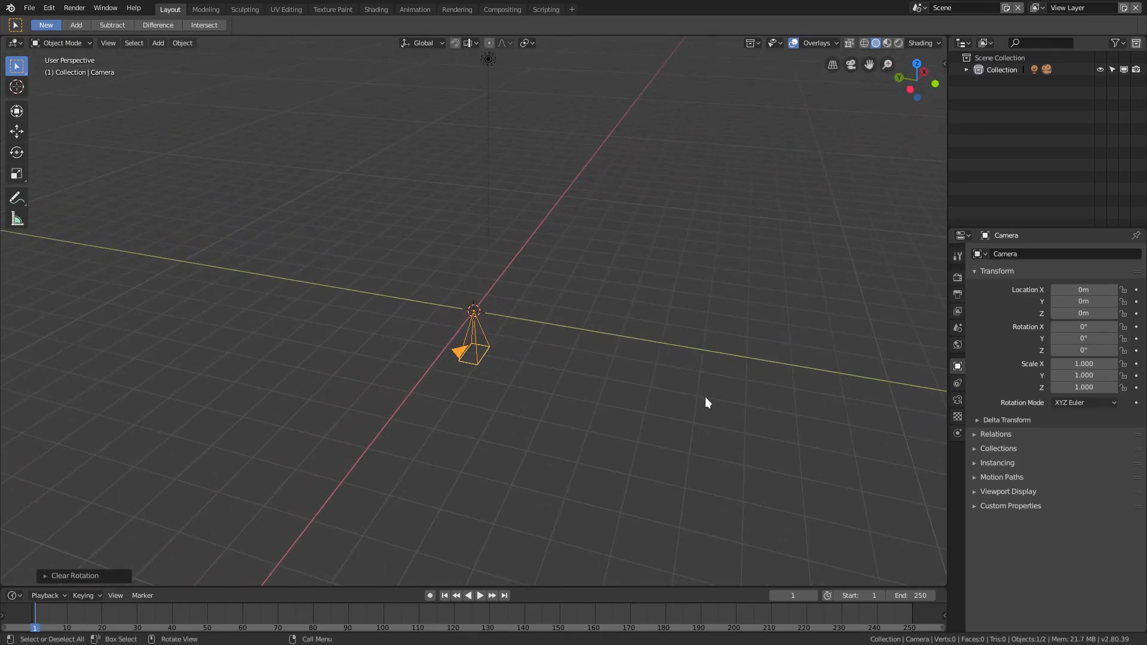
type("rx")
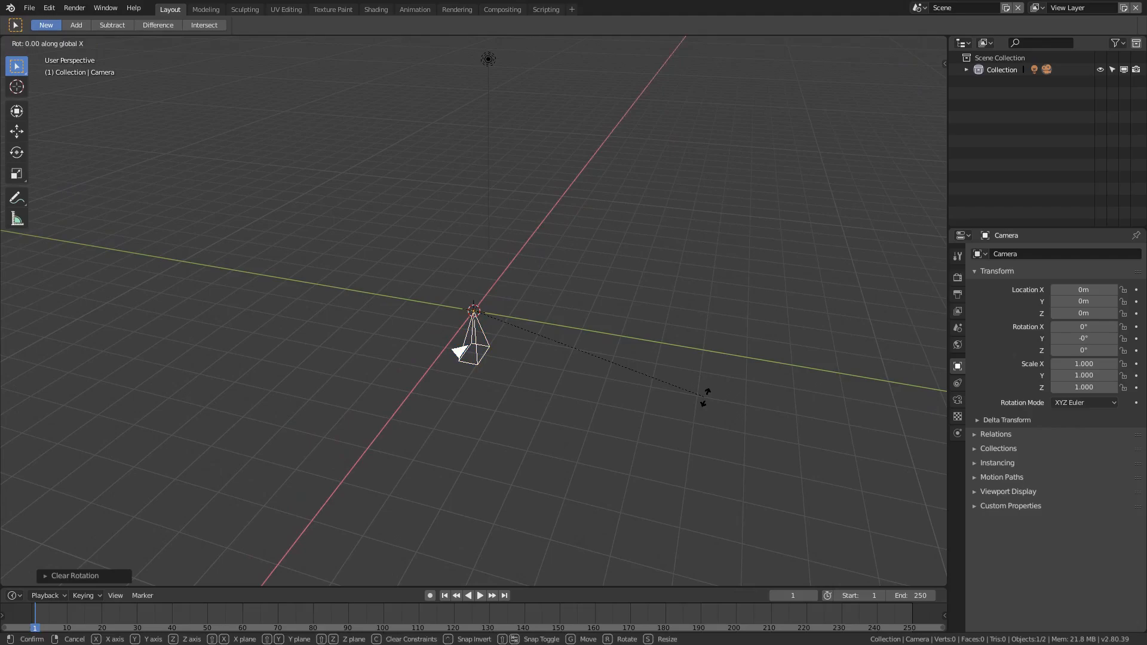
type("90")
key("Return")
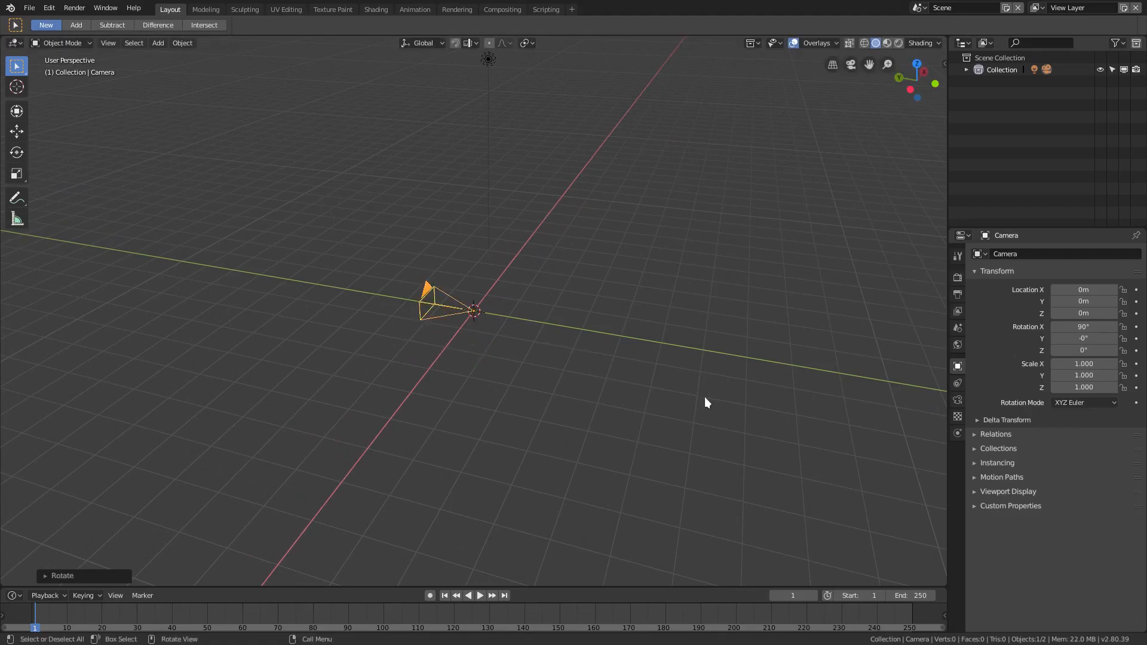
- Move the camera back along the global Y axis to about -8.45 m
middle_click_drag(378, 330, 467, 330)
key("g")
key("y")
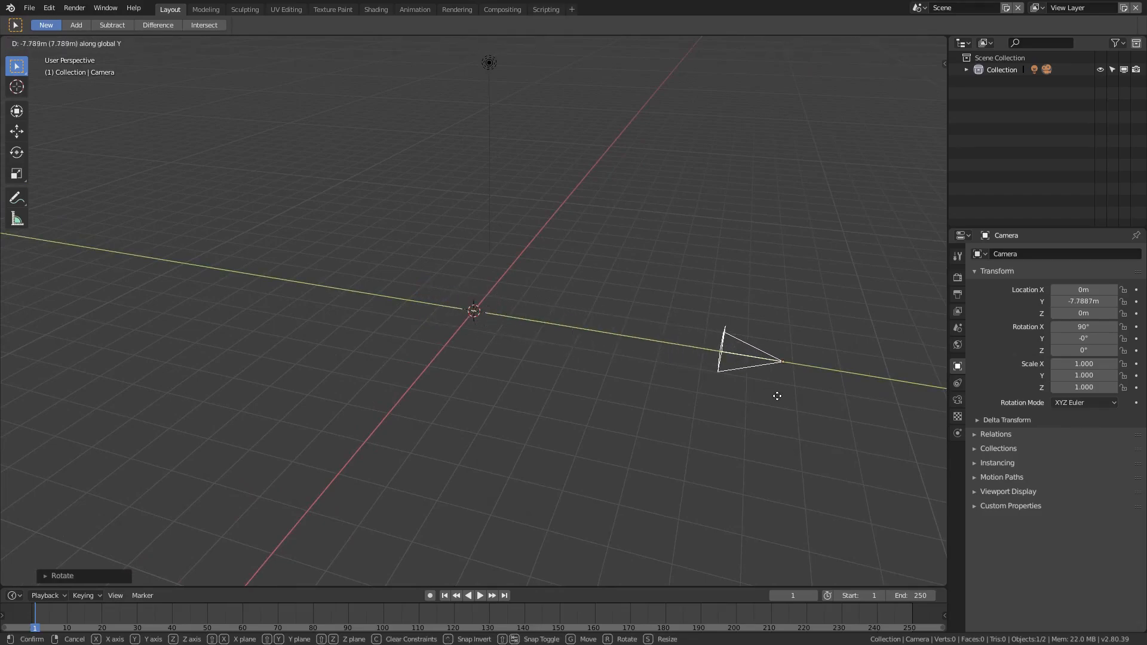
left_click(805, 399)
- Add a mesh plane at the world origin
middle_click_drag(805, 399, 596, 344)
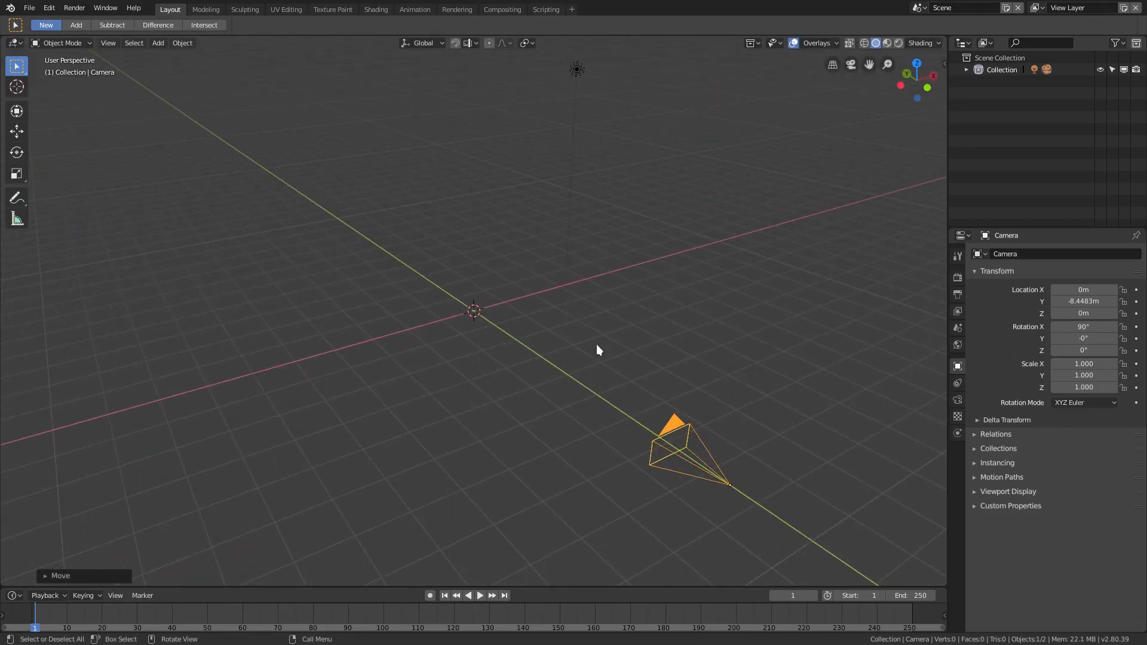
key("shift+a")
mouse_move(423, 103)
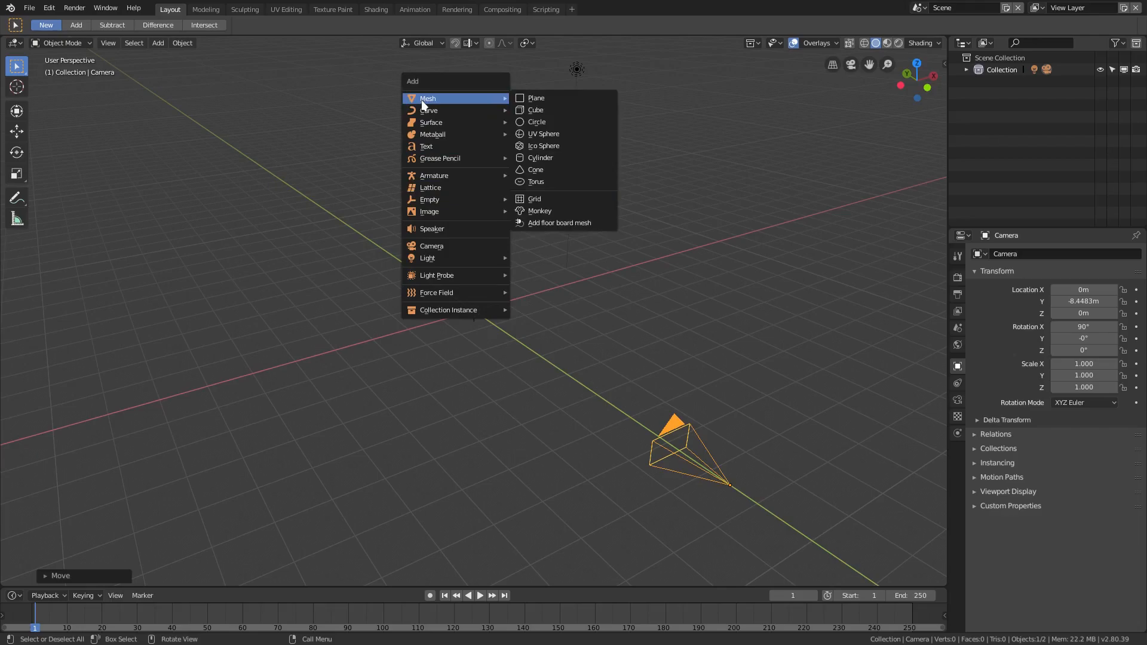
left_click(561, 99)
- Add a Force type force field at the world origin
middle_click_drag(625, 305, 556, 291)
scroll(533, 299, "up", 3)
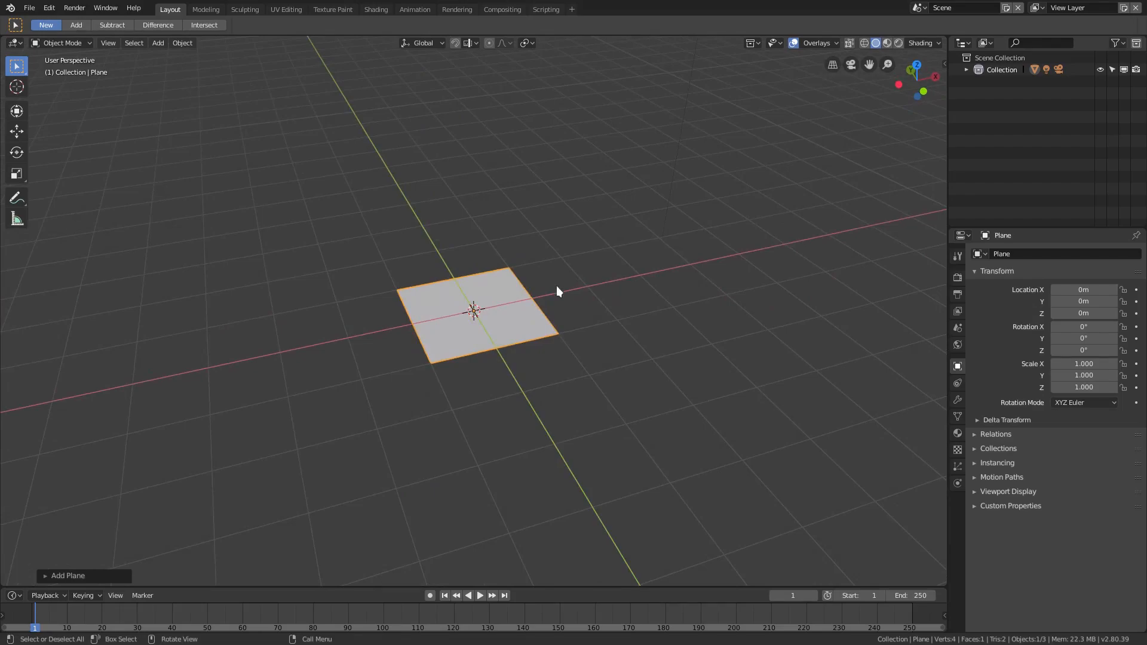
key("shift+a")
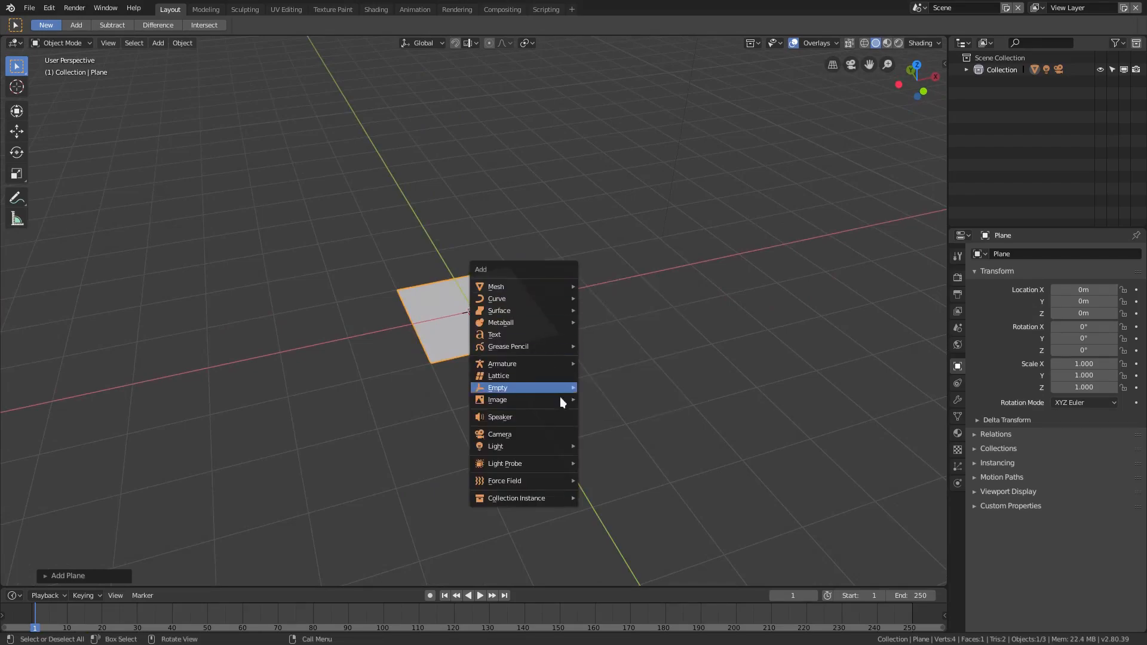
mouse_move(539, 481)
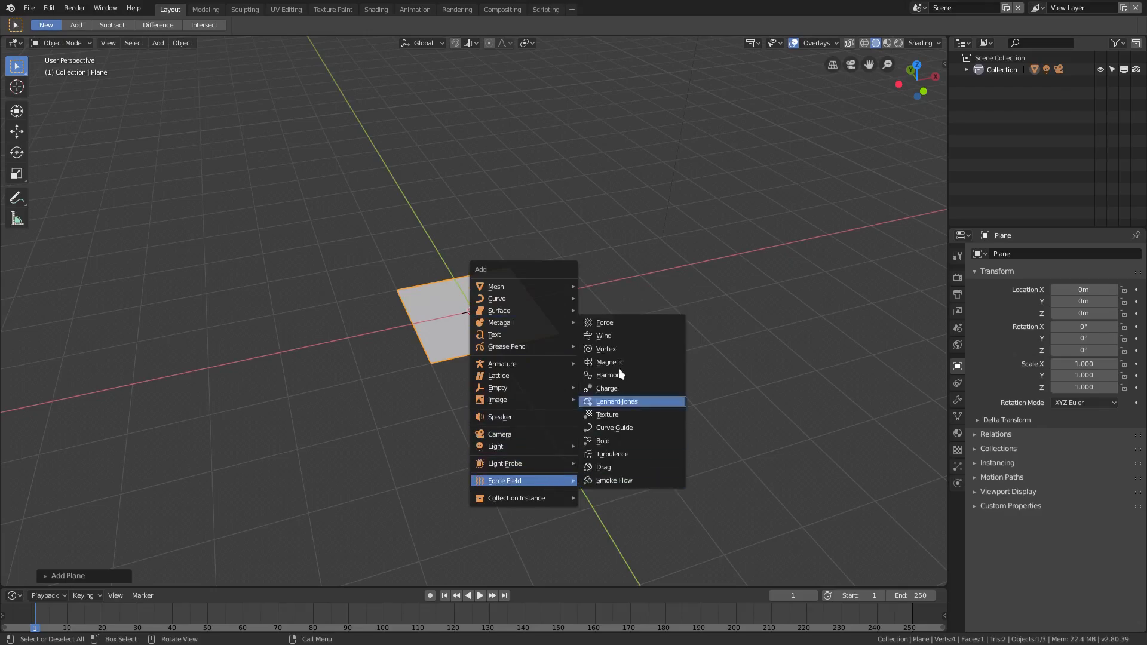
left_click(632, 319)
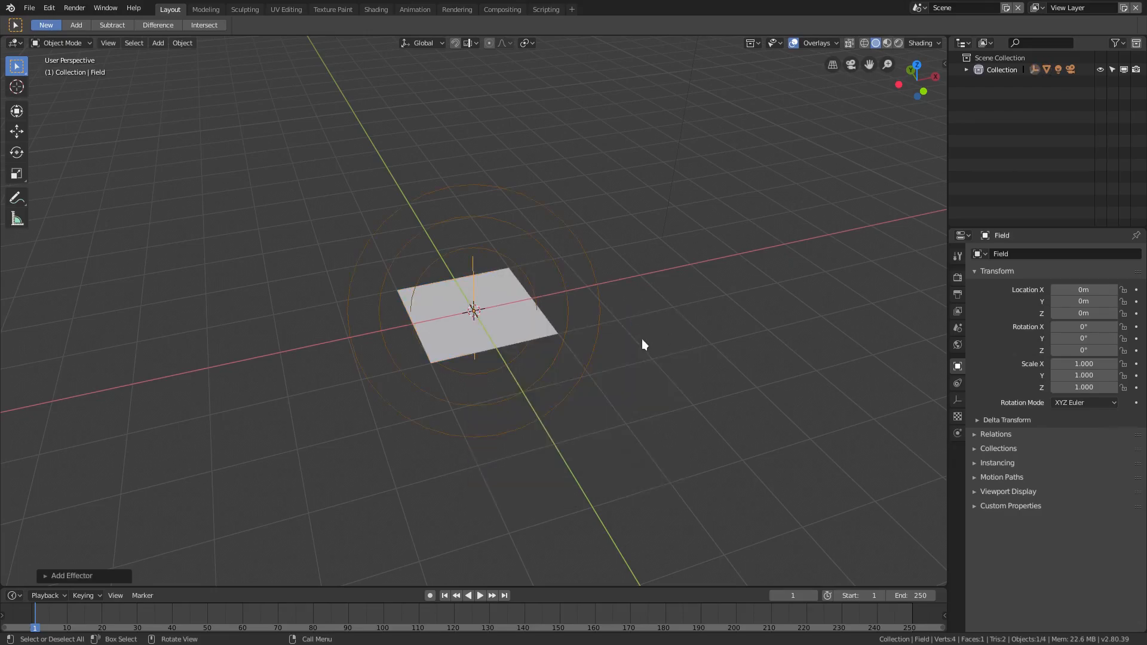
- Set the force field's strength to -10 in its physics settings
scroll(642, 339, "up", 2)
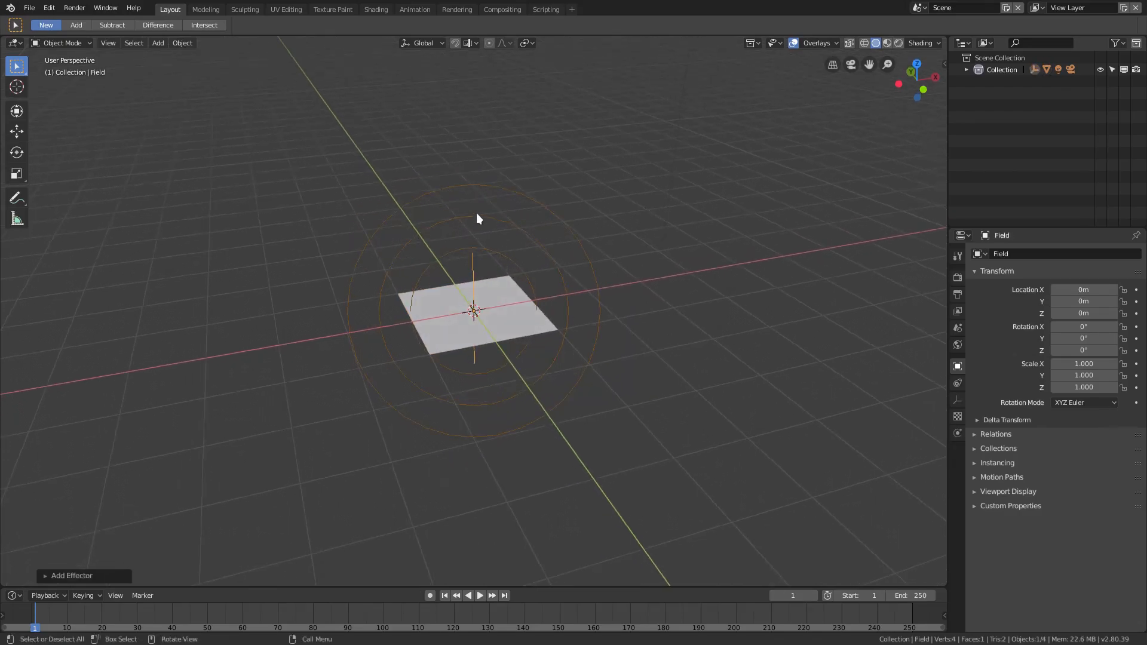
left_click(955, 432)
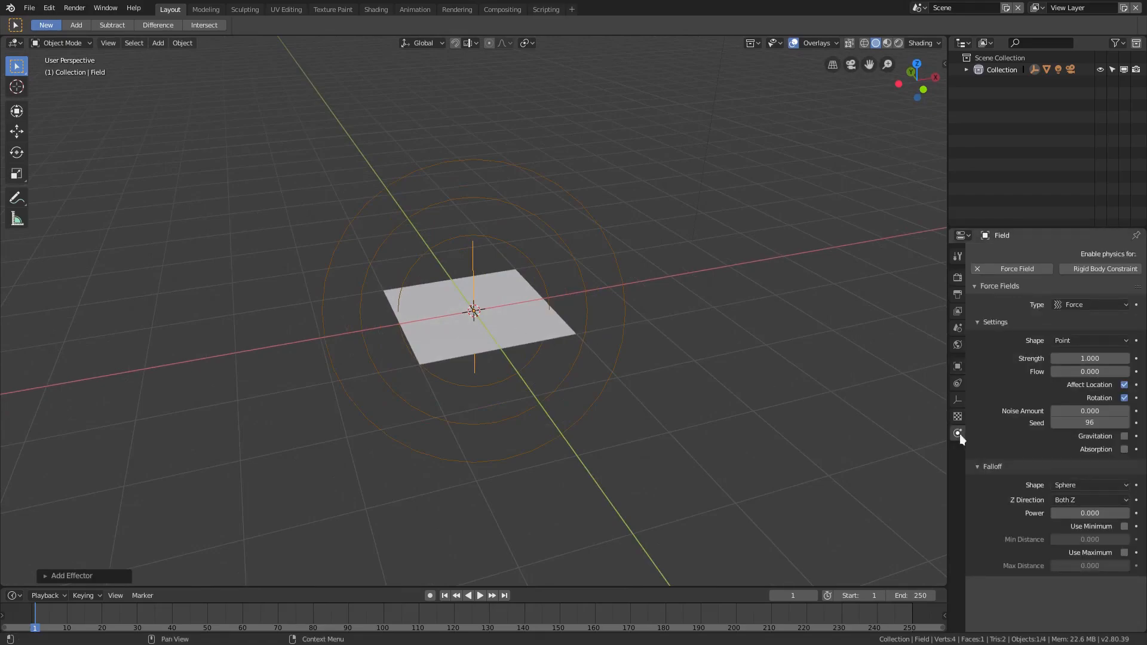
left_click(1084, 358)
type("-10")
key("Return")
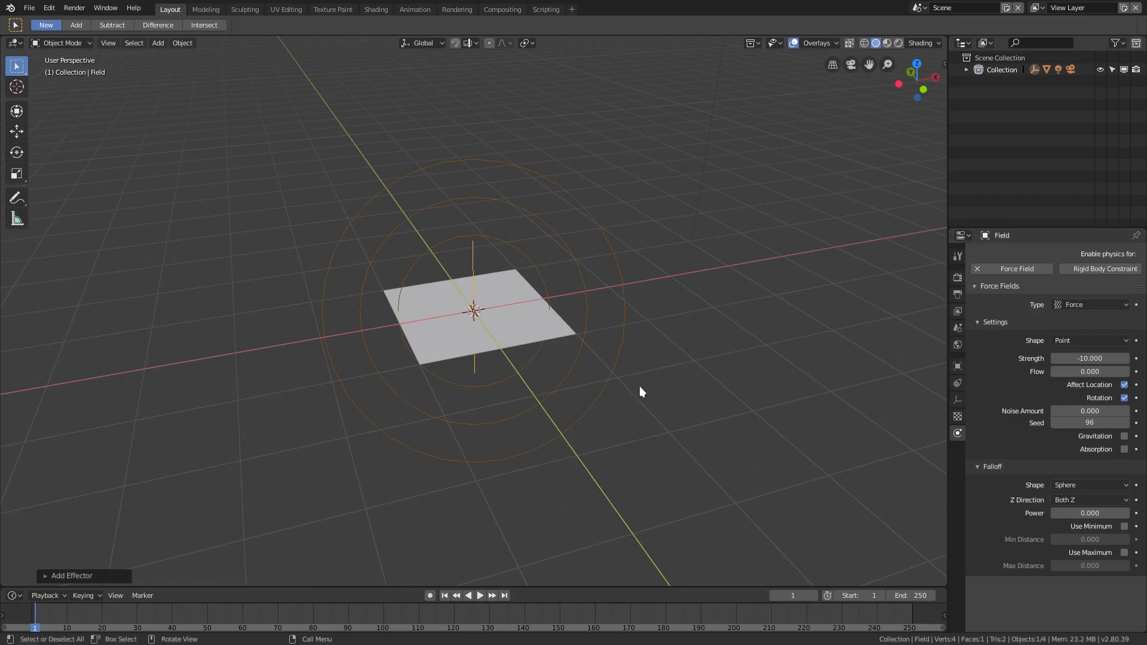
- Give the plane a new emitter particle system and name its settings "parts"
middle_click_drag(629, 380, 643, 374)
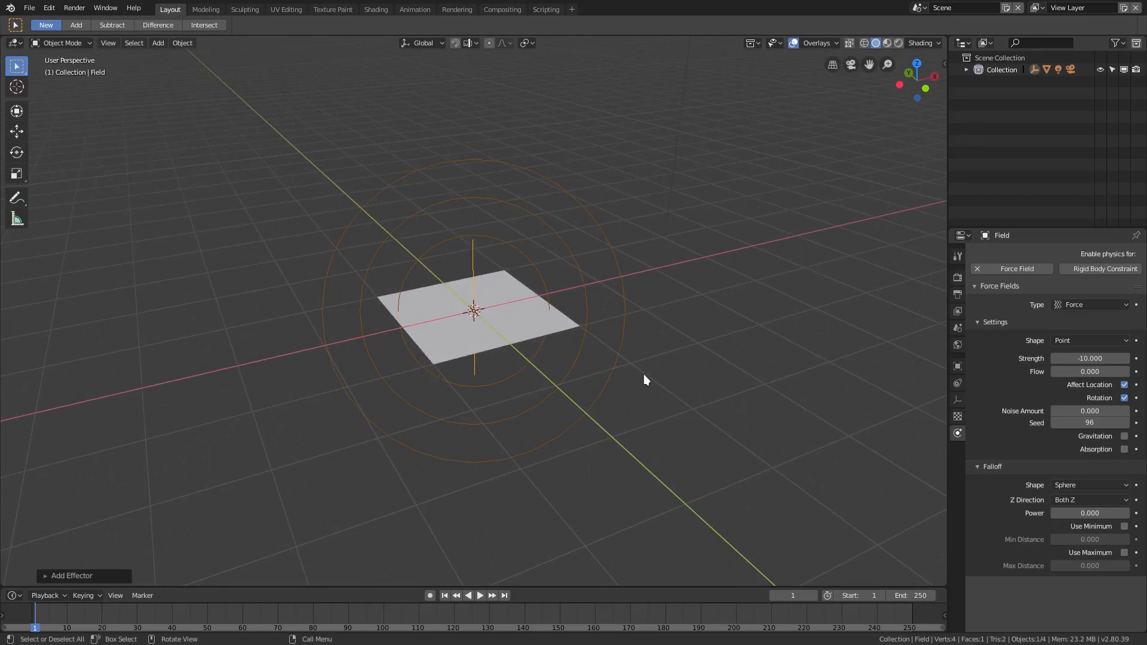
left_click(543, 329)
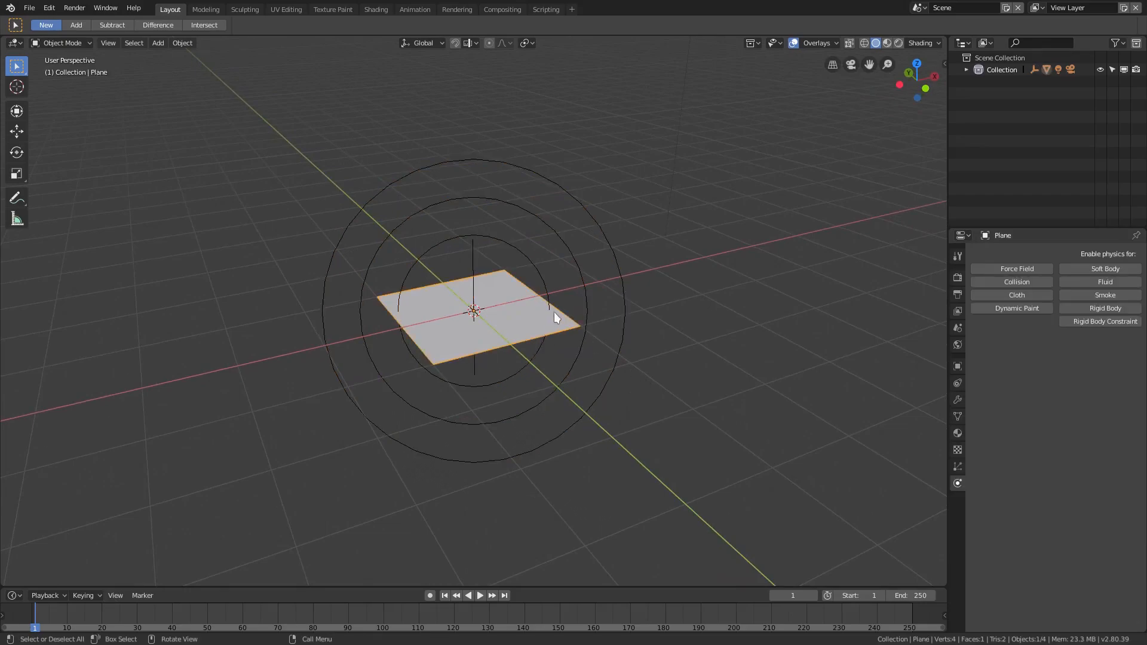
left_click(958, 467)
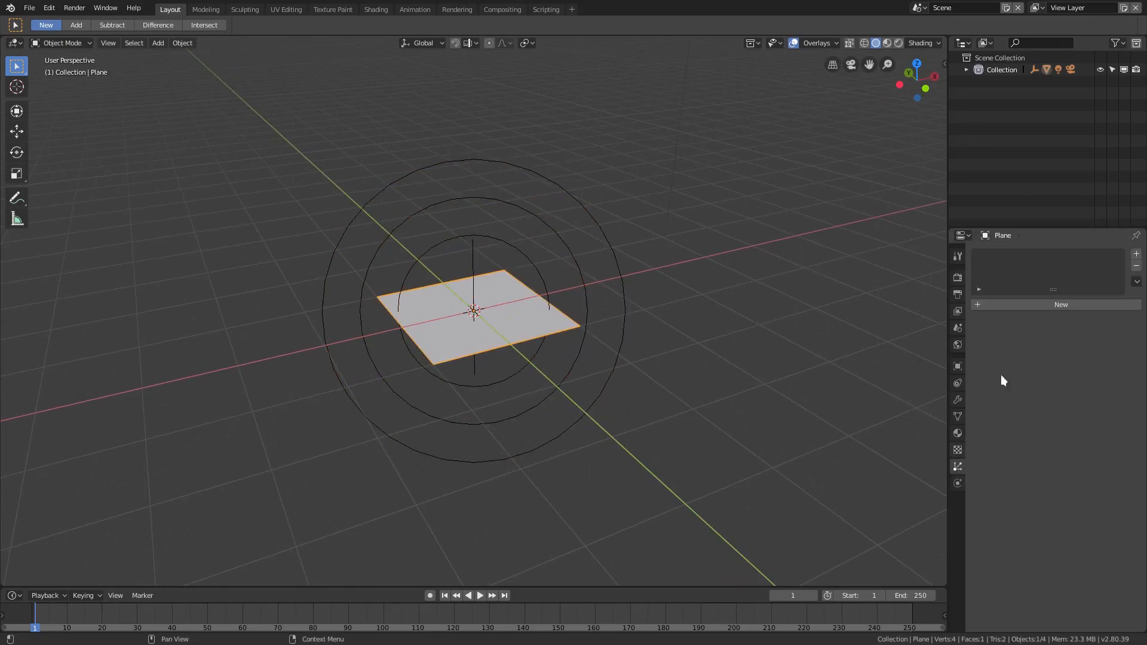
left_click(1056, 306)
left_click(1056, 306)
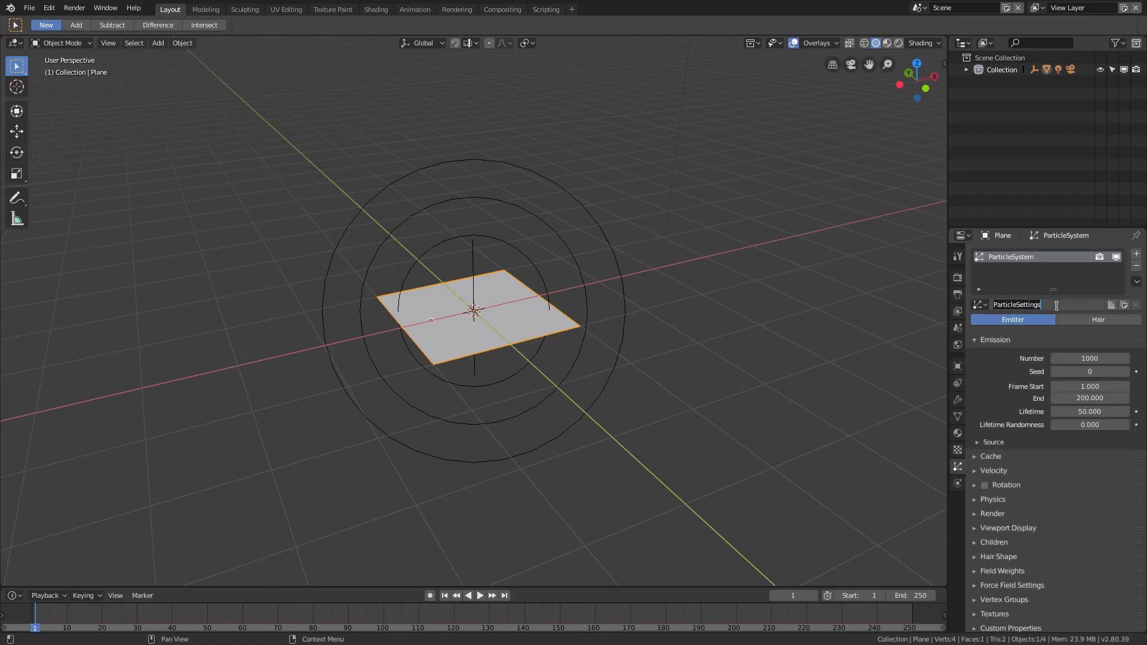
type("parts")
key("Return")
- Set the particles' gravity field weight to 0 and the emission number to 5000
middle_click_drag(762, 342, 730, 335, "shift")
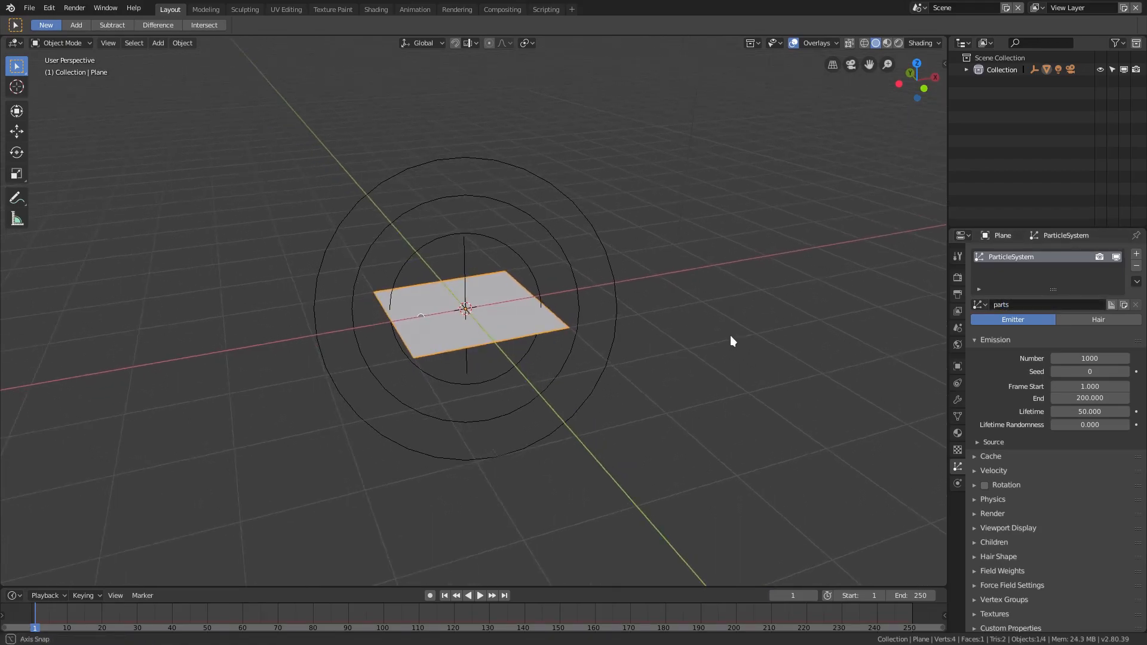
scroll(1009, 452, "down", 1)
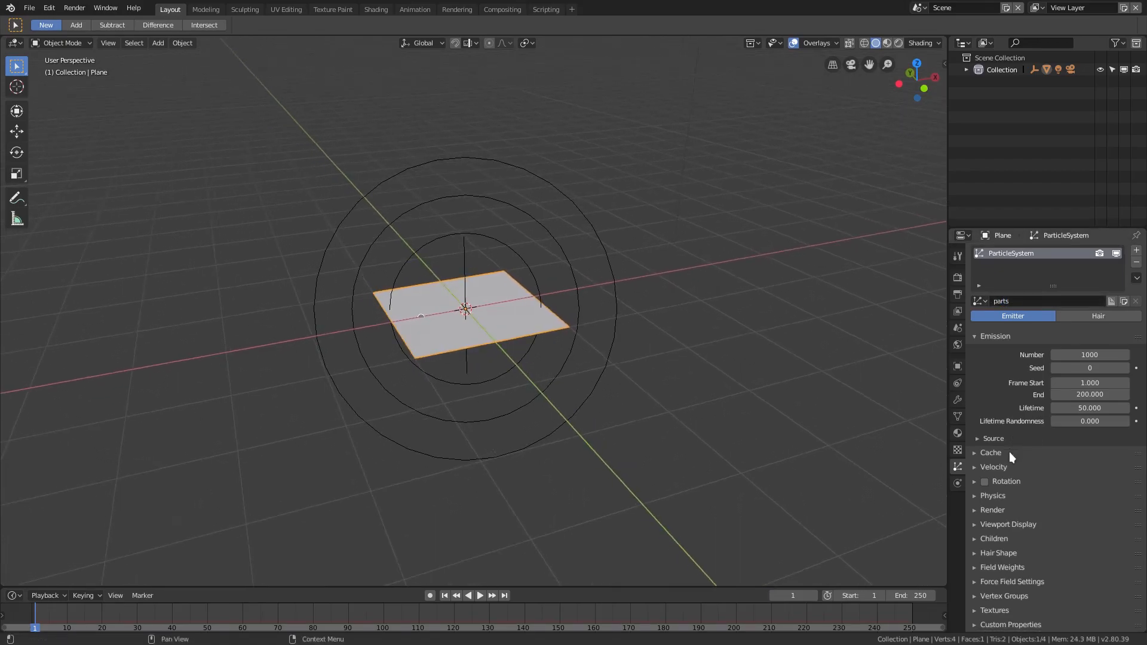
left_click(1002, 568)
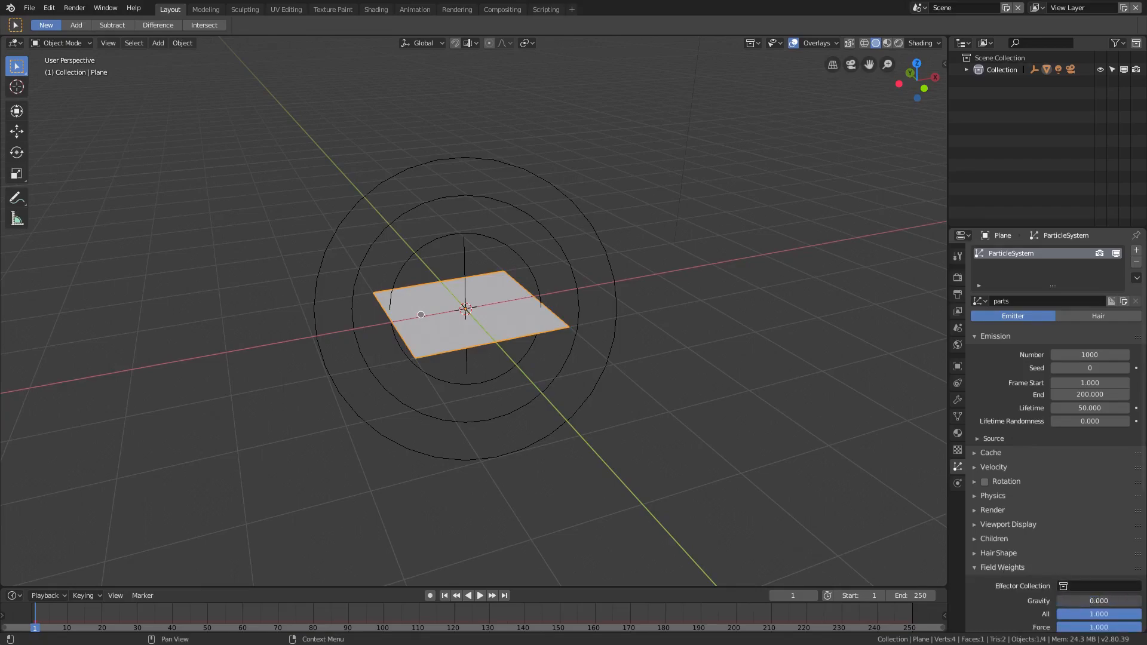
left_click(1090, 355)
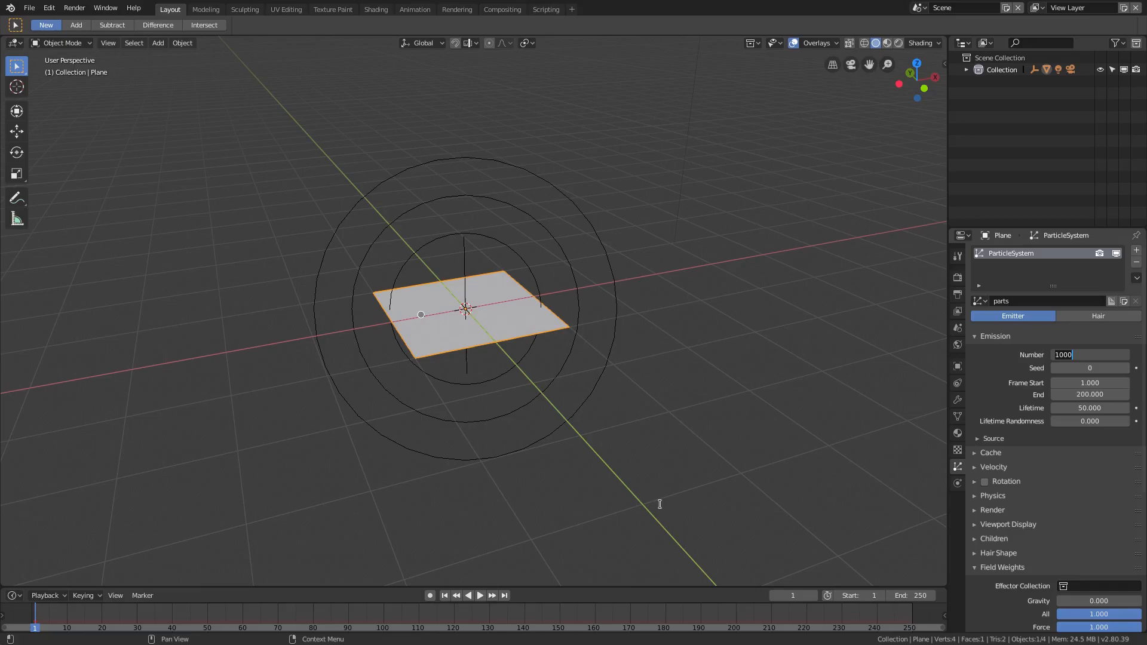
type("5000")
key("Return")
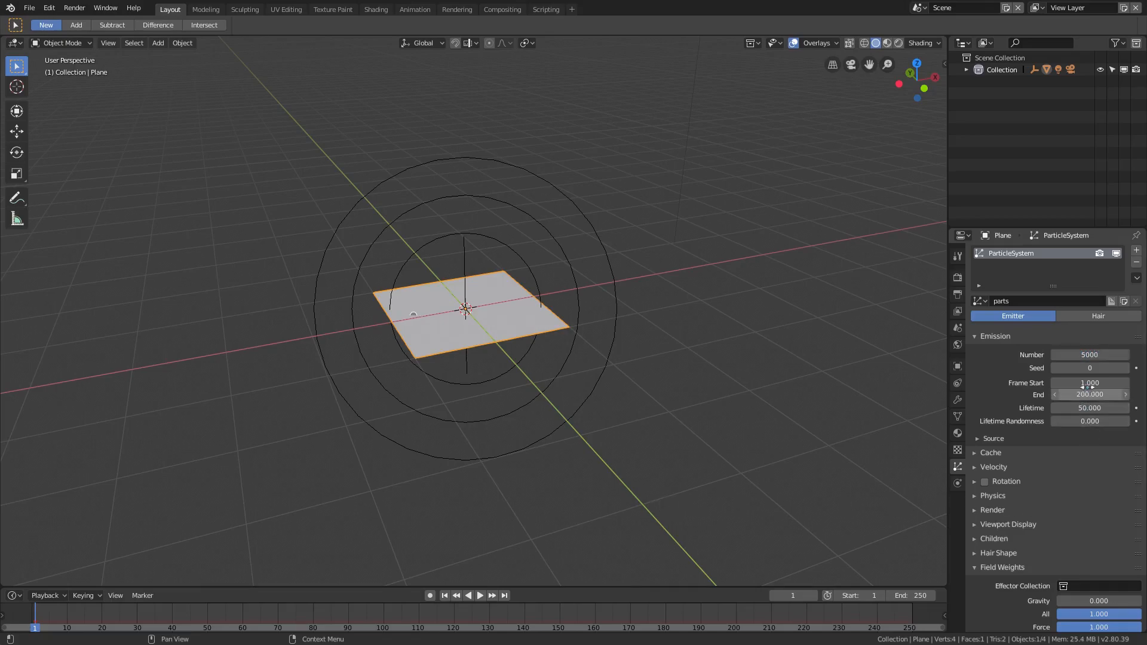
- Set the scene's end frame to 100 and open the particle emission end value for editing
left_click(911, 596)
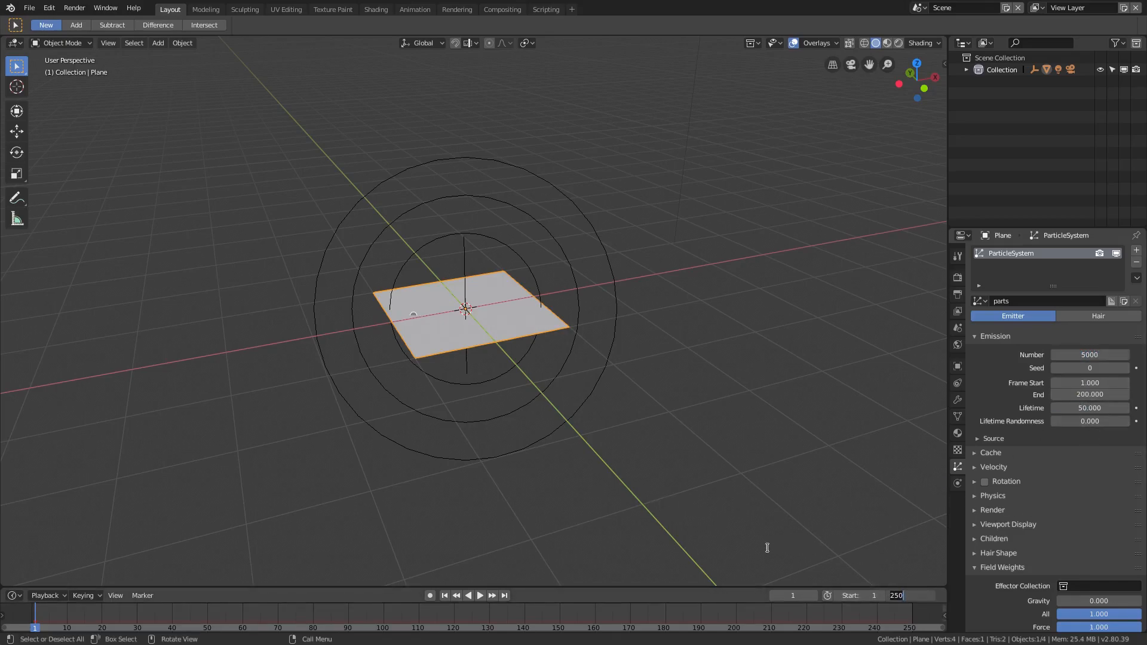
type("100")
key("Return")
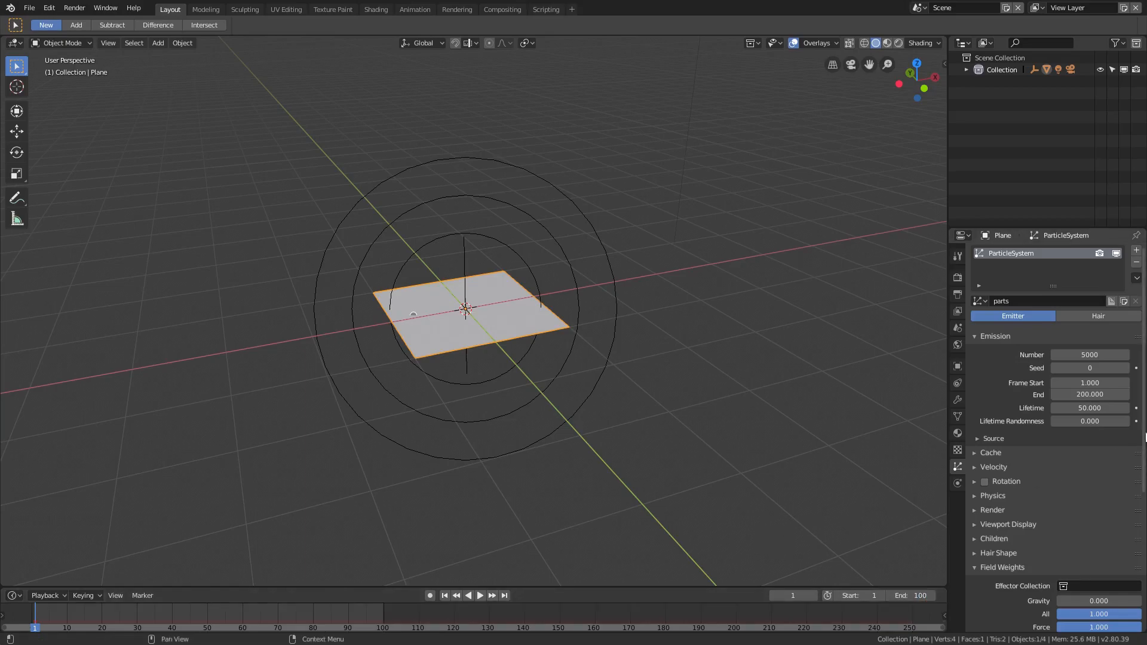
left_click(1085, 395)
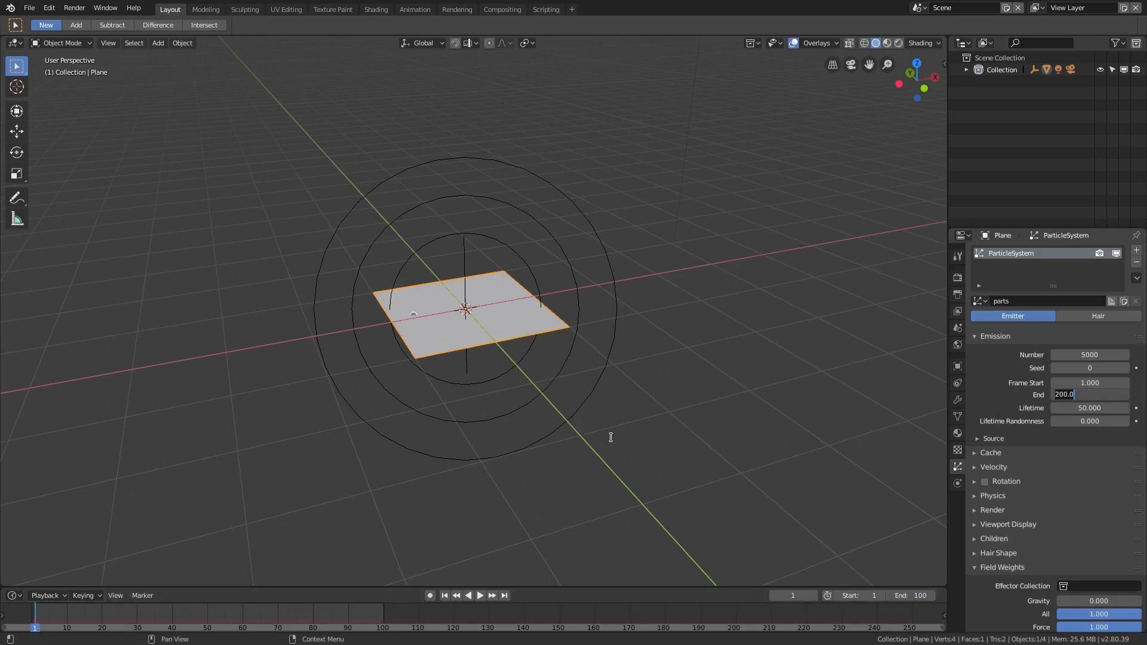
- Set the scene's end frame to 150 in the timeline
left_click(913, 595)
type("150")
key("Return")
- Set both the particle emission end frame and the particle lifetime to 150
left_click(1084, 394)
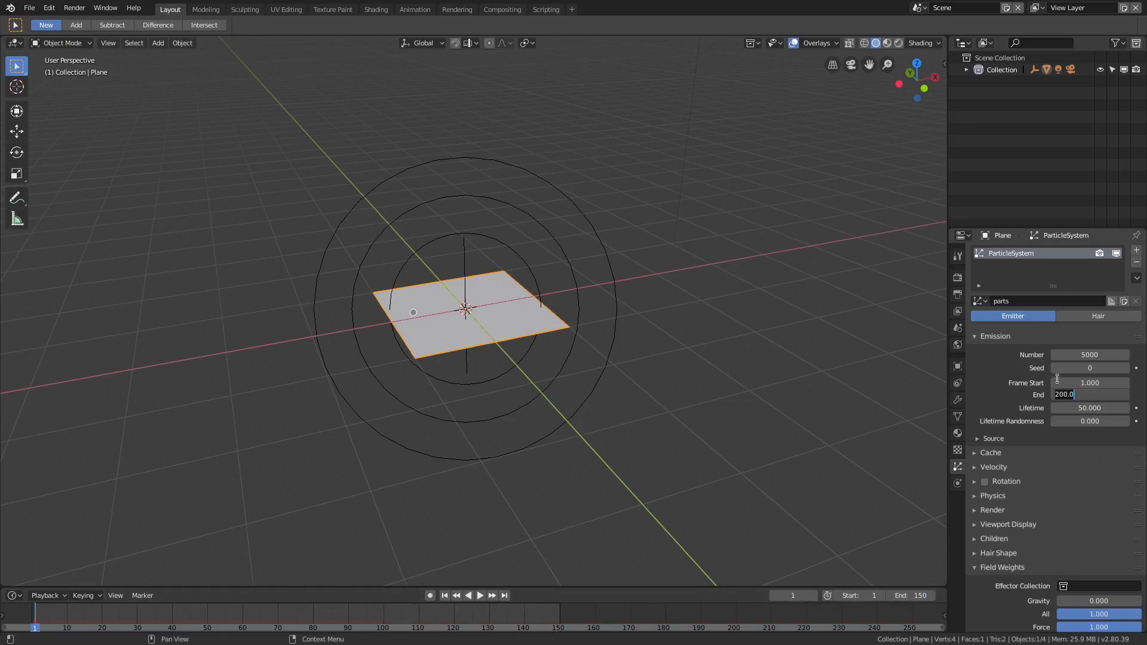
key("ctrl+a")
type("150")
key("Return")
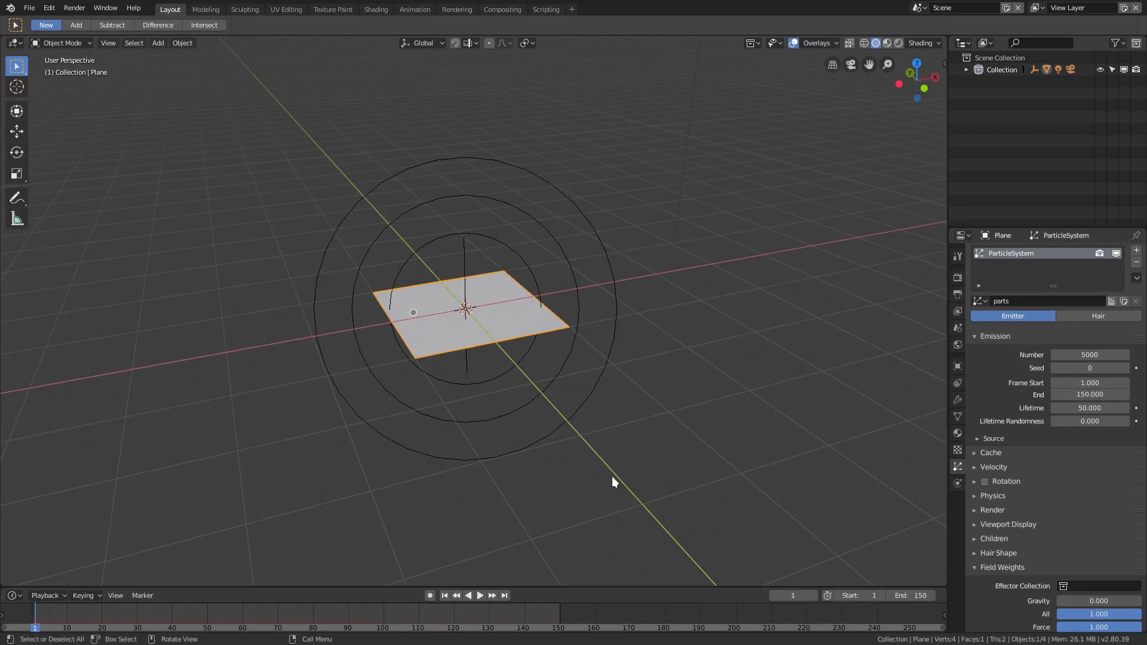
middle_click_drag(619, 472, 651, 466)
left_click(1067, 408)
type("150")
key("Return")
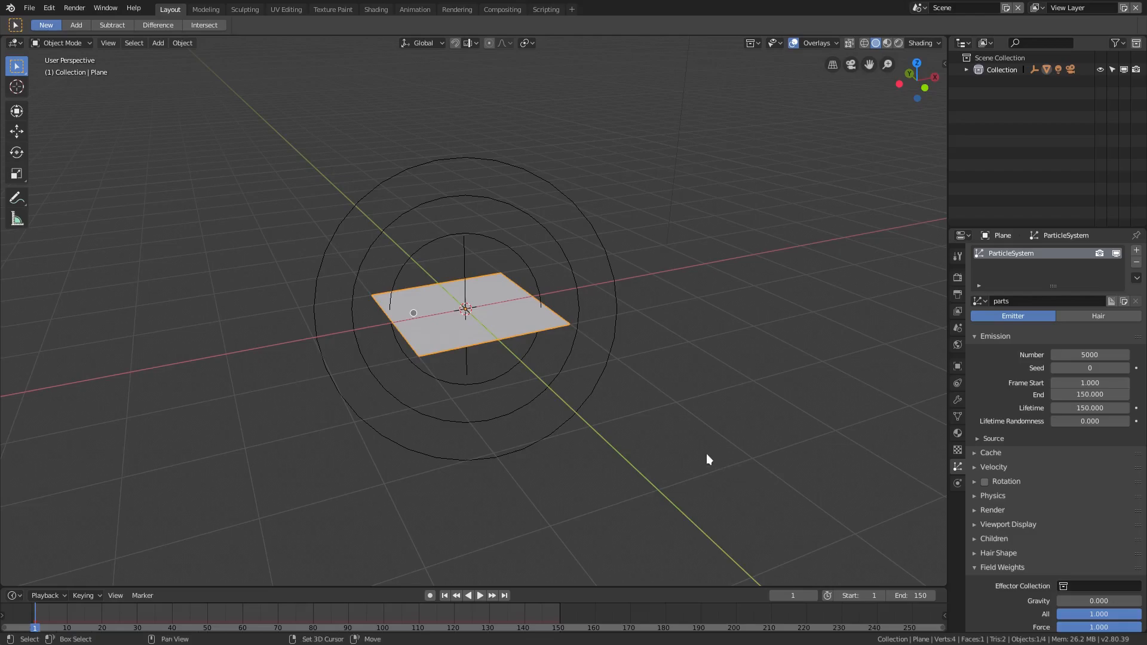
- Play the animation and examine from a low, close view how the particles move around the plane
middle_click_drag(706, 453, 712, 439)
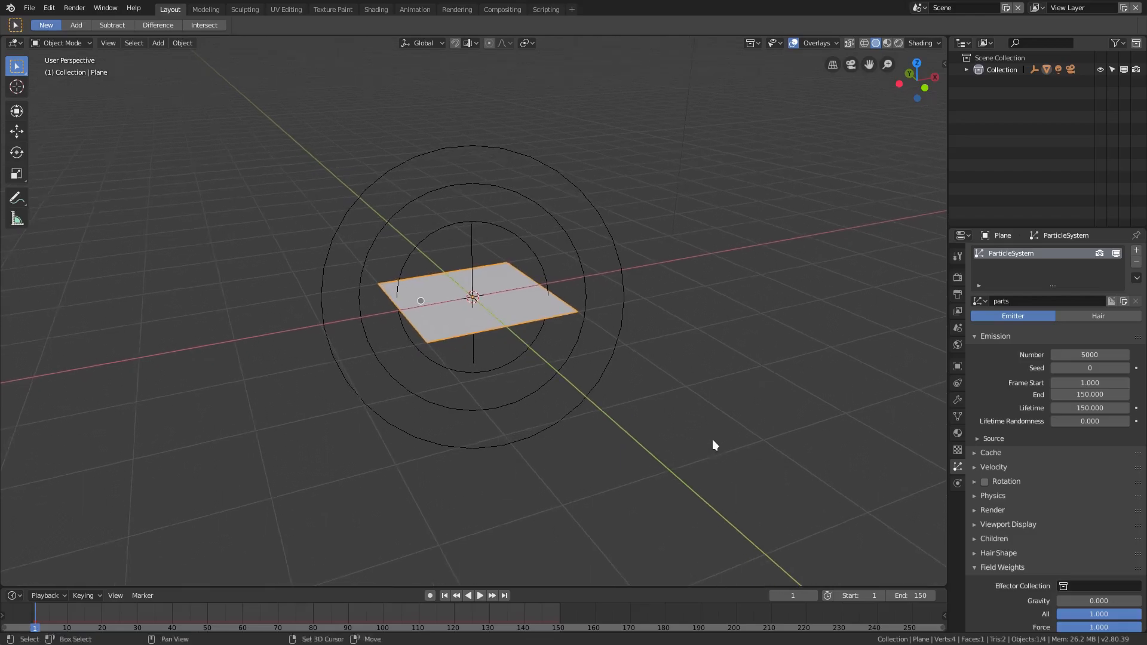
left_click(480, 595)
middle_click_drag(555, 491, 652, 402)
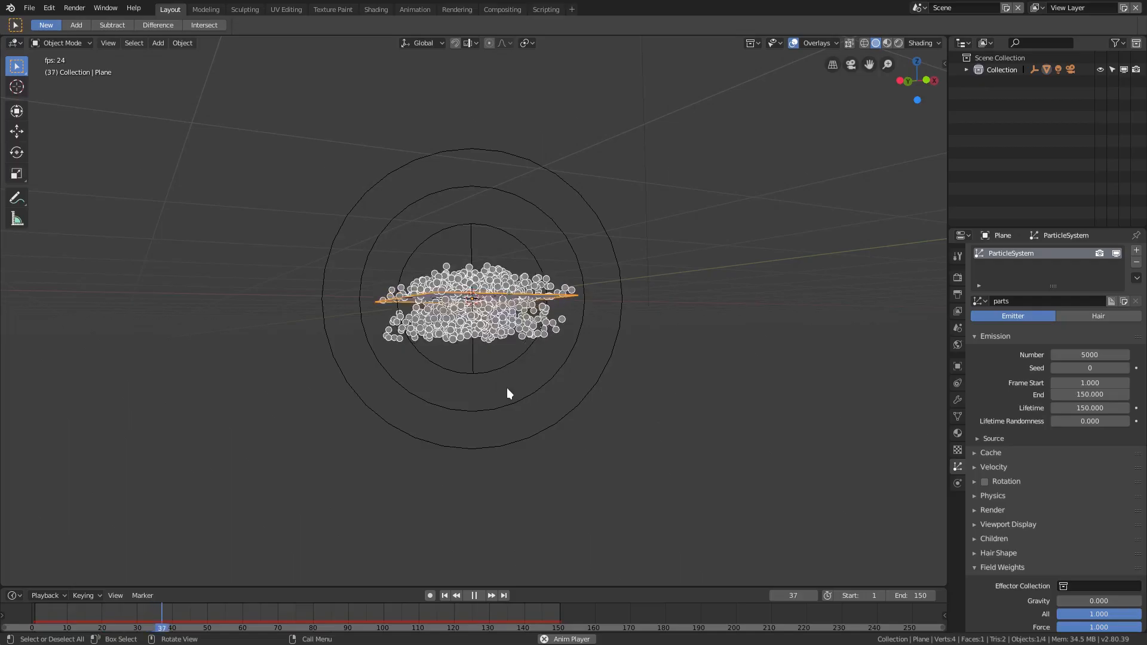
scroll(499, 373, "up", 5)
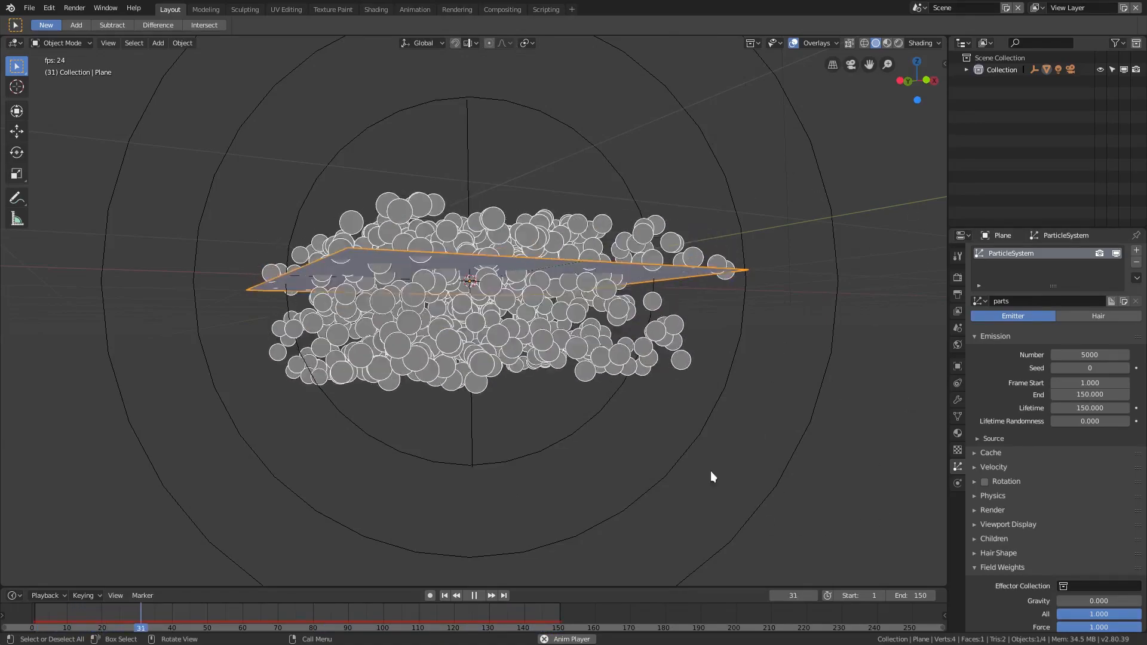
- Watch the playing particle animation from farther back and stop it at frame 116
scroll(679, 429, "down", 4)
middle_click_drag(680, 429, 666, 425)
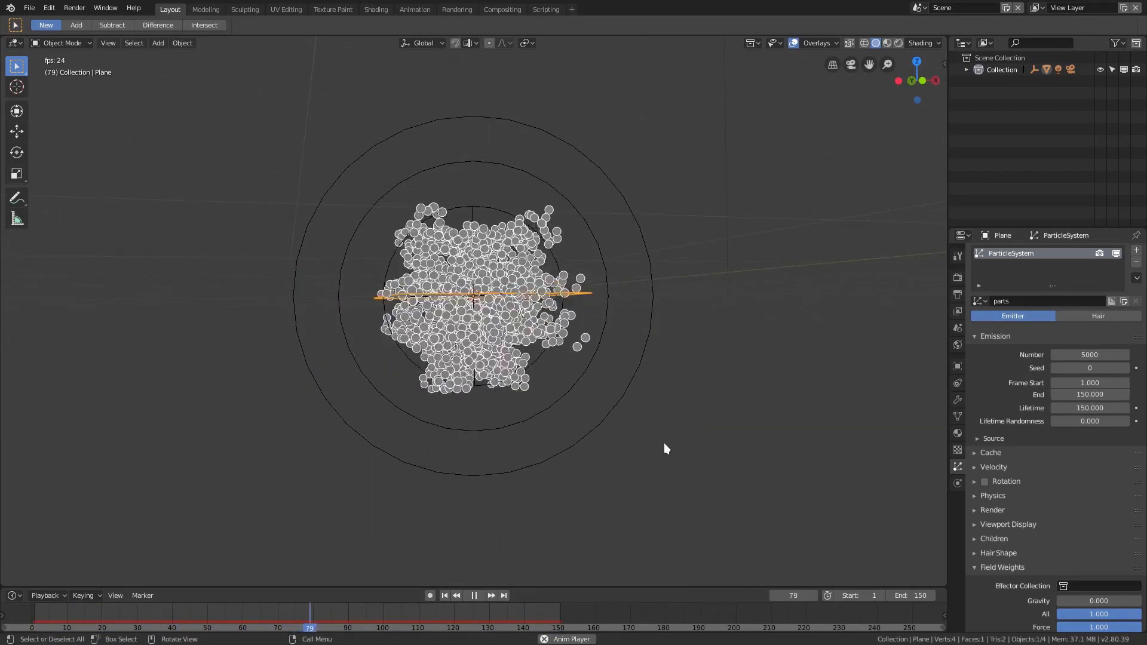
left_click(474, 595)
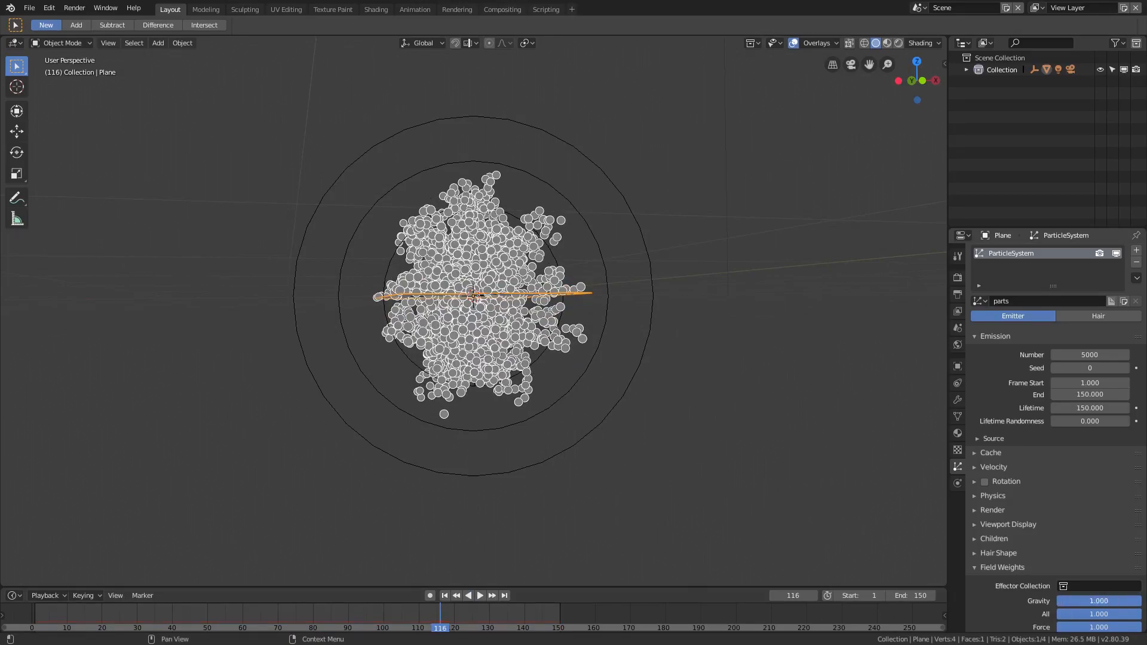
- Keyframe the particle system's gravity field weight at 0 on frame 1, after undoing a trial keyframe on frame 116
key("i")
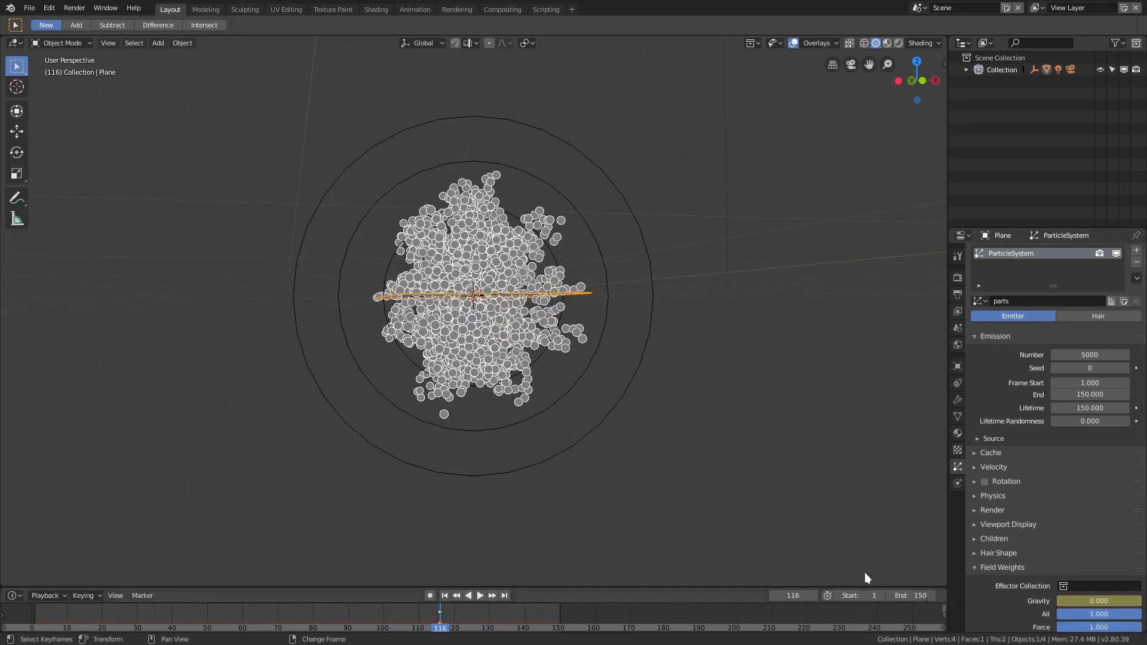
key("ctrl+z")
left_click(445, 596)
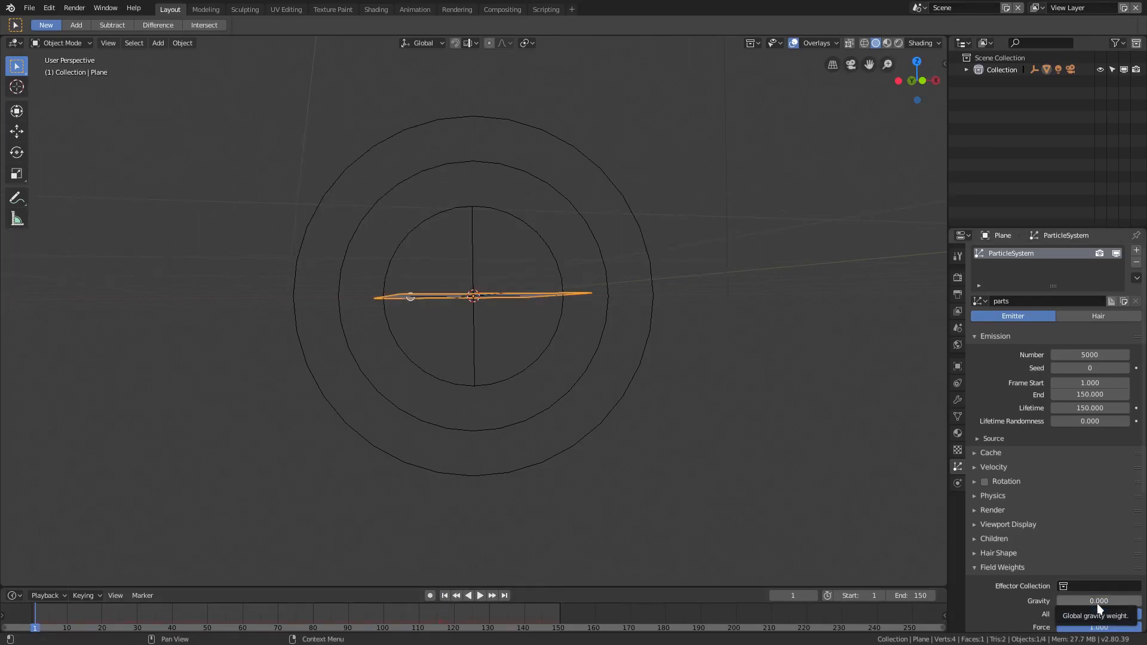
key("i")
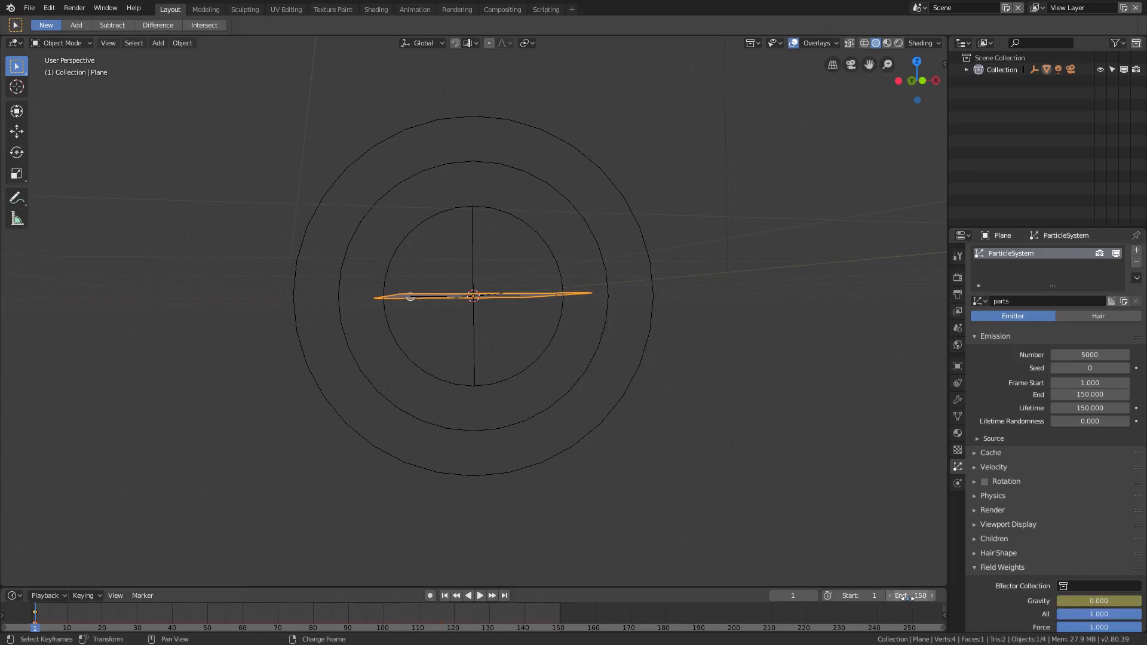
- Move to frame 10, set the gravity field weight to 1 and keyframe it
left_click(789, 596)
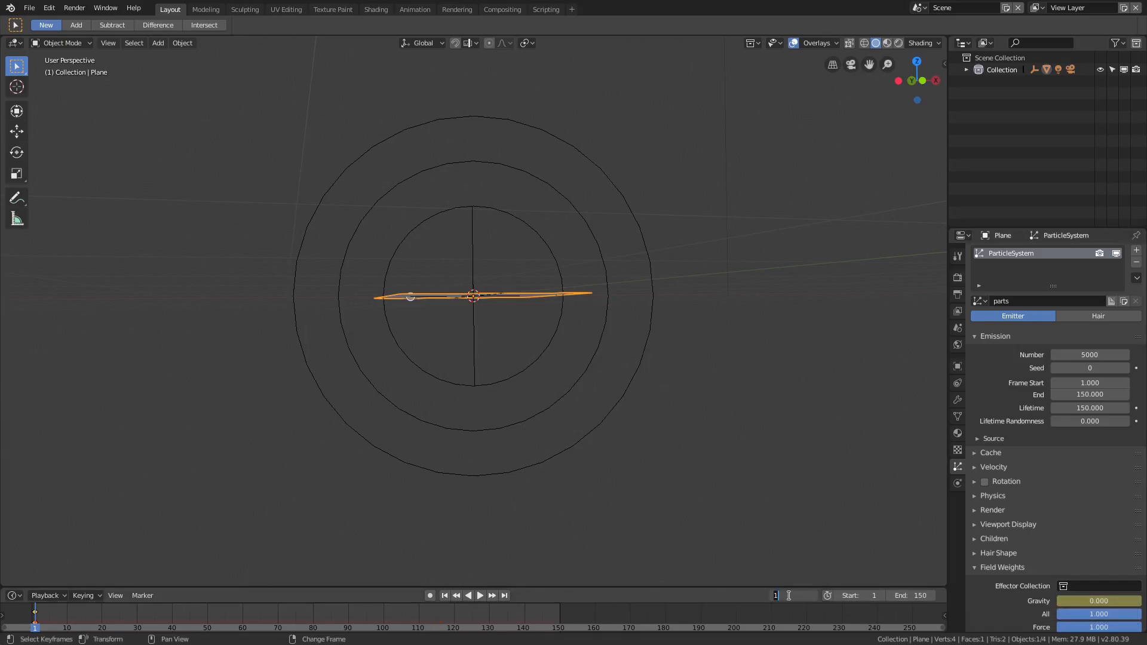
type("10")
key("Return")
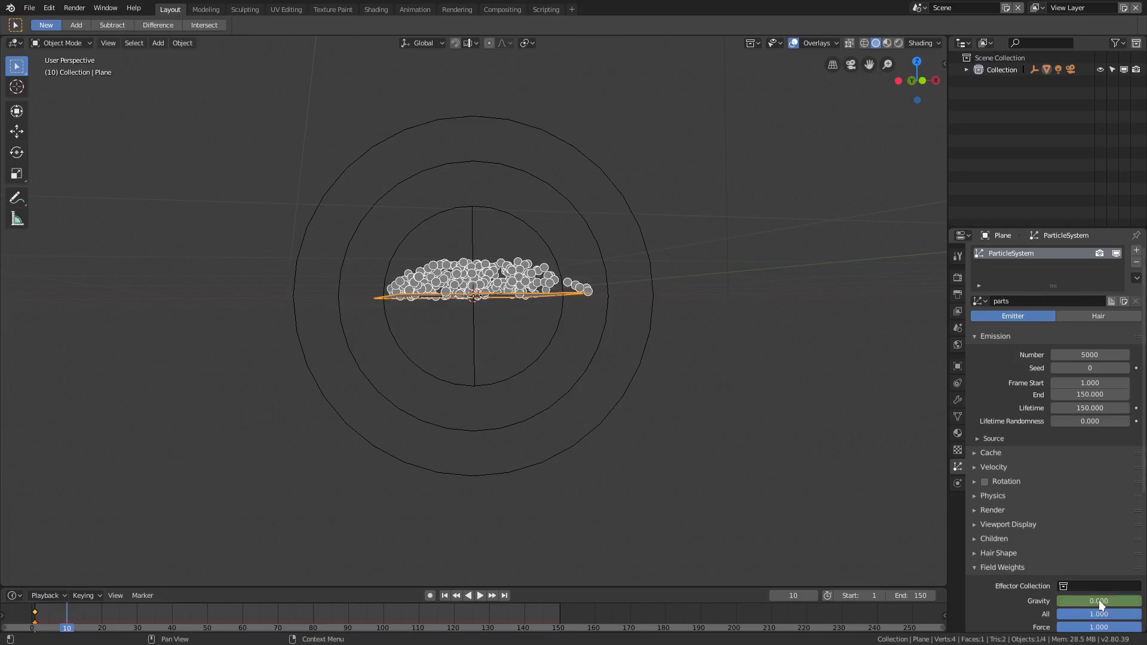
left_click_drag(1069, 601, 1114, 601)
key("i")
- Move to frame 20, set the gravity field weight back to 0 and keyframe it
double_click(790, 595)
type("20")
key("Return")
left_click_drag(1104, 603, 1058, 602)
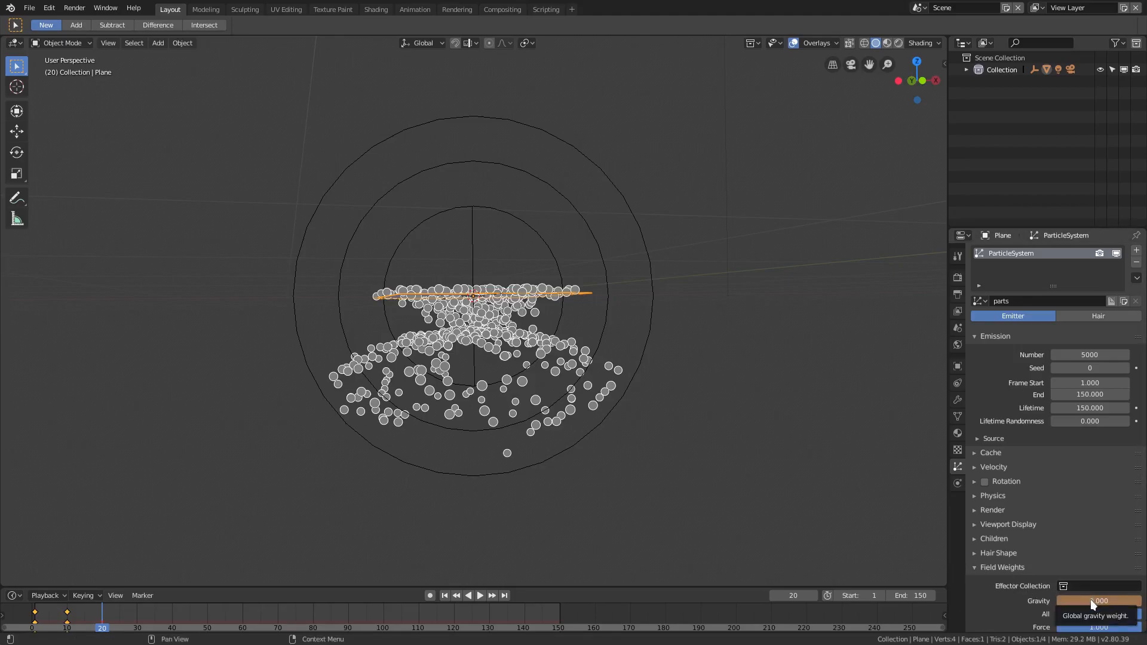
key("i")
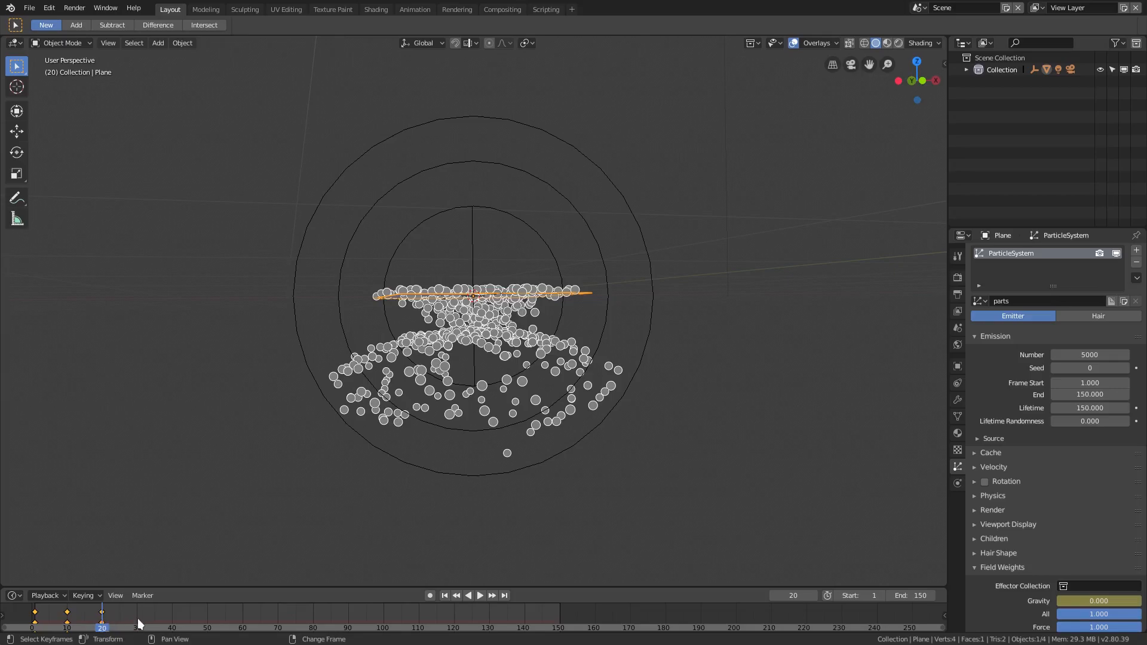
- Keyframe the gravity field weight at 0 on frames 40, 60, 80, 100, 120 and 140
right_click(171, 613)
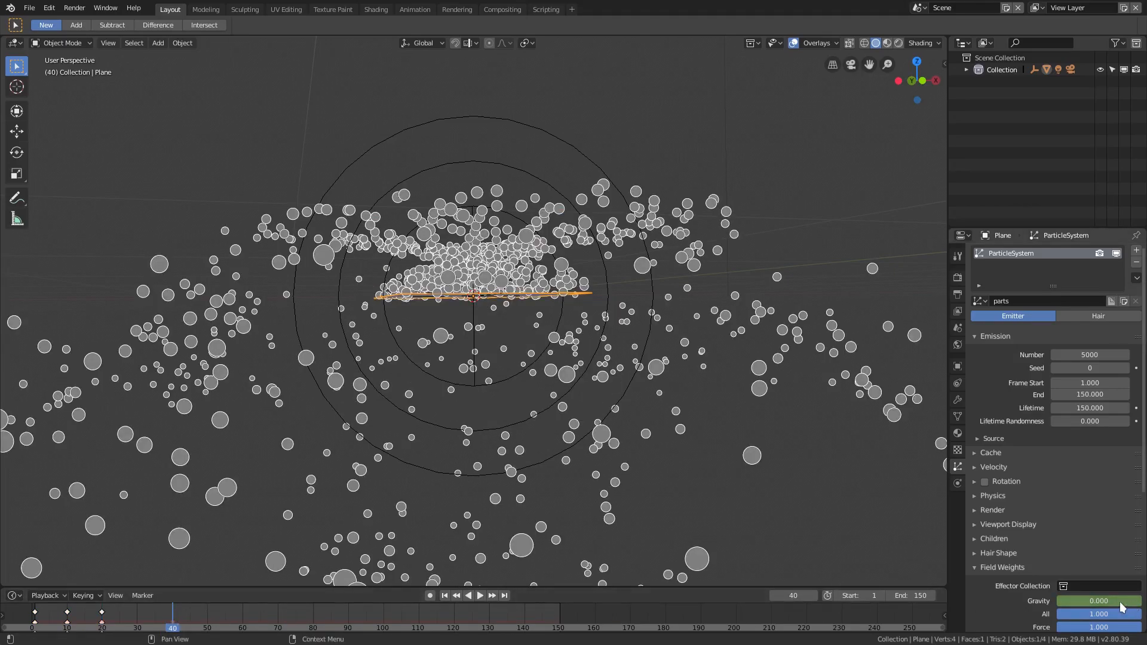
key("i")
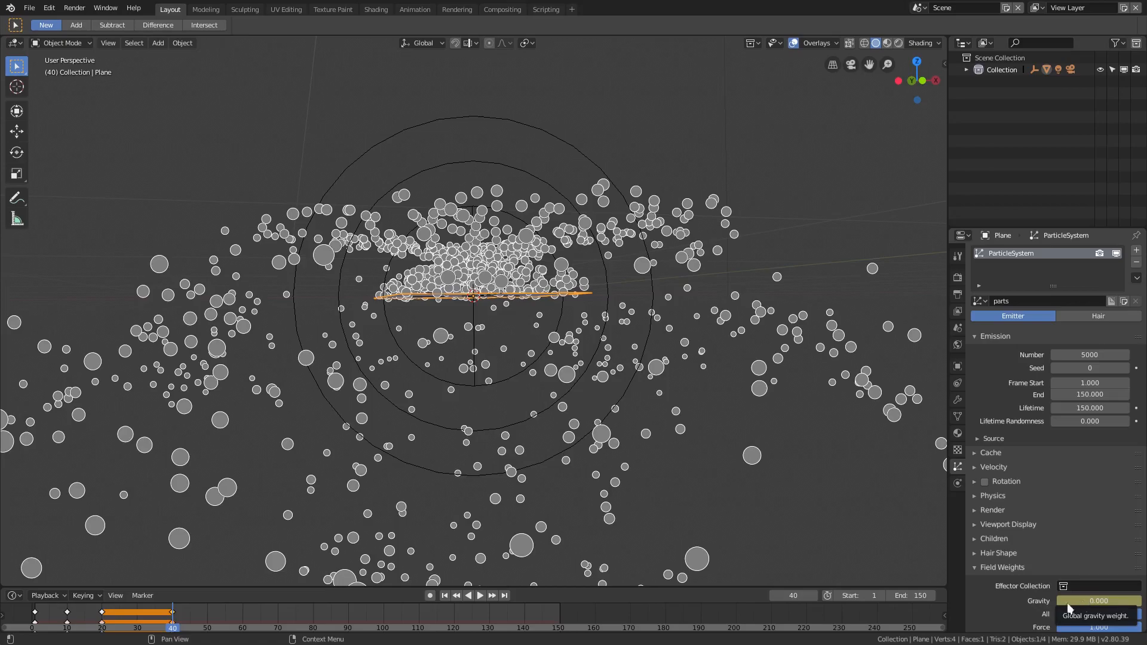
right_click(243, 617)
key("i")
right_click(313, 625)
key("i")
right_click(383, 624)
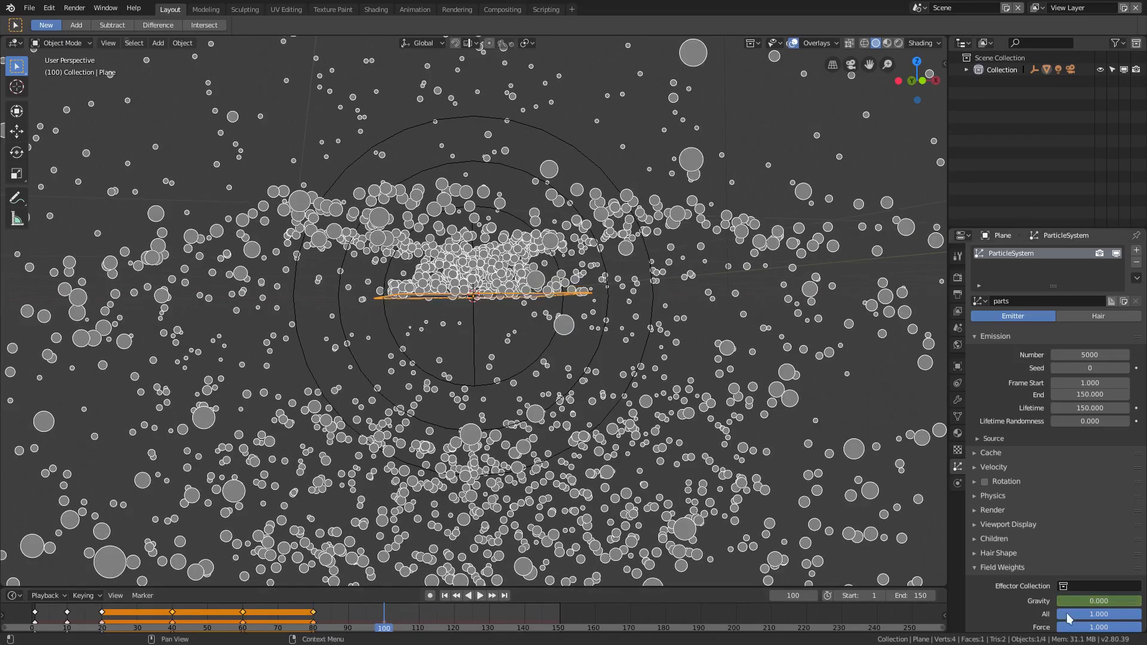
key("i")
right_click(455, 624)
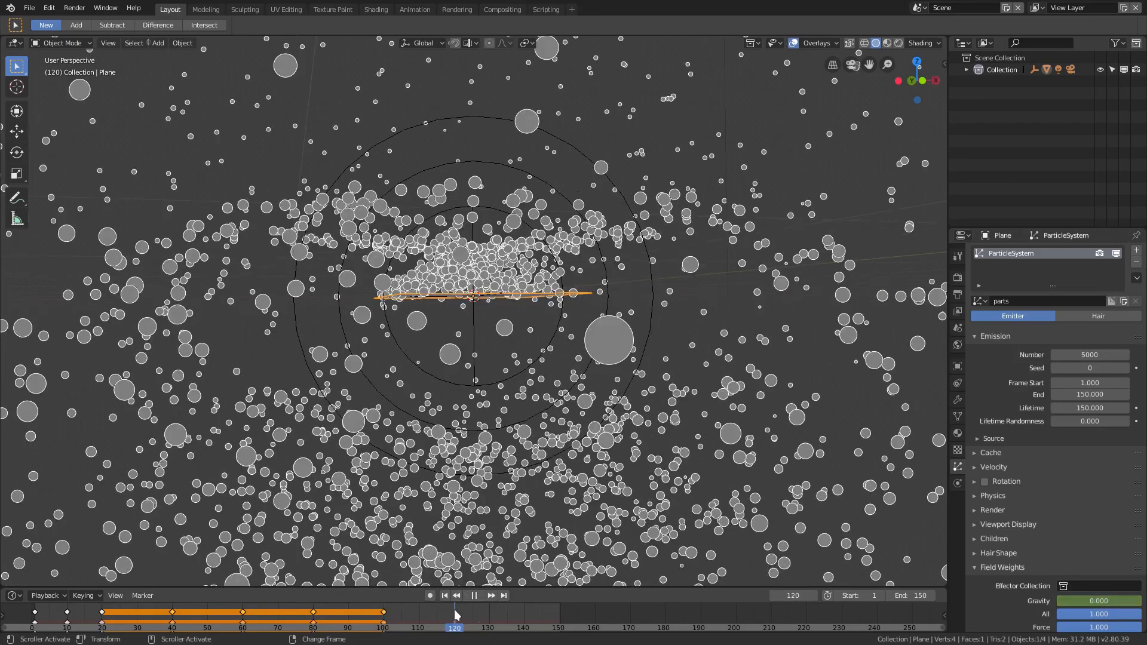
key("i")
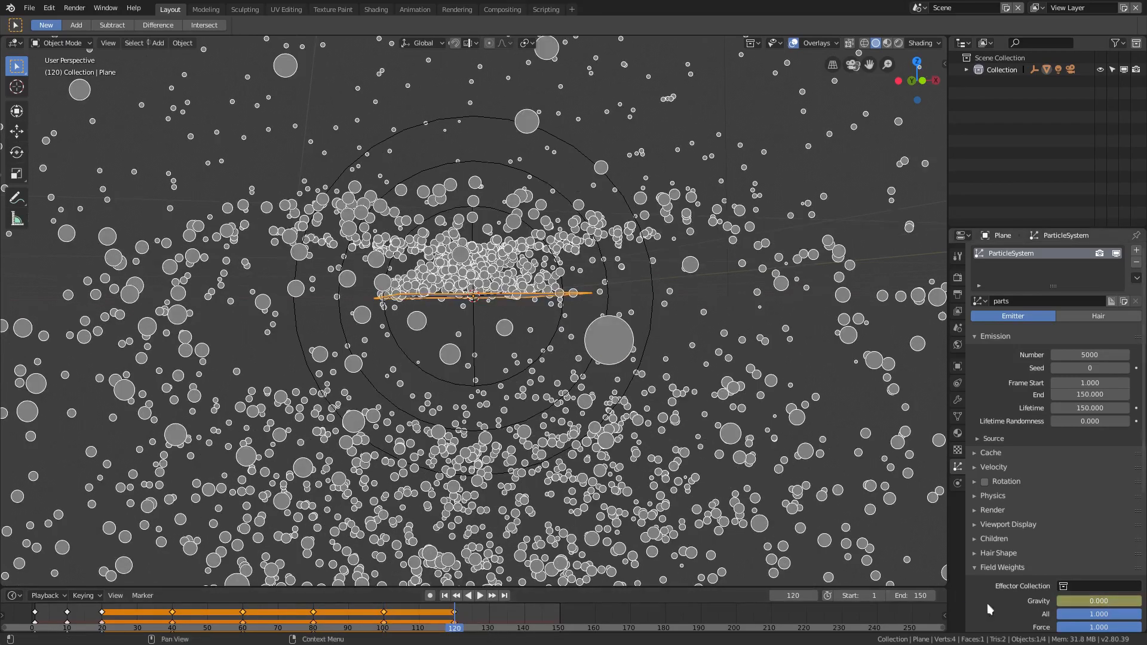
right_click(525, 624)
key("i")
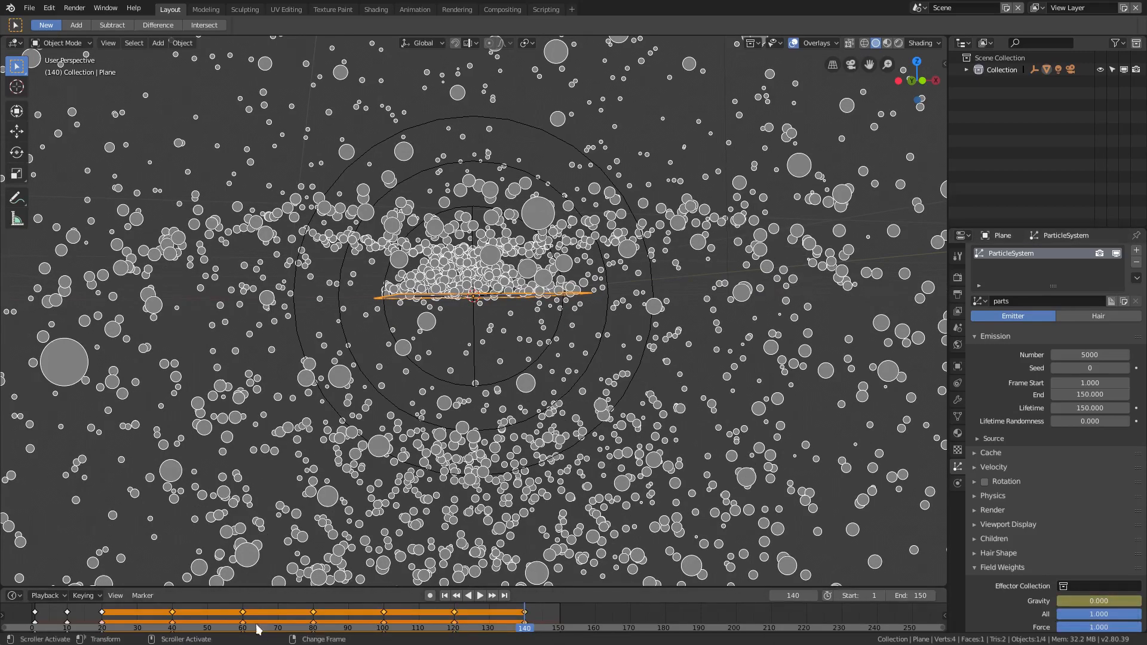
- Keyframe the gravity field weight at 1 on frames 30, 50 and 70
right_click(137, 621)
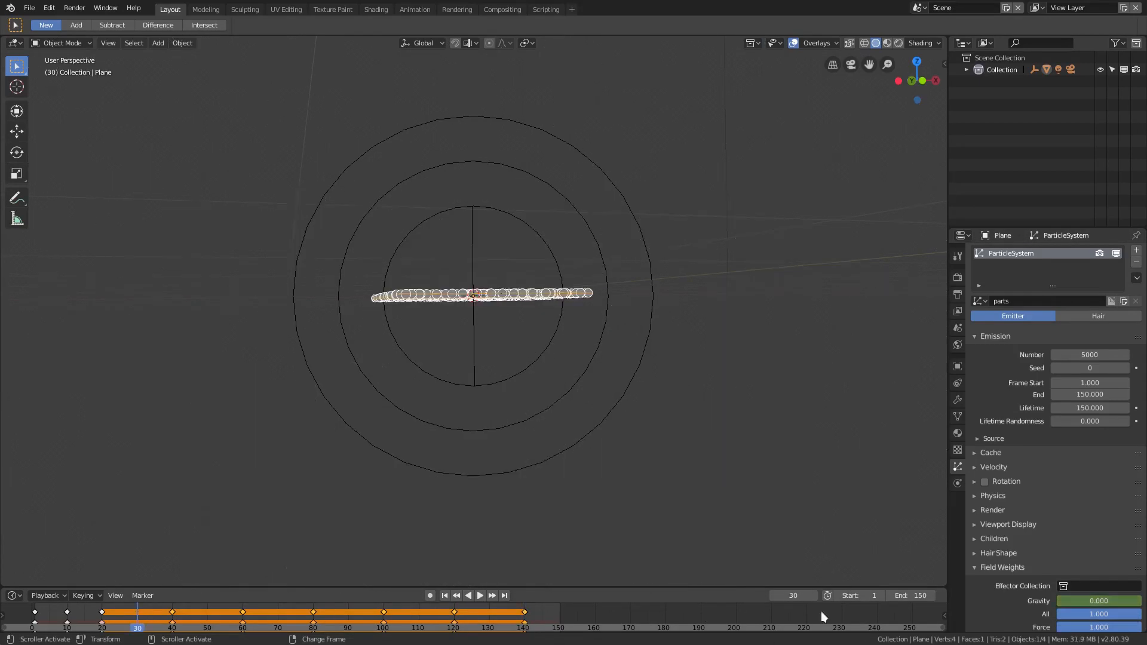
key("i")
left_click(210, 625)
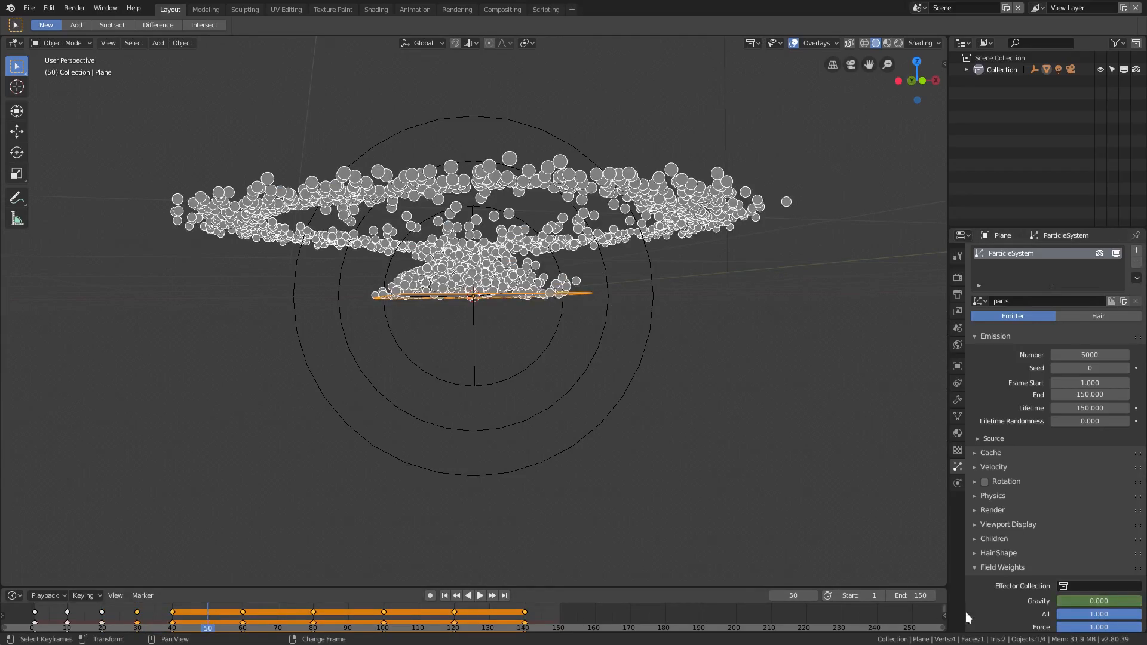
key("i")
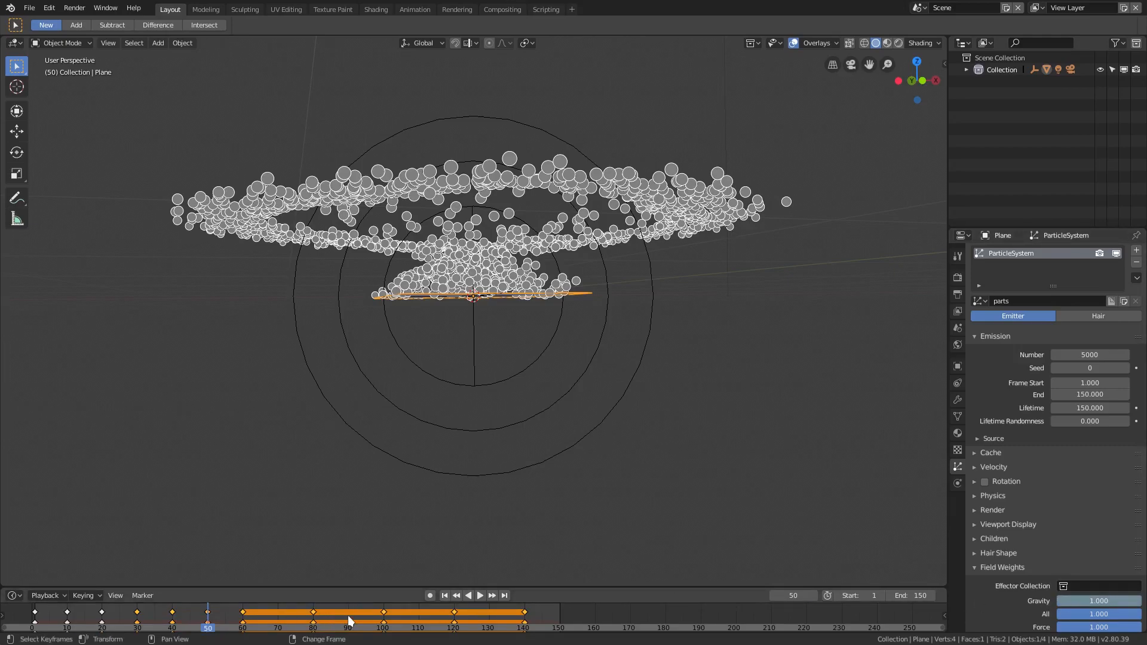
left_click(278, 612)
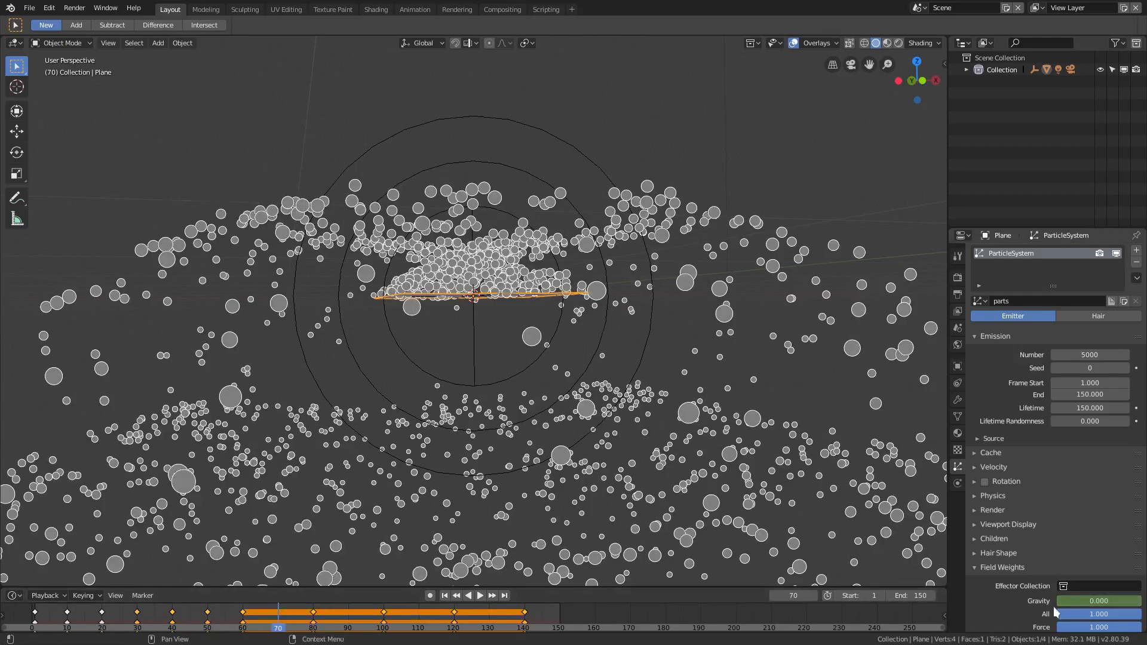
key("i")
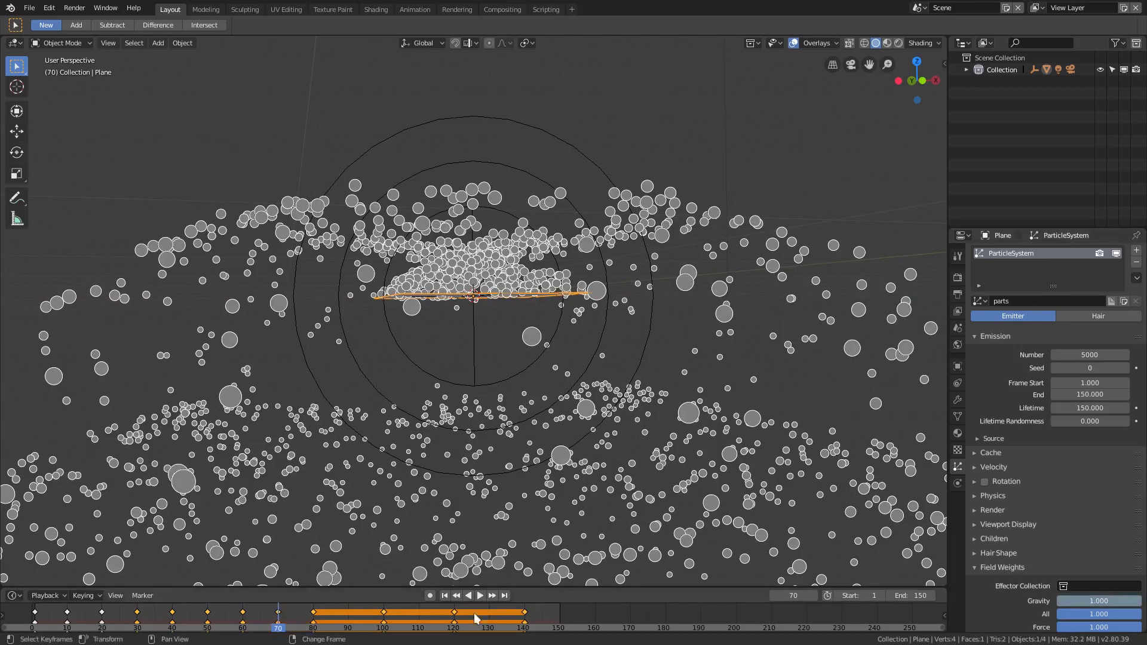
- Keyframe the gravity field weight at 1 on frames 90, 110, 130 and 150
right_click(350, 611)
left_click_drag(1106, 601, 1142, 602)
key("i")
right_click(420, 615)
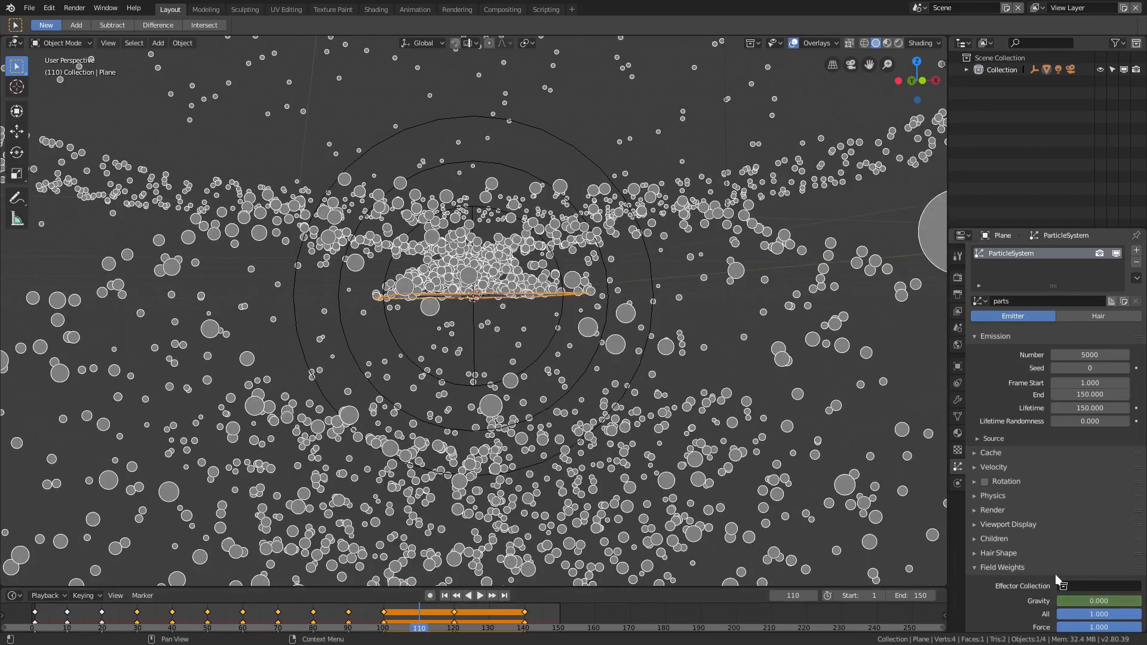
key("i")
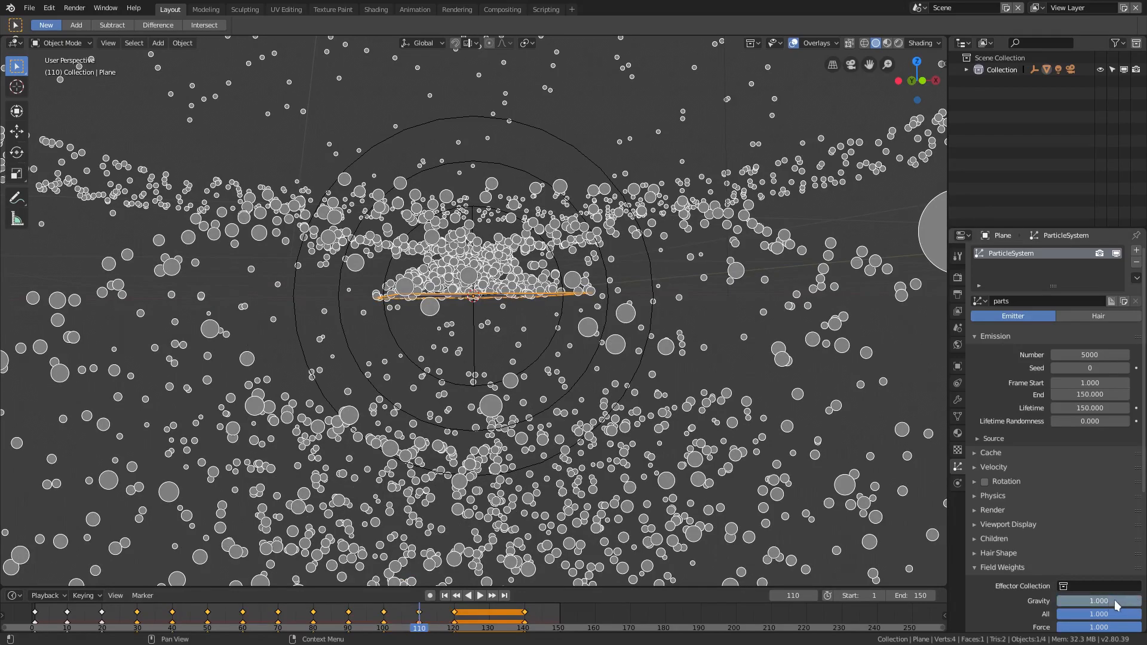
right_click(489, 615)
key("i")
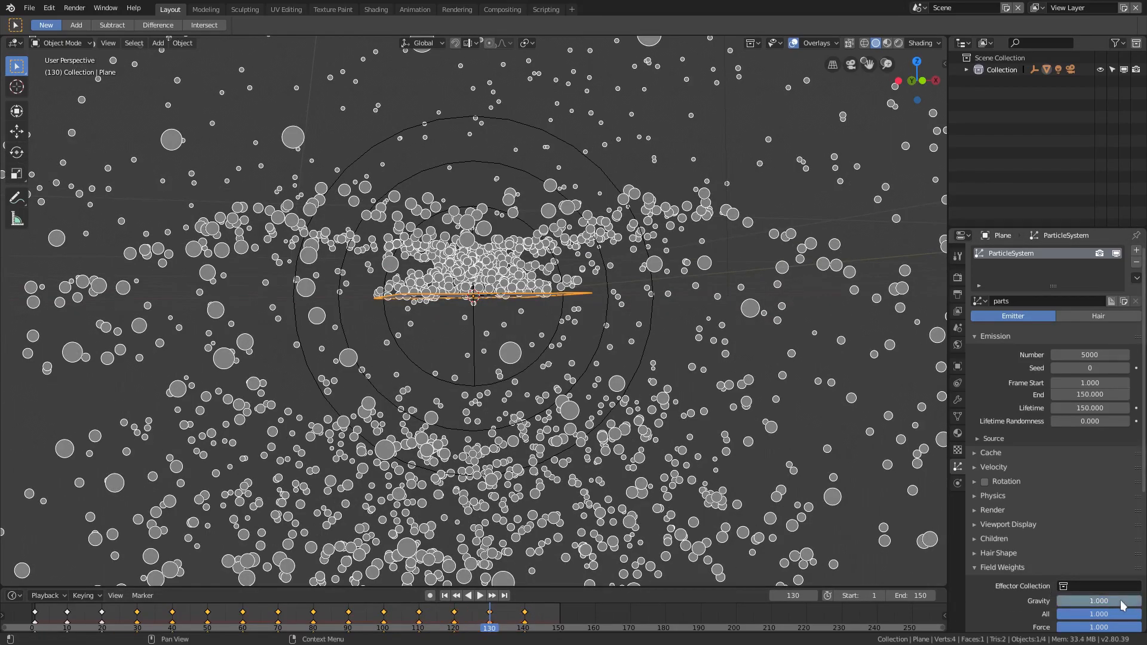
right_click(560, 615)
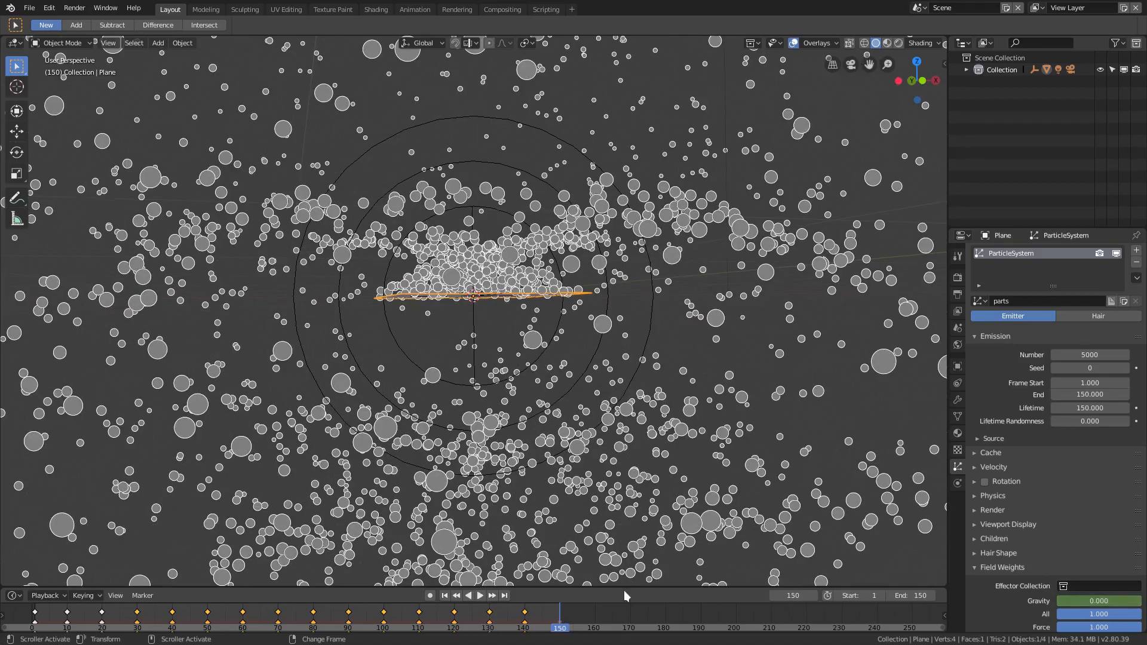
left_click_drag(1086, 606, 1138, 605)
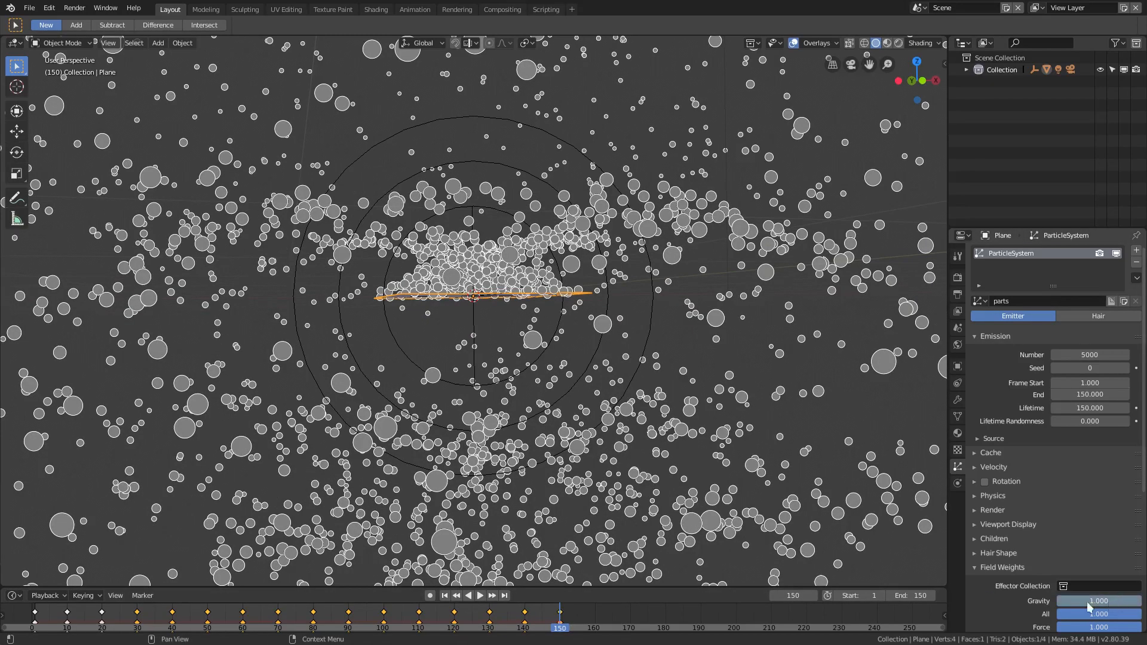
- Play the animation from frame 1 to examine the pulsing particle motion, then stop it and return to the start
left_click(444, 596)
left_click(480, 595)
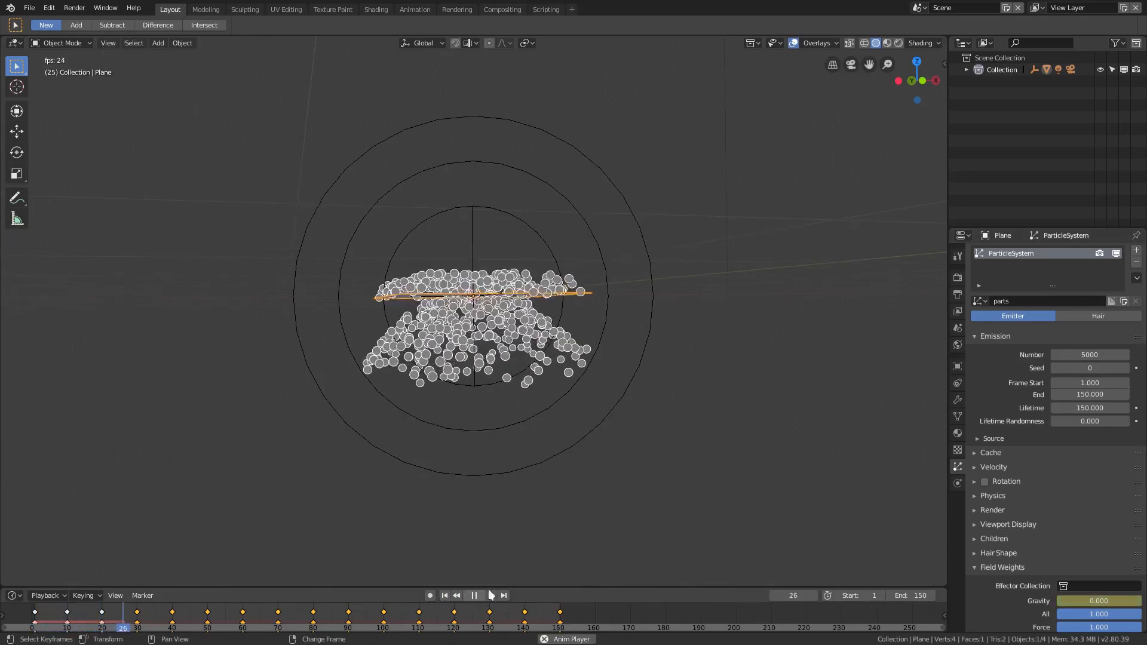
scroll(513, 475, "down", 2)
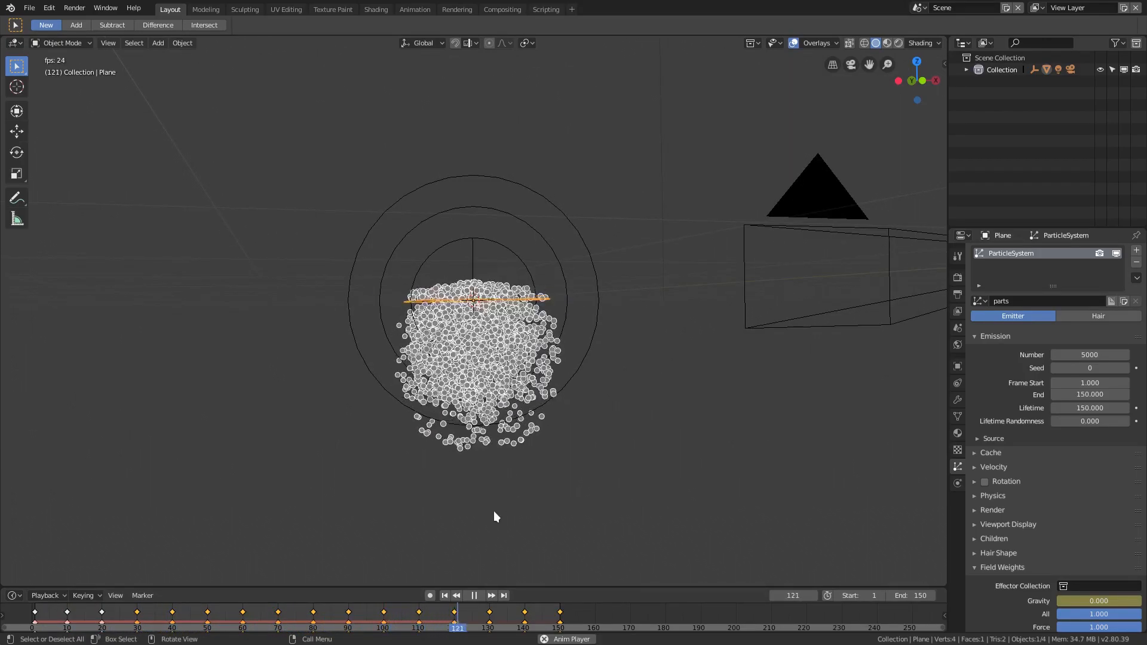
left_click(474, 596)
left_click(444, 596)
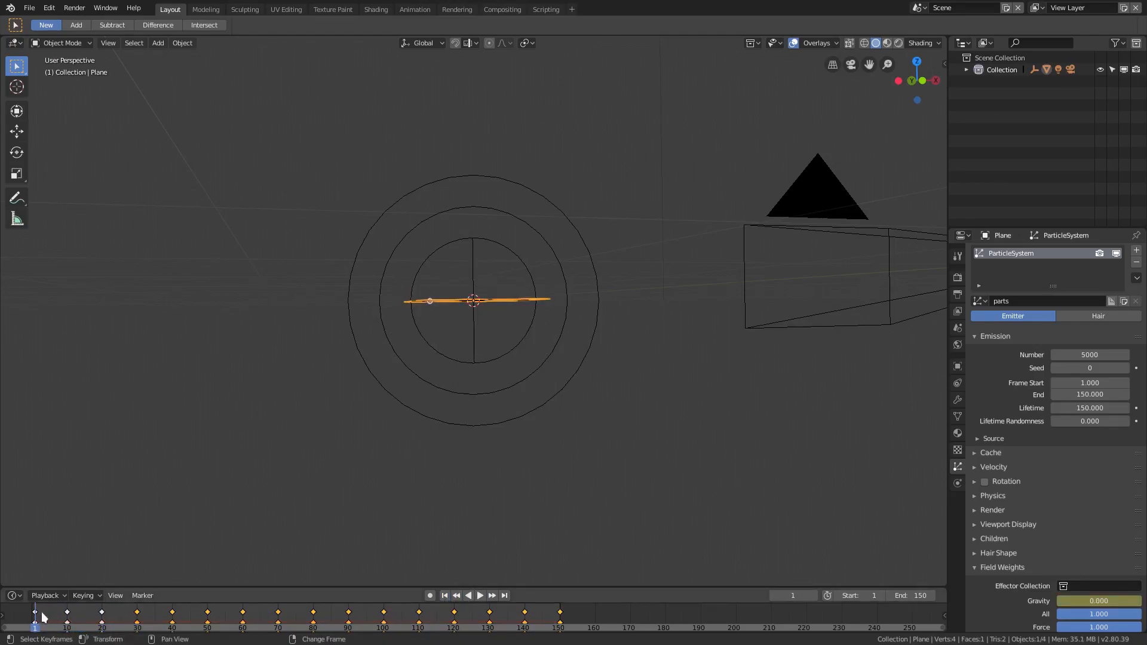
- Enlarge the timeline and stretch all gravity keyframes from frame 1 by a factor of about 1.47
left_click_drag(123, 588, 123, 540)
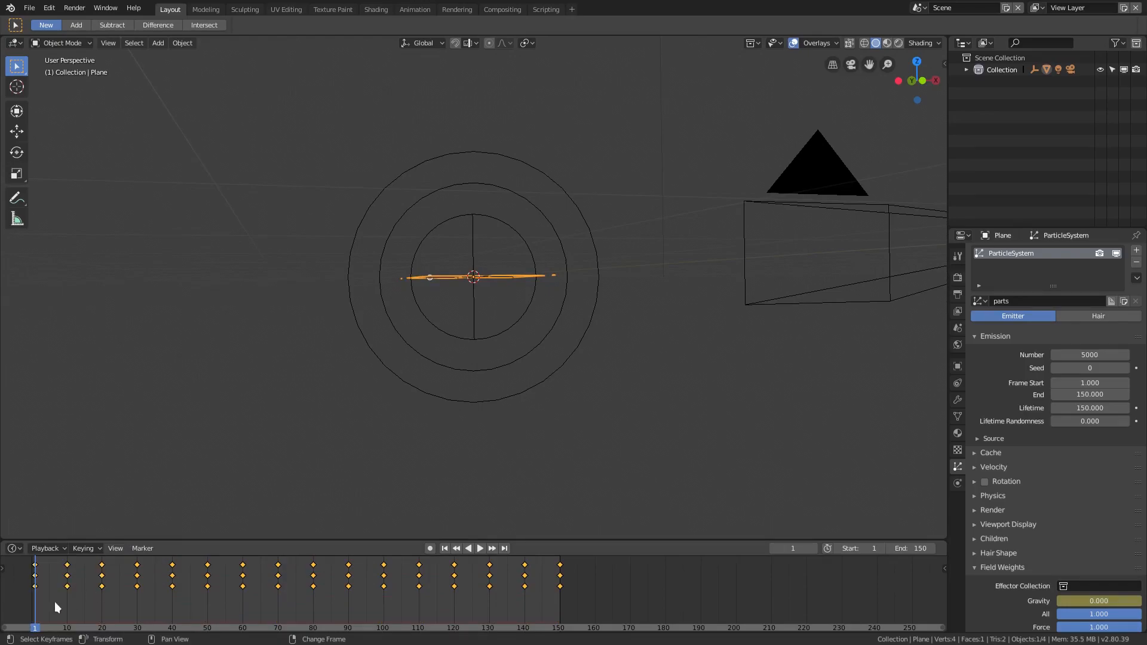
key("s")
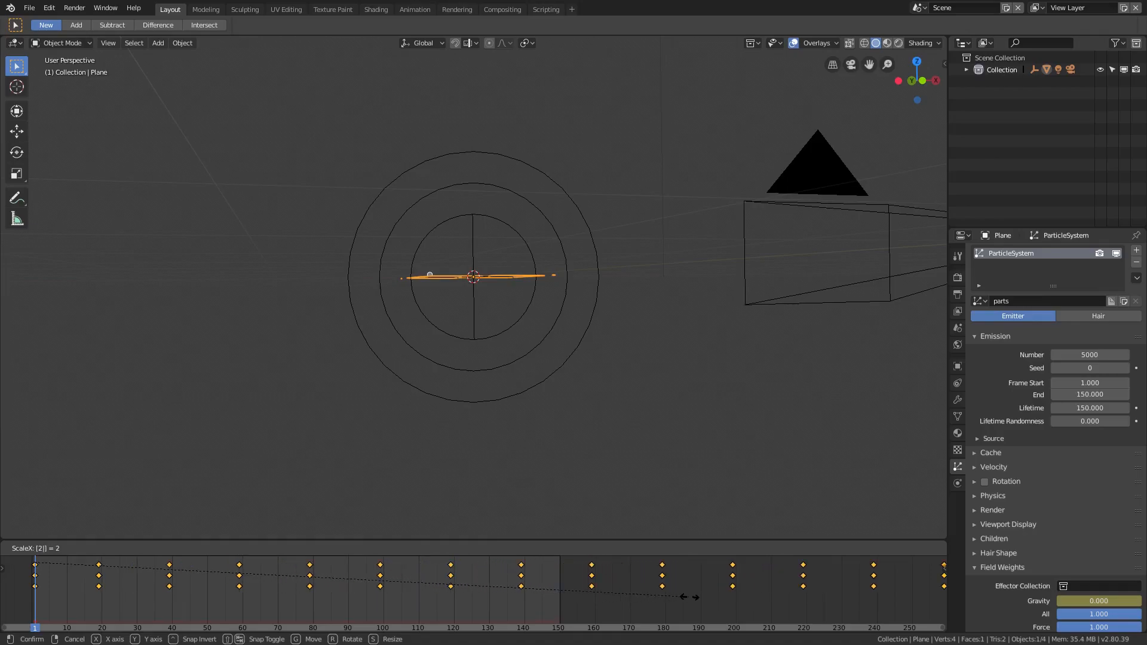
key("Escape")
key("s")
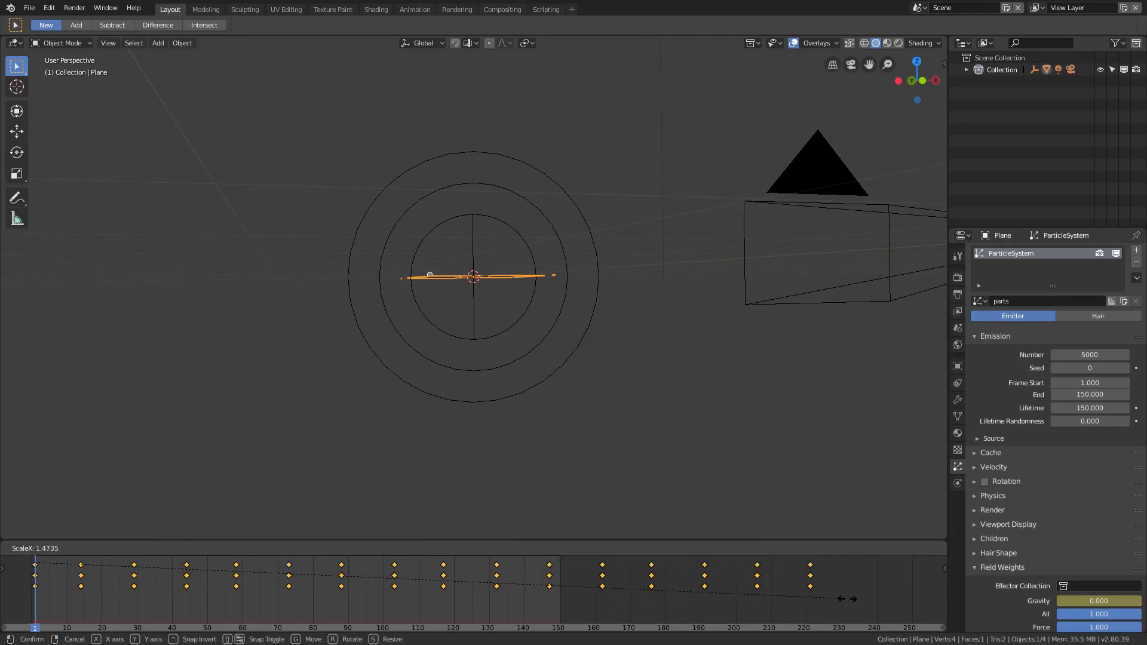
left_click(848, 598)
- Play back the animation with the stretched keyframes, stop it and return to frame 1
left_click(481, 548)
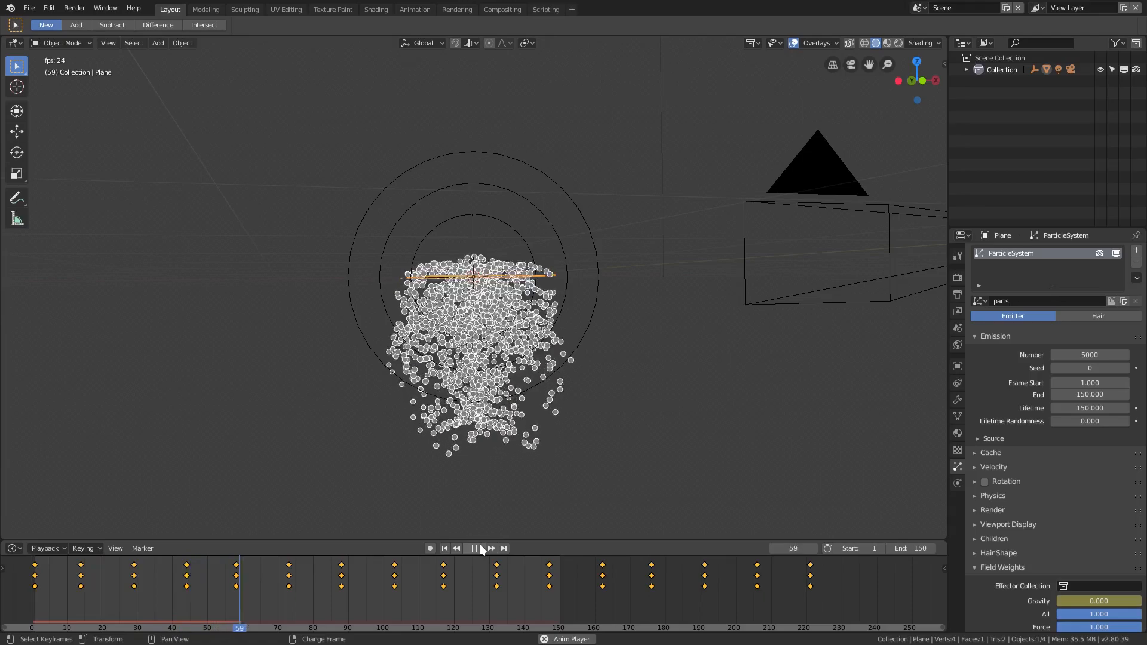
left_click(481, 549)
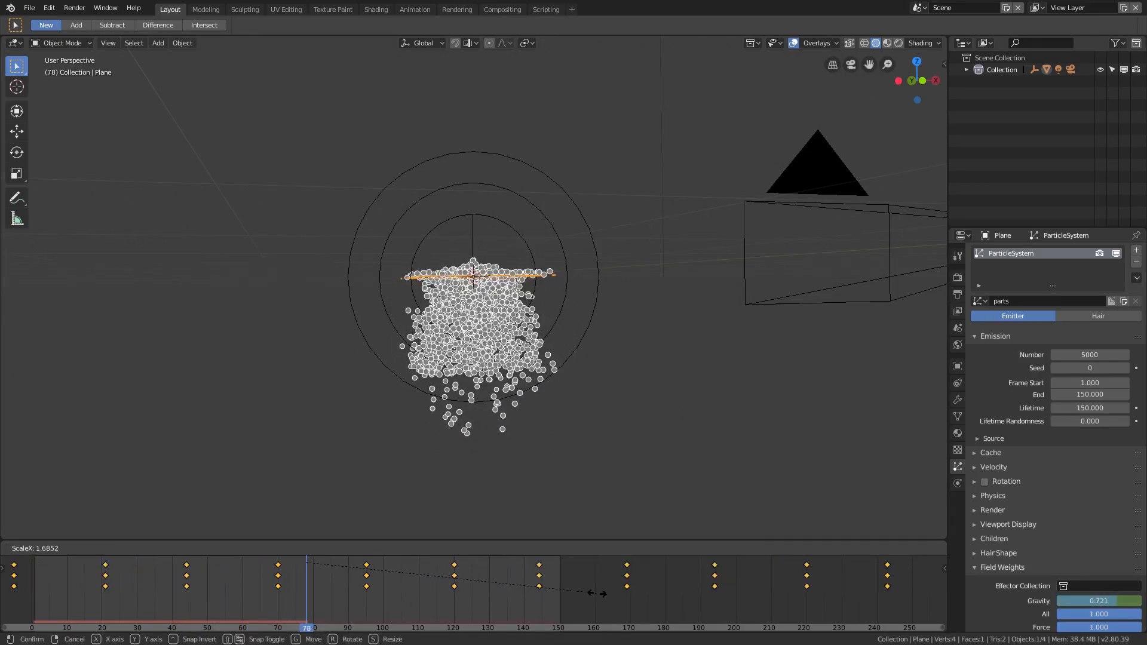
left_click(443, 548)
- Stretch all gravity keyframes from frame 1 again to about 25 frames apart and play the animation
key("s")
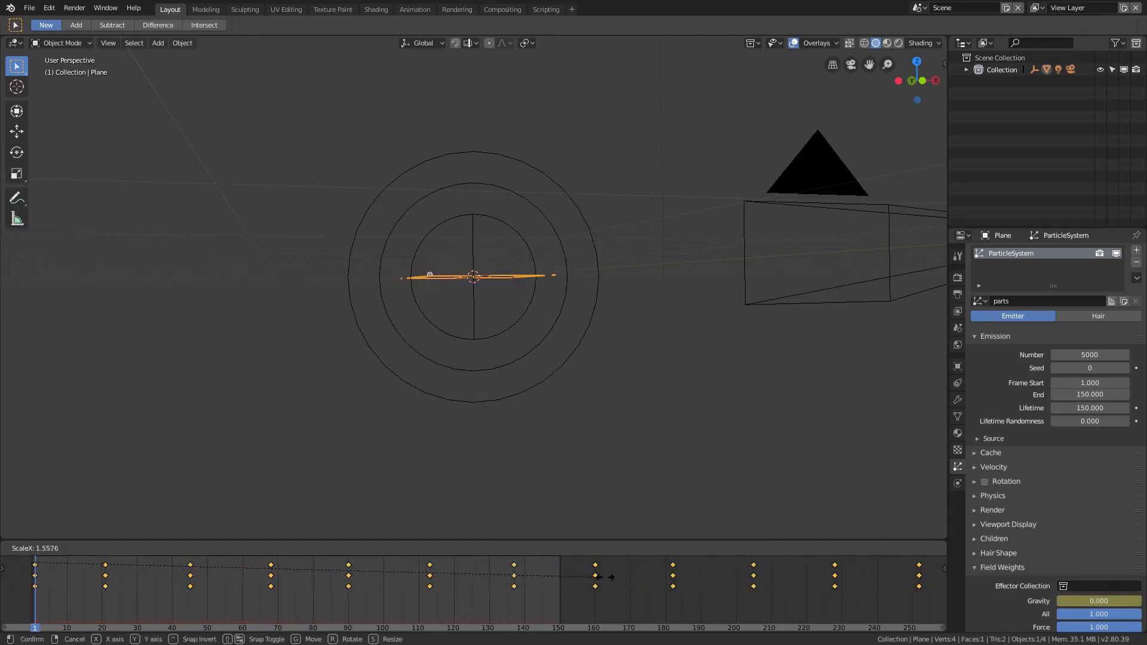
left_click(648, 583)
left_click(476, 549)
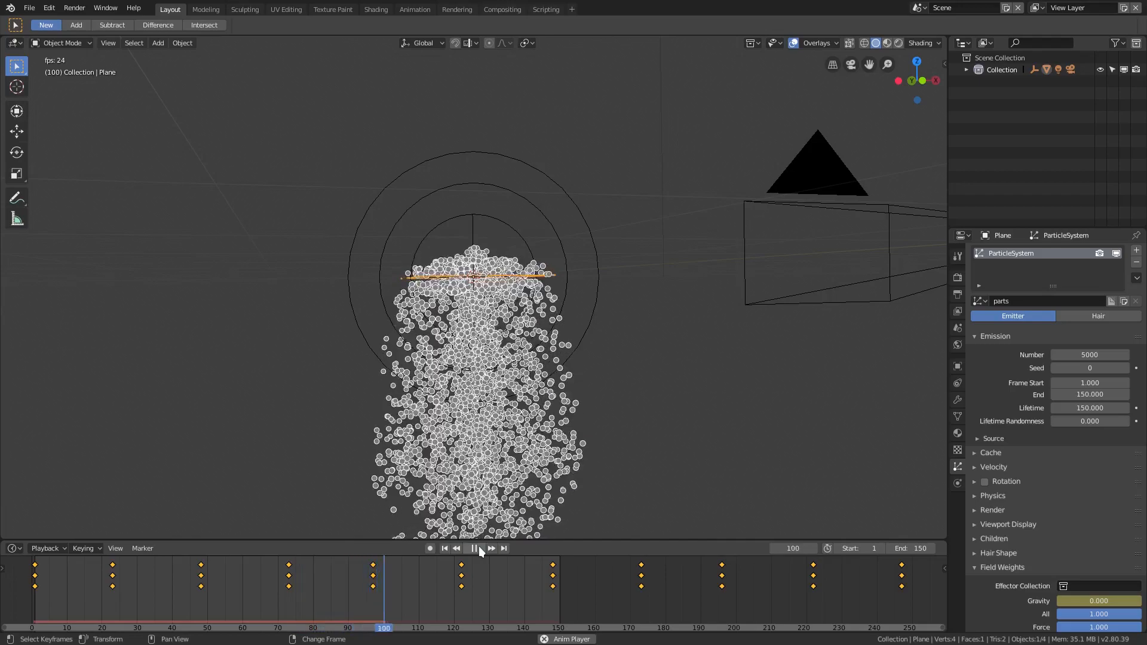
- Stop the playback and compress all gravity keyframes from frame 1 to about 10 frames apart
key("Escape")
key("s")
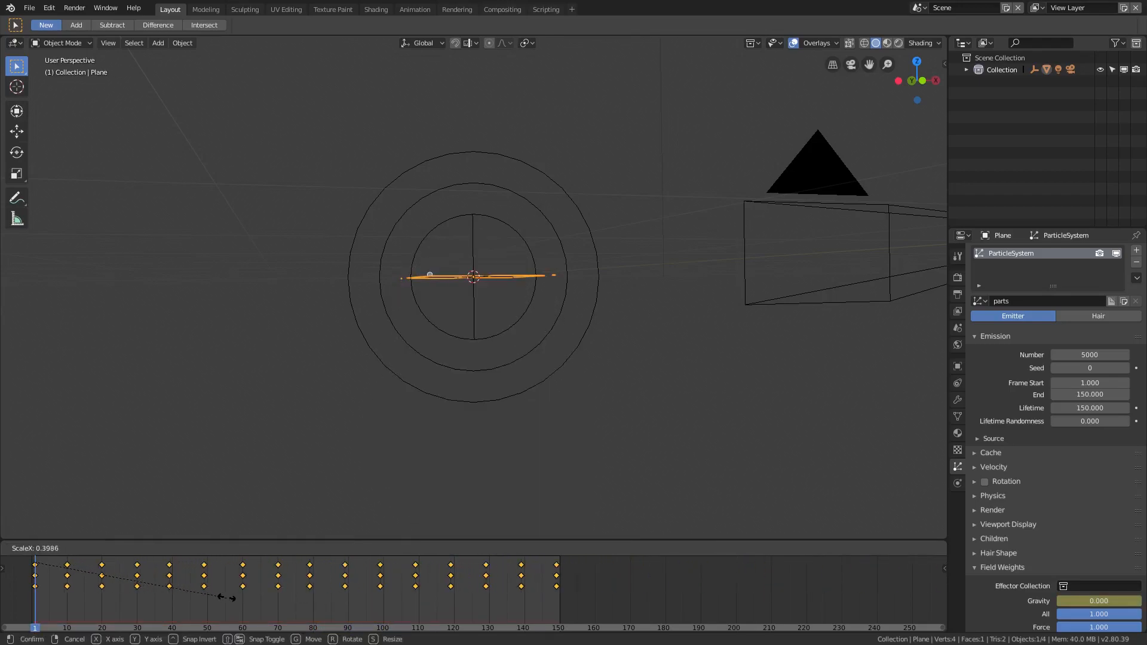
left_click(89, 600)
- Delete the gravity keyframes at frame 10
left_click(58, 590)
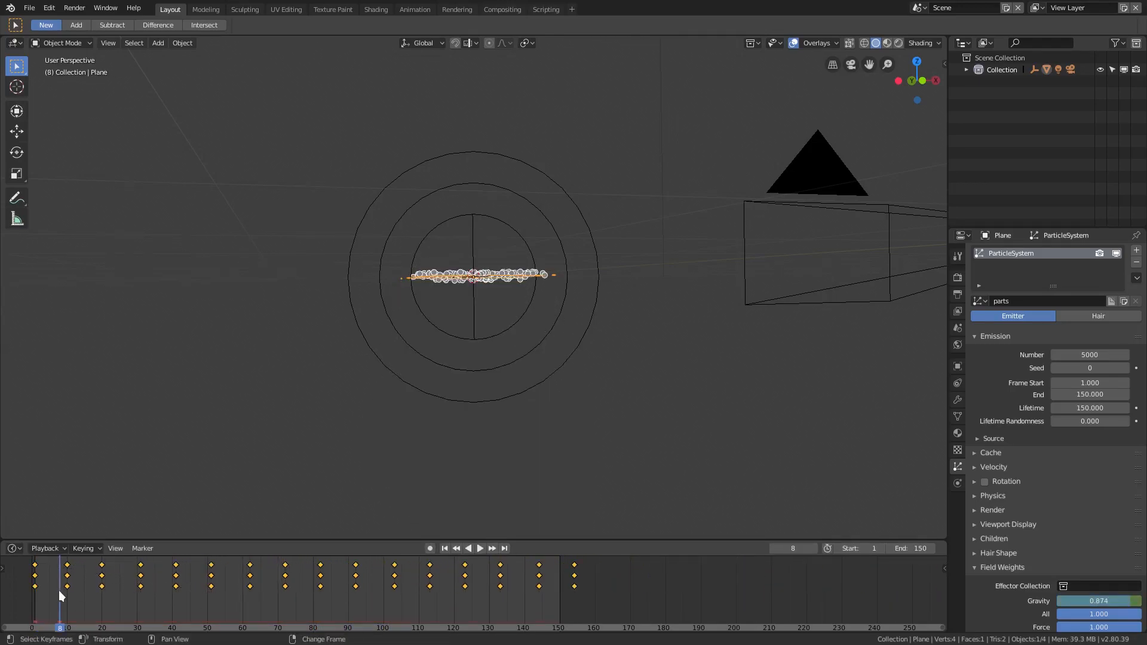
left_click(62, 591)
mouse_move(67, 589)
right_mouse_down()
mouse_move(181, 593)
mouse_move(66, 594)
right_mouse_up()
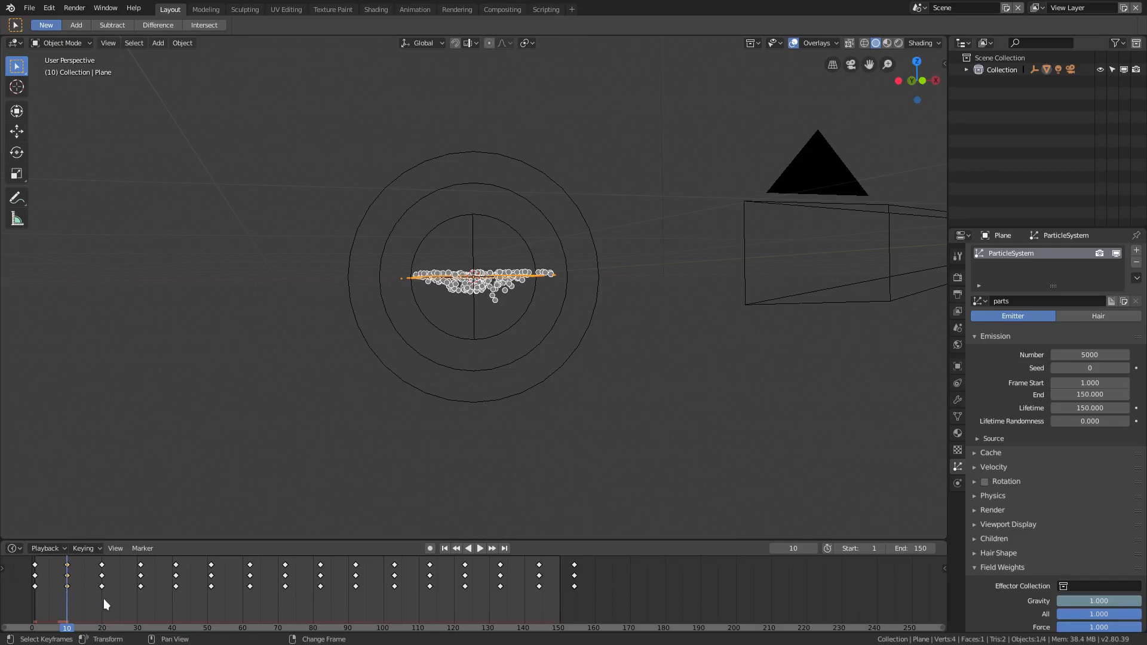
key("x")
left_click(55, 583)
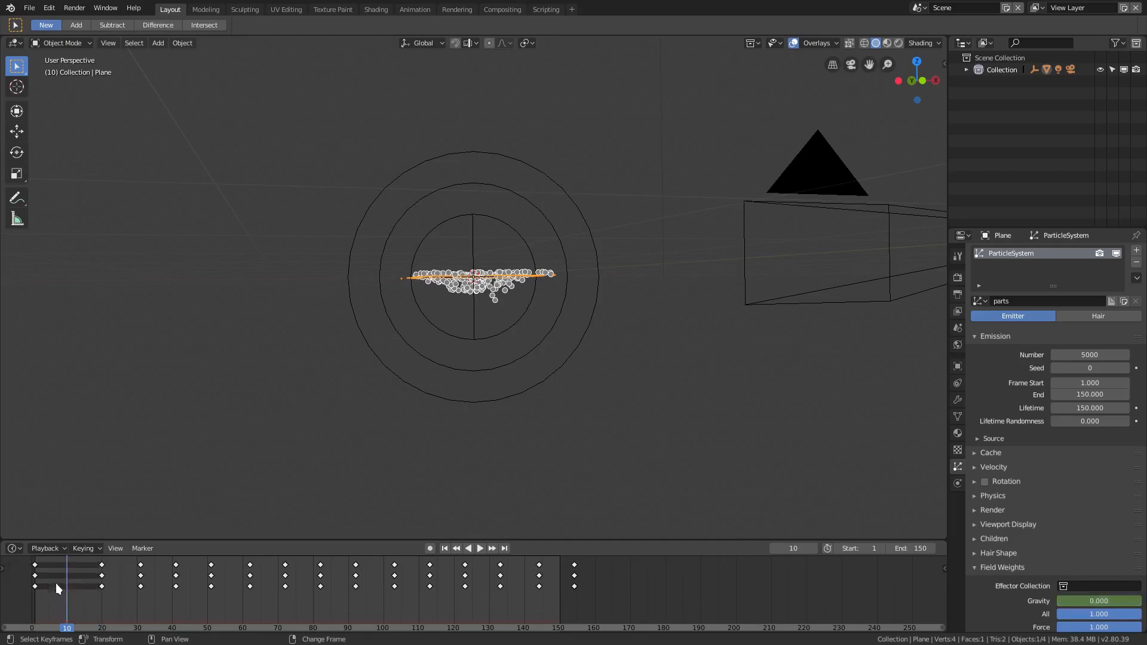
- Play and scrub ahead through the animation, and delete the gravity keyframes at about frame 51
key("space")
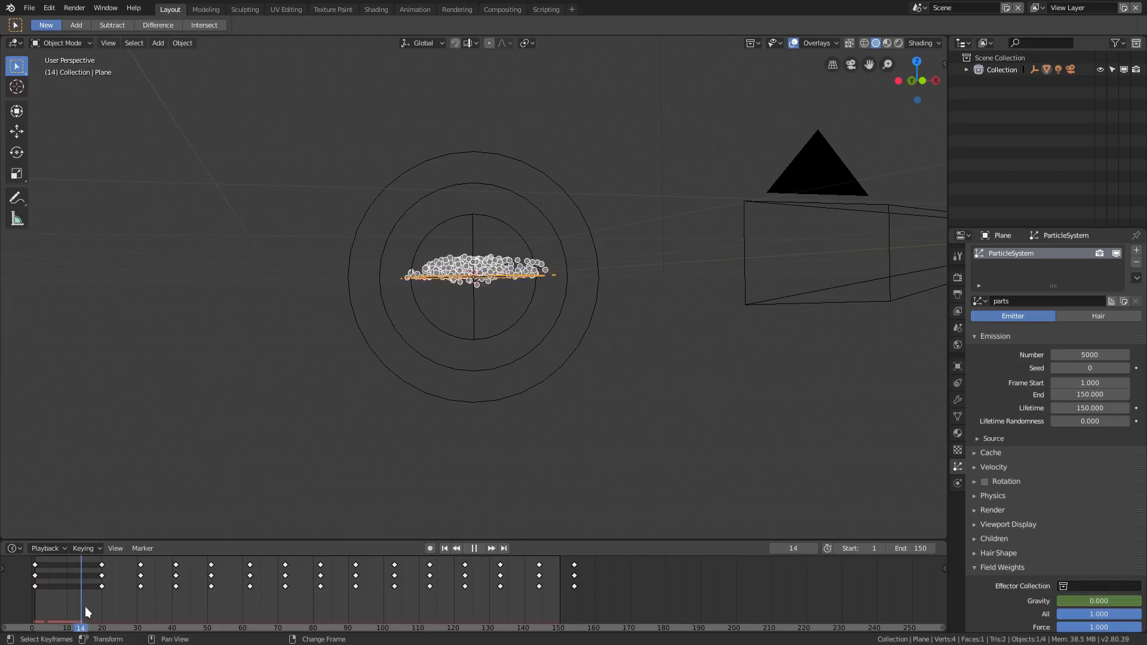
left_click_drag(154, 607, 210, 604)
key("space")
right_click(210, 604)
left_click(153, 587)
- Check frames 31 and 52, and delete the gravity keyframes at about frames 92 and 133
left_click(141, 587)
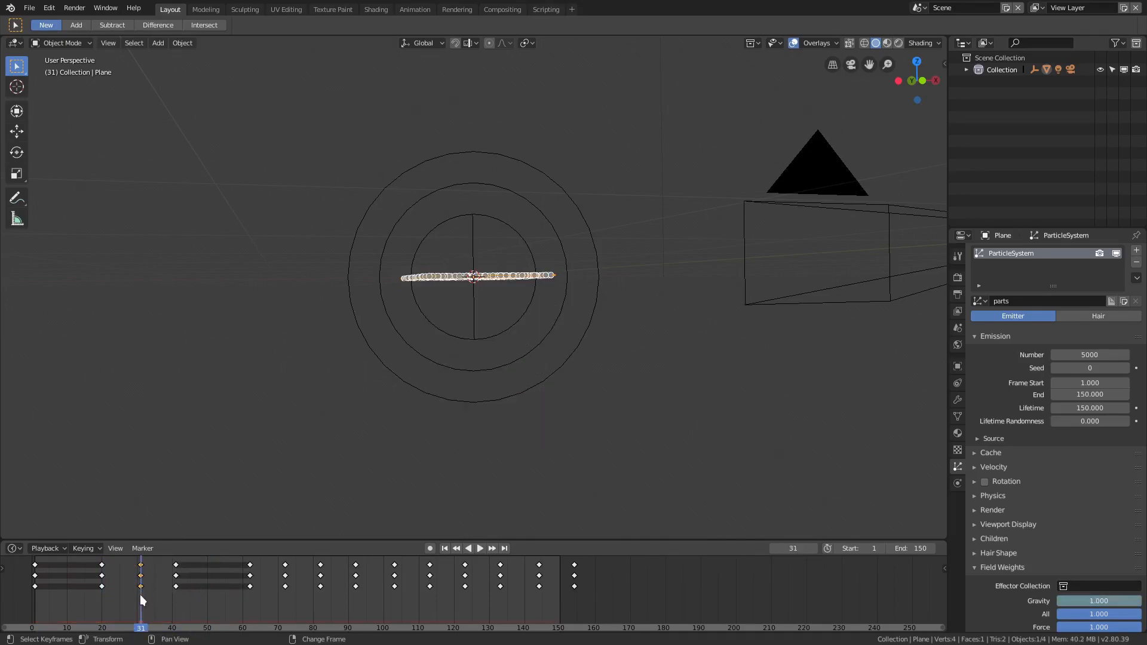
left_click(214, 589)
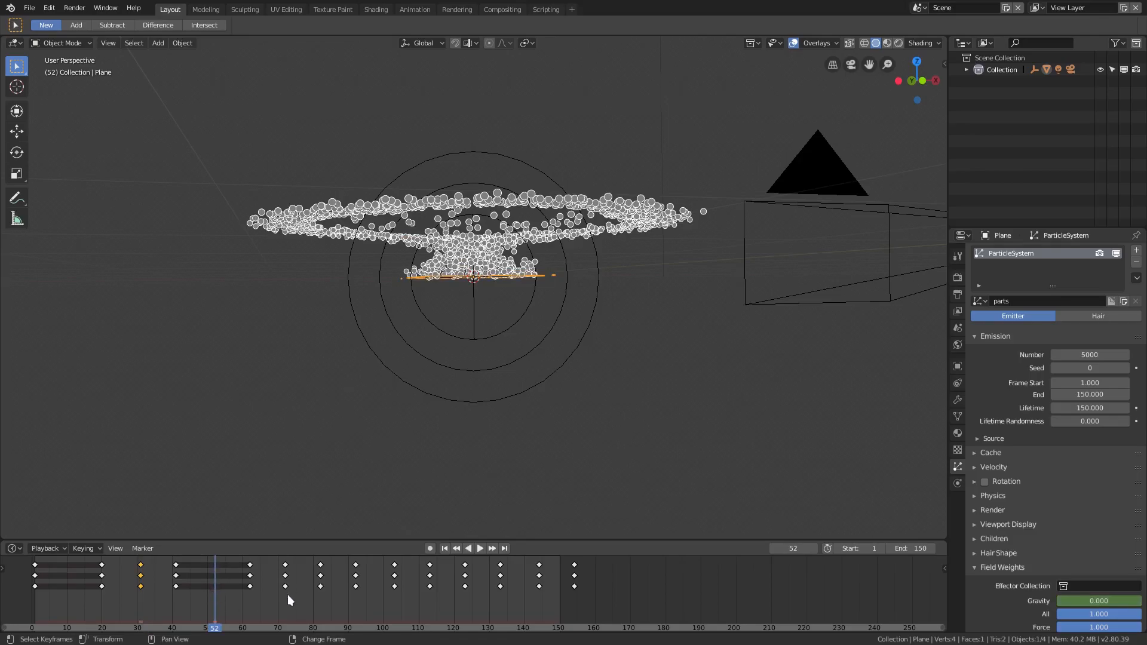
left_click(356, 598)
key("x")
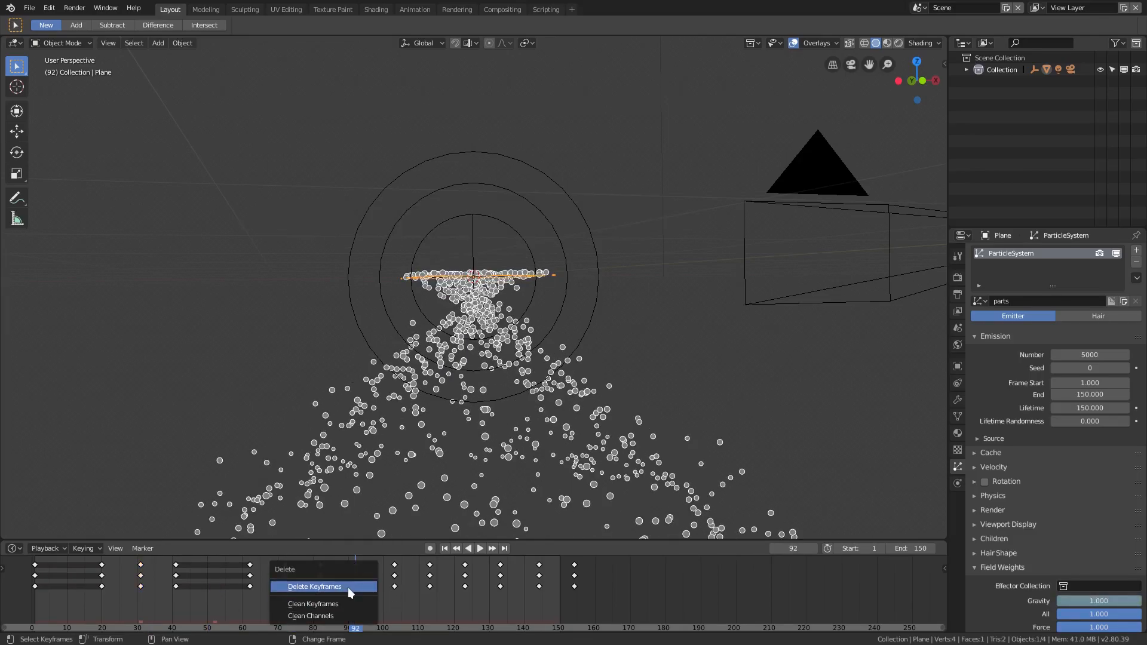
left_click(349, 589)
left_click(430, 601)
left_click(497, 594)
key("x")
left_click(500, 583)
- Play the animation with the thinned-out keyframes and examine the particle motion from another angle, stopping at the end
left_click(577, 601)
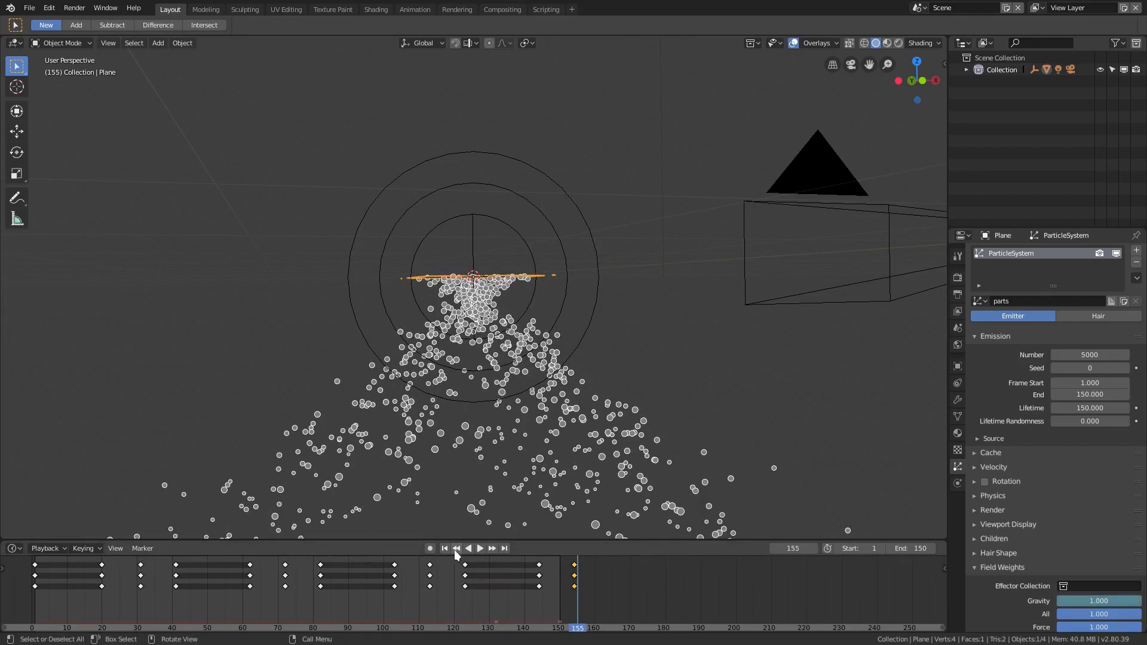
left_click(481, 549)
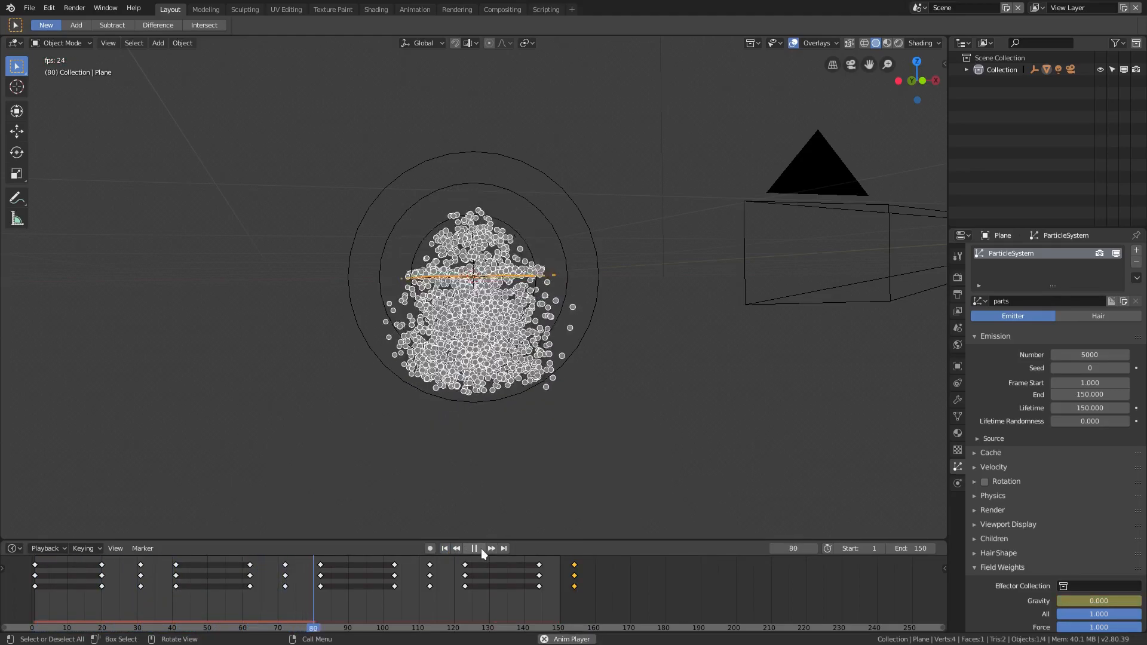
middle_click_drag(483, 537, 747, 268)
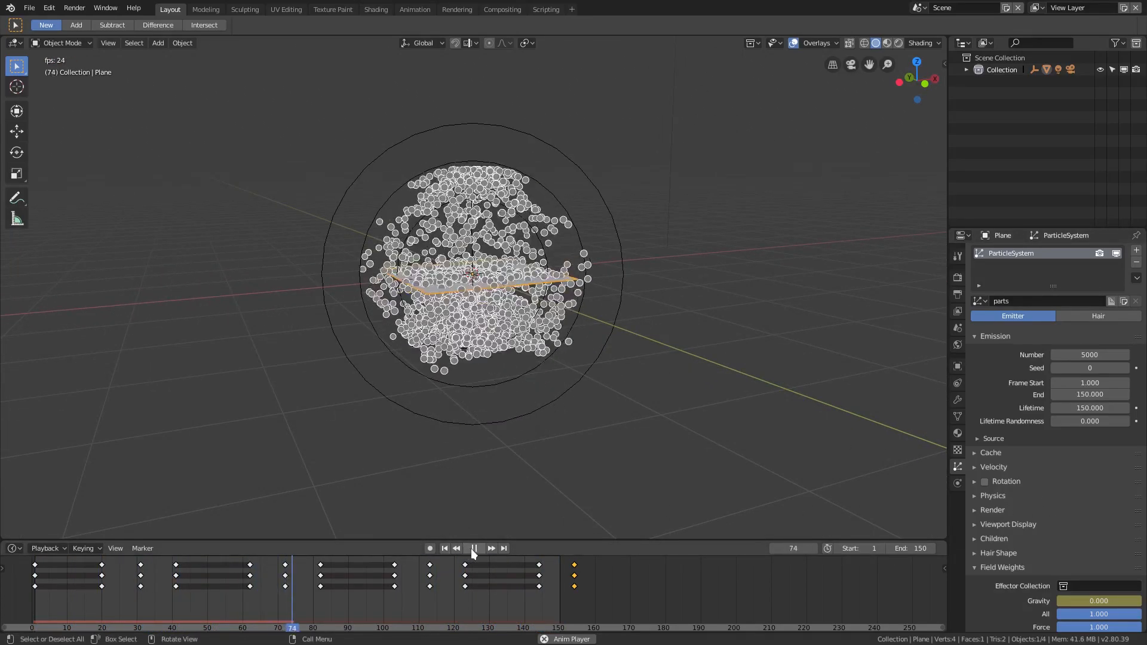
key("space")
- Set the Brownian force in the particle physics settings to 0.1
left_click(981, 510)
left_click(981, 510)
left_click(981, 496)
scroll(982, 497, "down", 2)
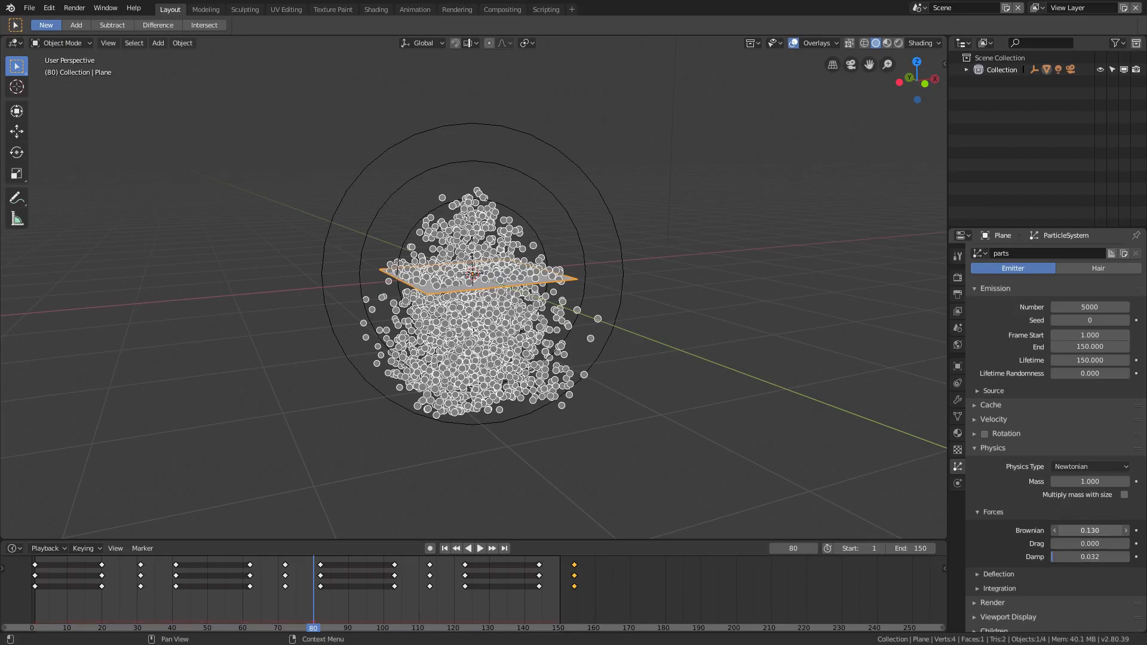
key("Return")
- Play the animation from frame 1 to examine the effect of the Brownian force, then stop it and inspect the particles closely
left_click(445, 548)
left_click(480, 547)
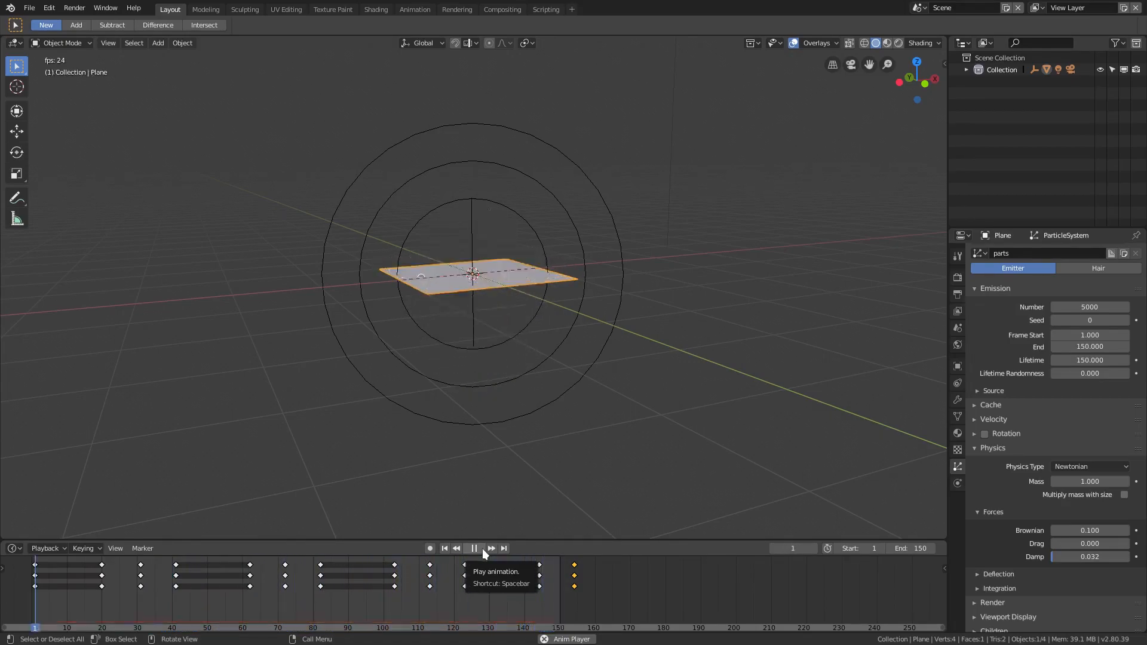
middle_click_drag(505, 454, 515, 404)
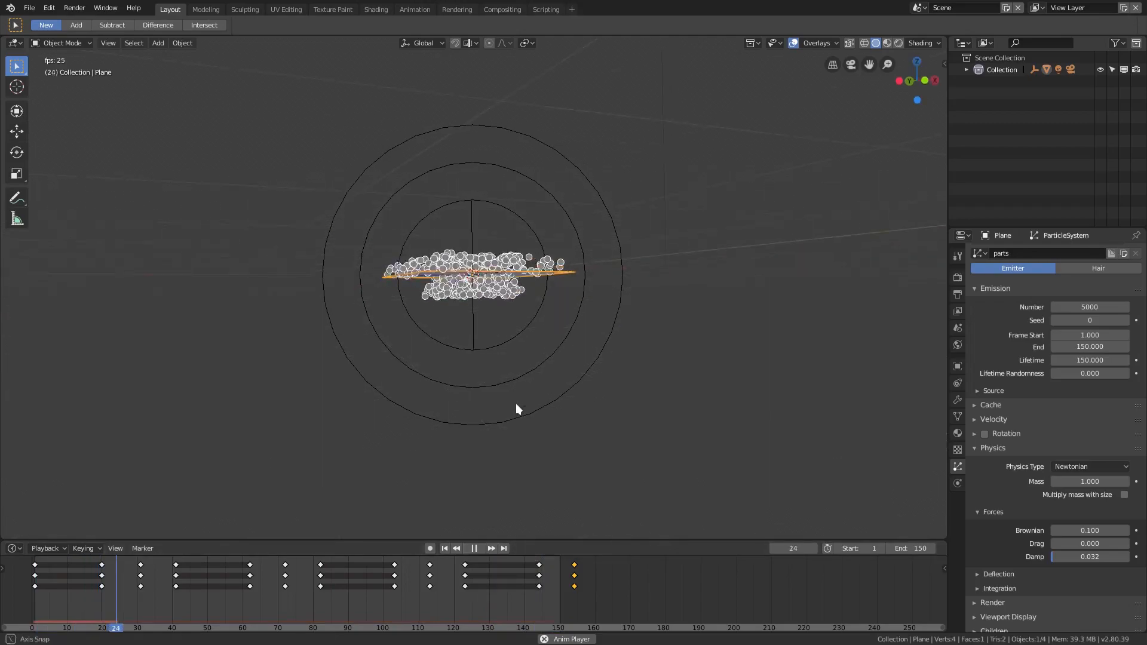
left_click(473, 548)
middle_click_drag(495, 445, 560, 470)
scroll(560, 470, "up", 3)
- Set the particle emission source to Random distribution and emit from Volume
left_click(992, 391)
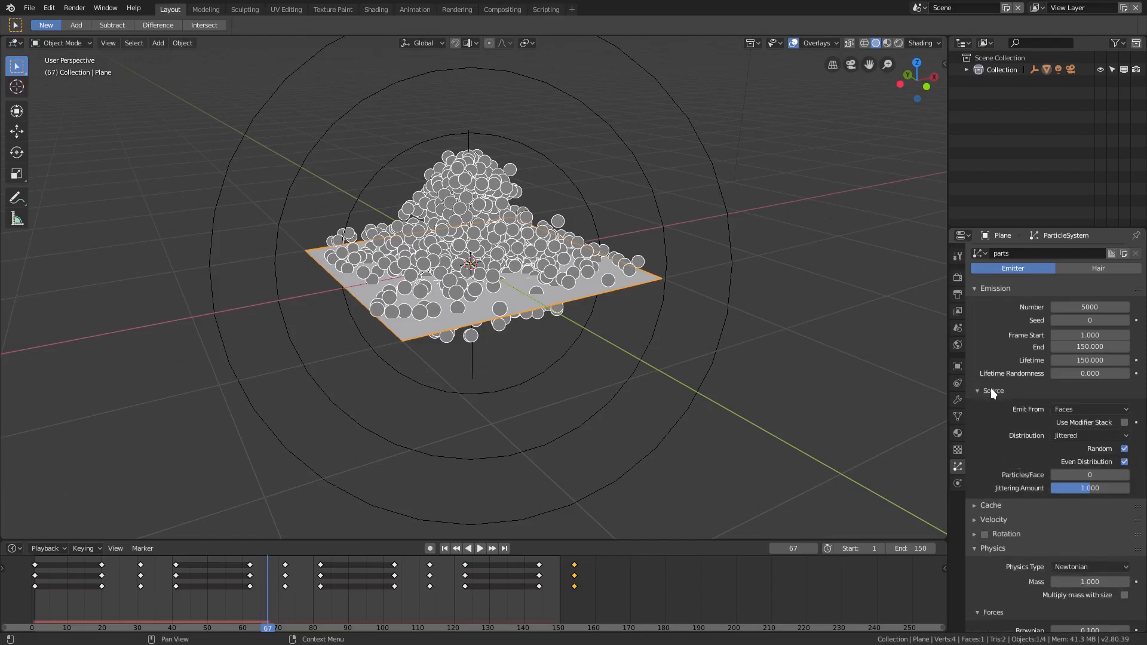
scroll(993, 343, "up", 1)
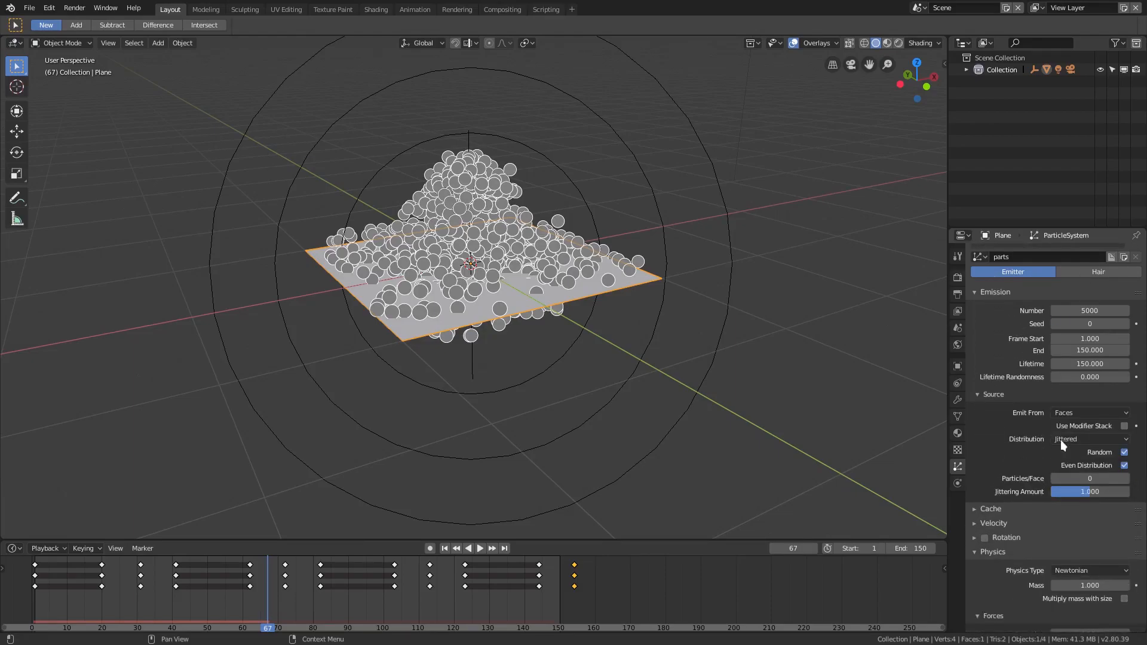
left_click(1078, 439)
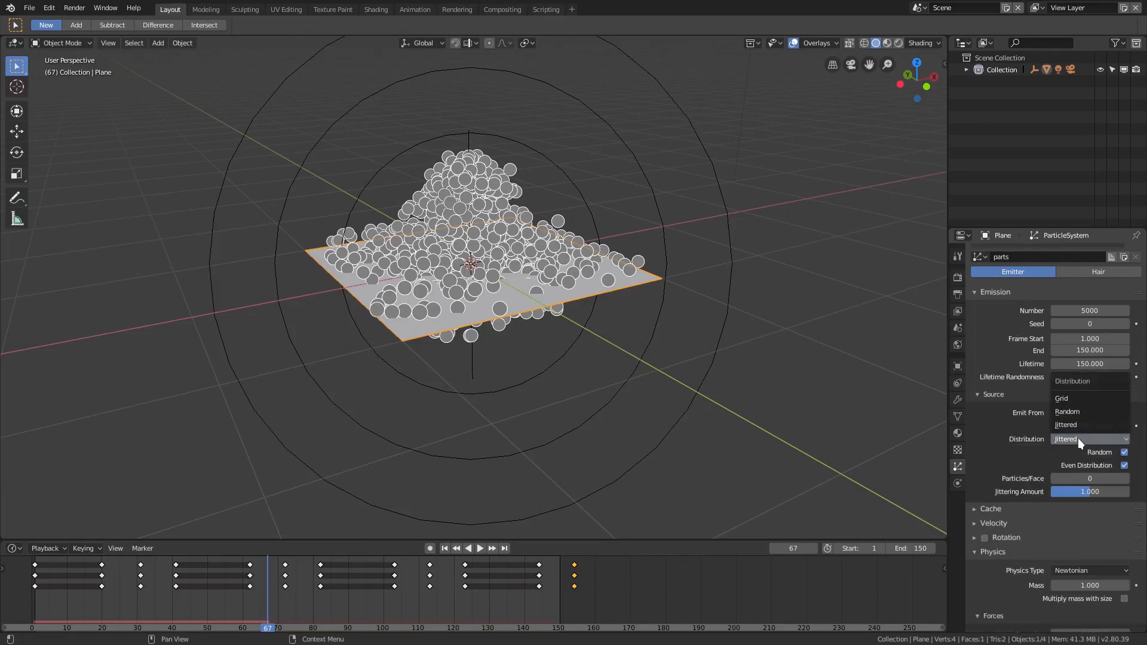
left_click(1080, 412)
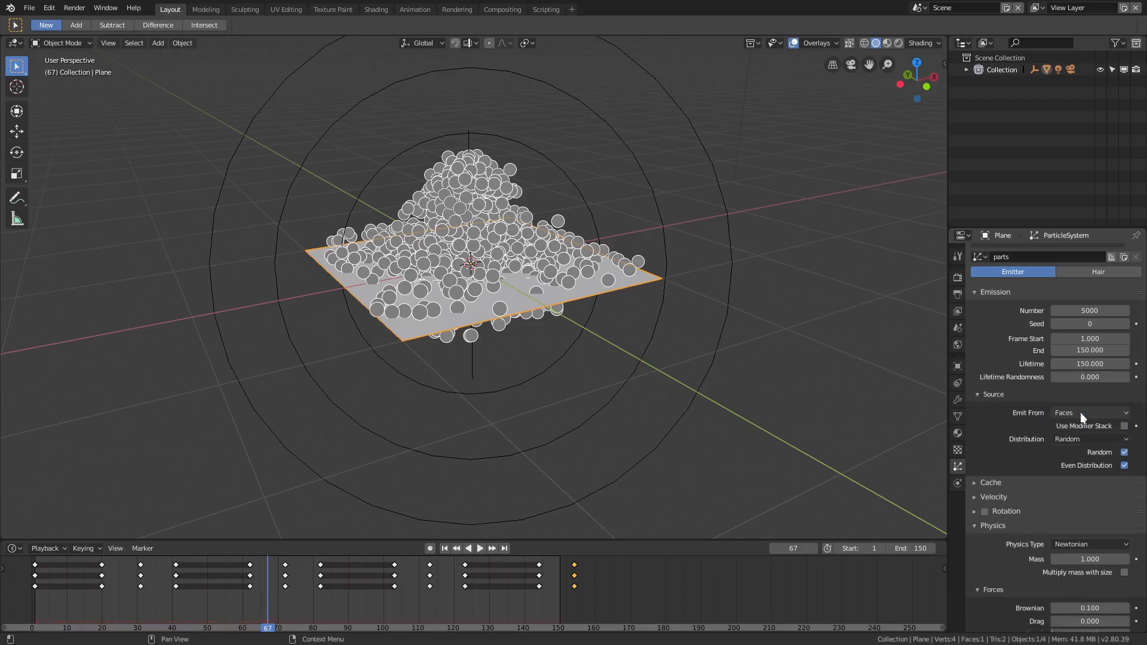
left_click(1080, 412)
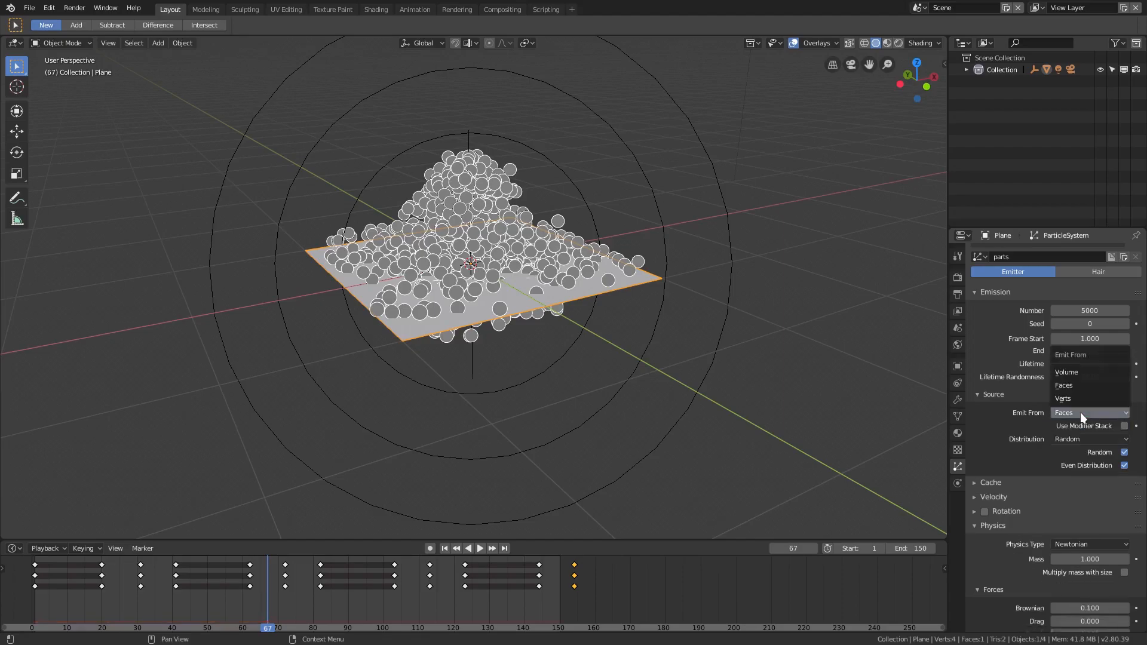
left_click(1076, 373)
- Play the volume emission from frame 1, then stop it and inspect the particles from below the plane
left_click(445, 548)
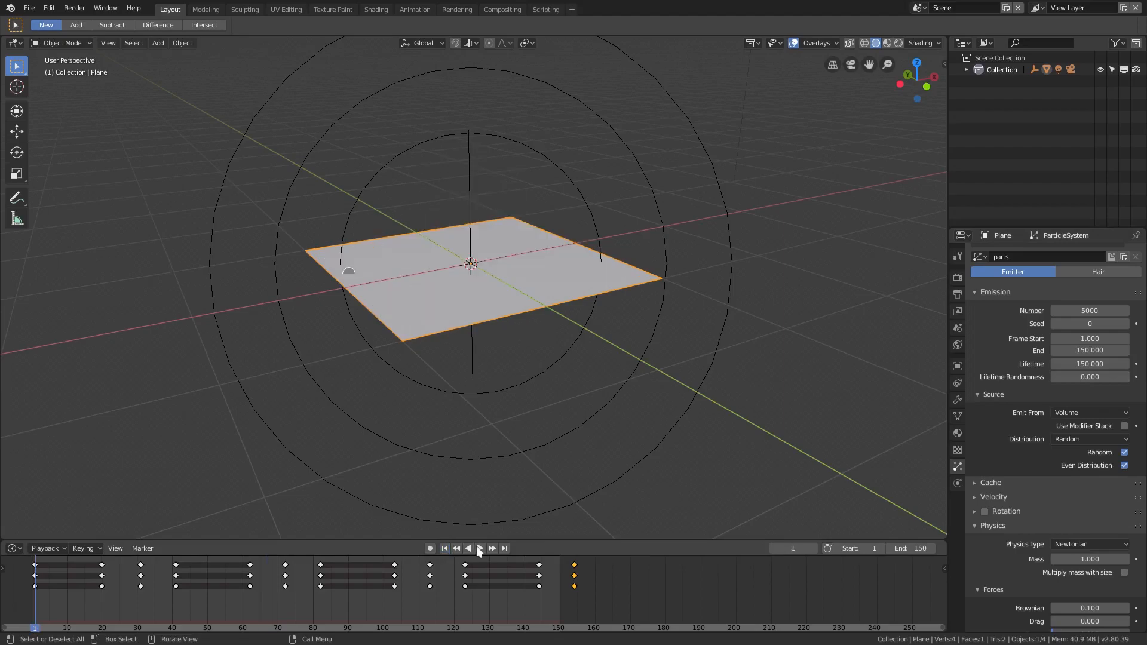
left_click(478, 546)
middle_click_drag(521, 435, 508, 407)
scroll(499, 403, "down", 2)
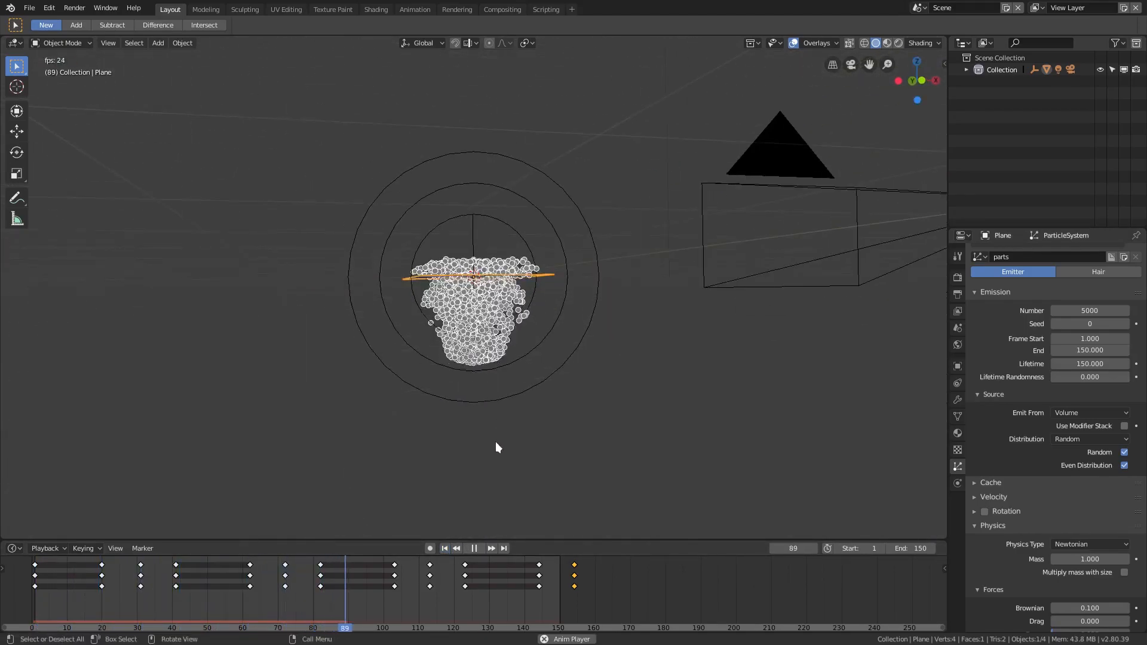
left_click(472, 548)
scroll(535, 395, "up", 2)
middle_click_drag(535, 395, 765, 409)
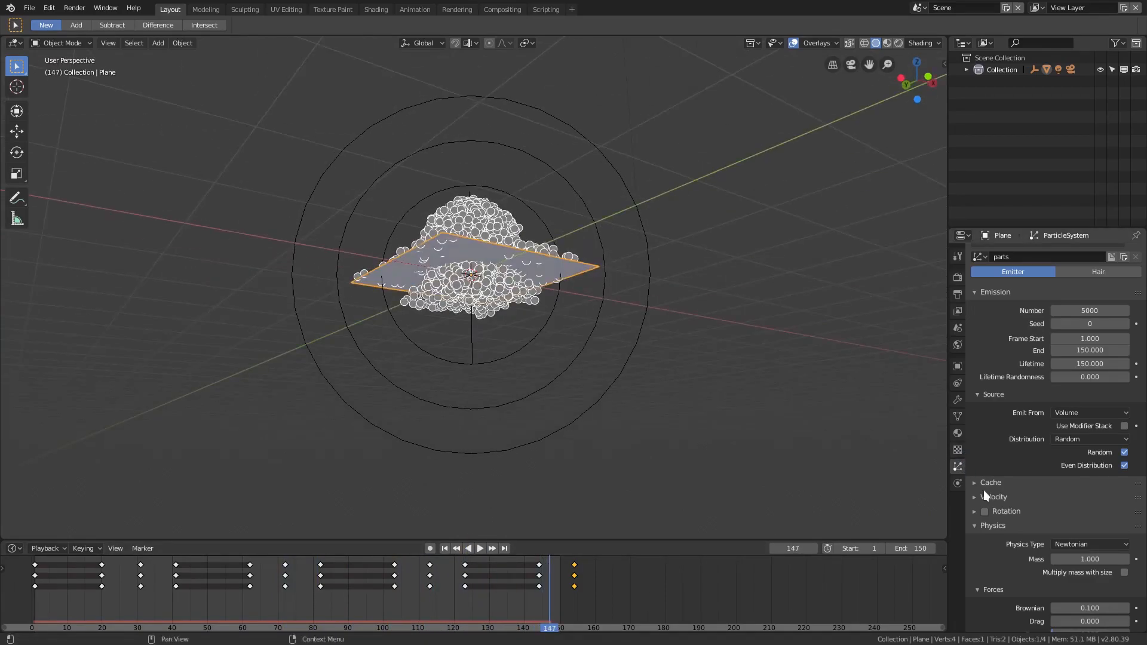
- Collapse the Source, Physics and Field Weights sections of the particle settings
left_click(989, 393)
left_click(1002, 451)
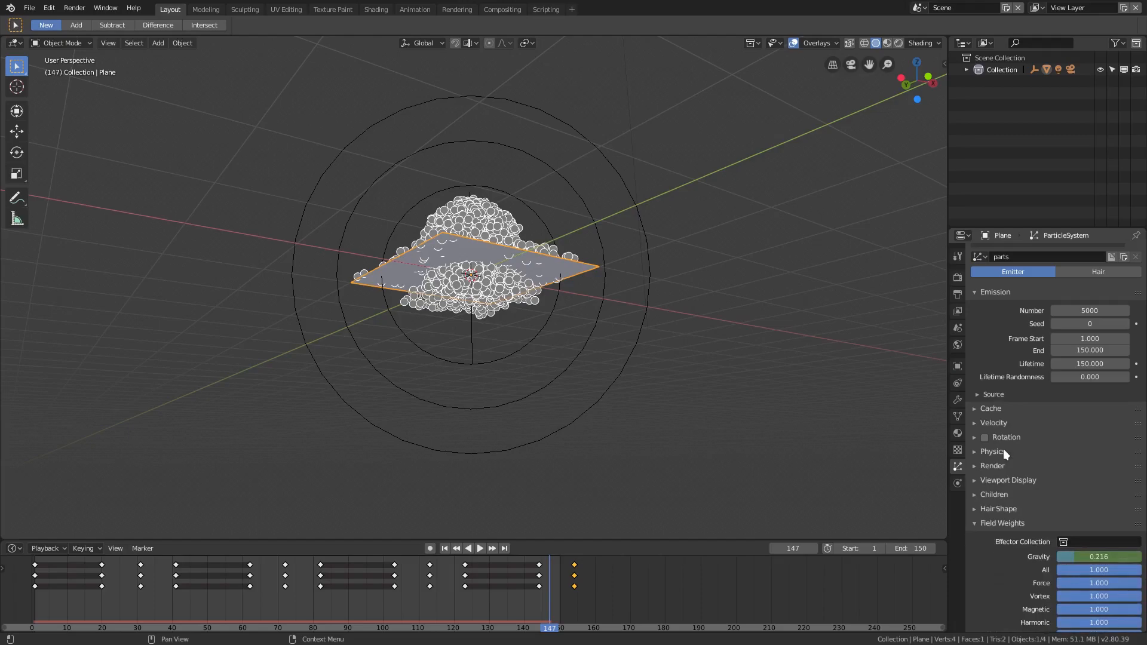
left_click(989, 522)
scroll(558, 392, "down", 3)
- Add a Ball metaball and move it well away from the emitter plane, out past the camera
middle_click_drag(558, 393, 558, 321)
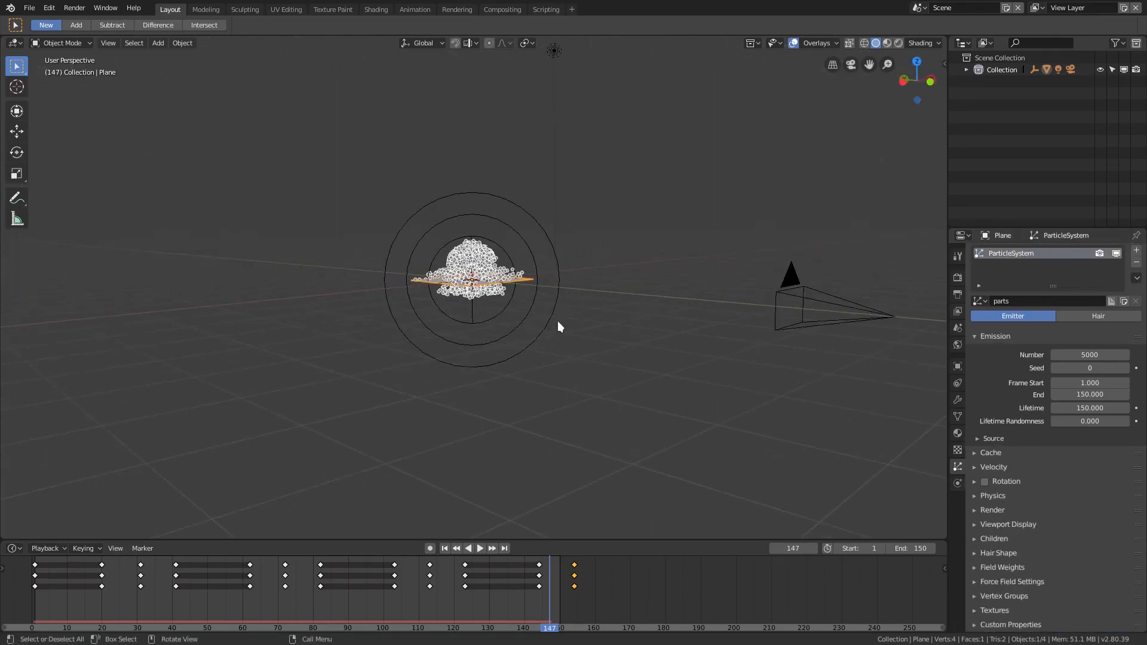
key("shift+a")
mouse_move(526, 156)
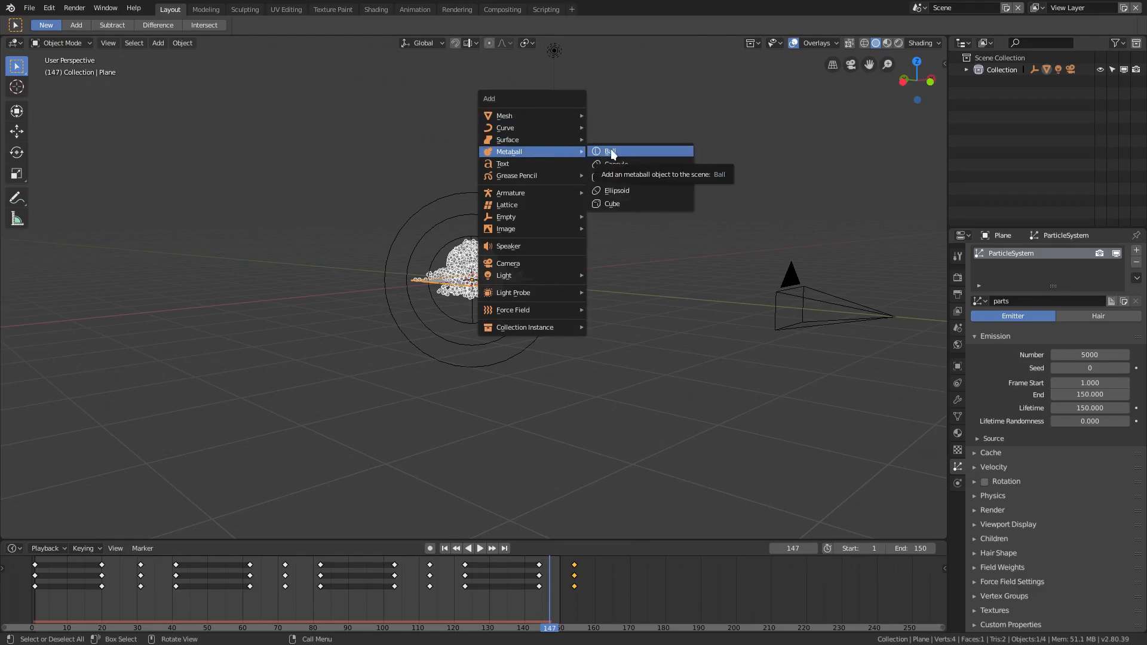
left_click(637, 150)
middle_click_drag(533, 274, 426, 313)
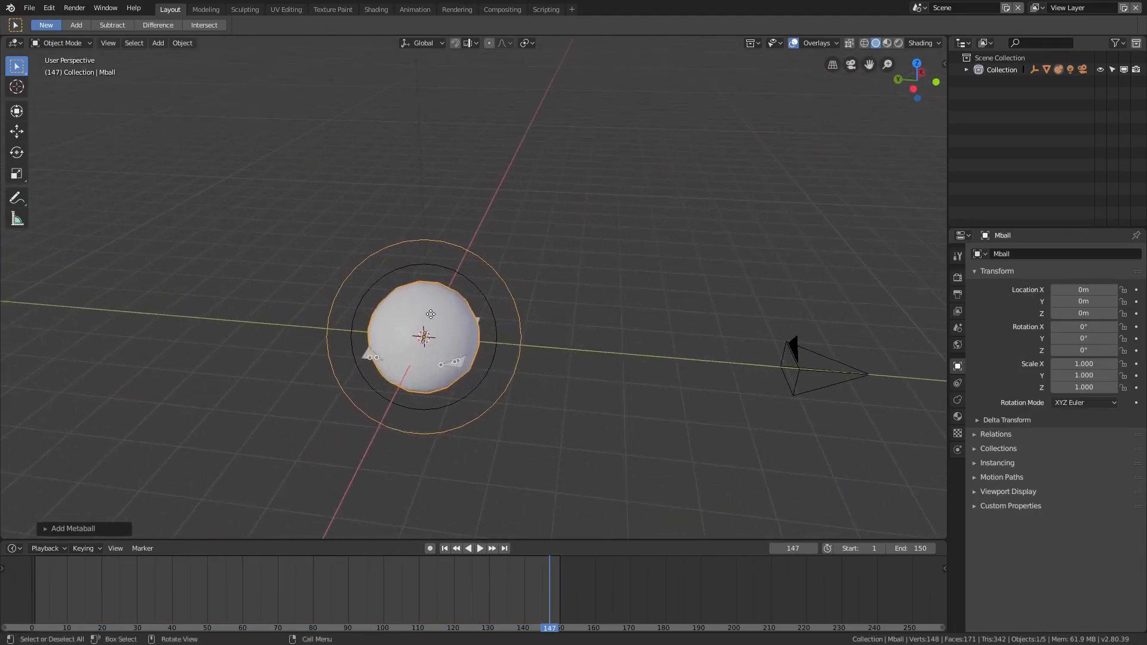
key("g")
left_click(40, 329)
scroll(418, 389, "down", 3)
middle_click_drag(534, 390, 503, 379, "shift")
key("g")
left_click(550, 391)
- Select the emitter plane and set its particles to render as Object
left_click(386, 304)
scroll(382, 305, "up", 5)
middle_click_drag(257, 362, 360, 347, "shift")
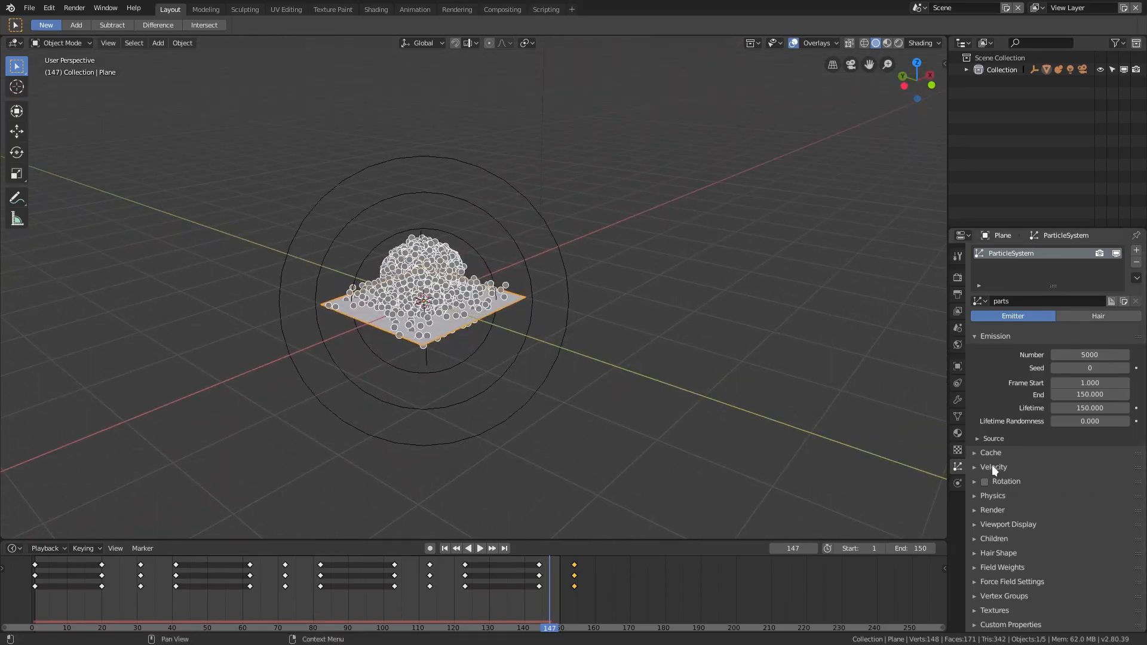
left_click(1003, 438)
left_click(1005, 438)
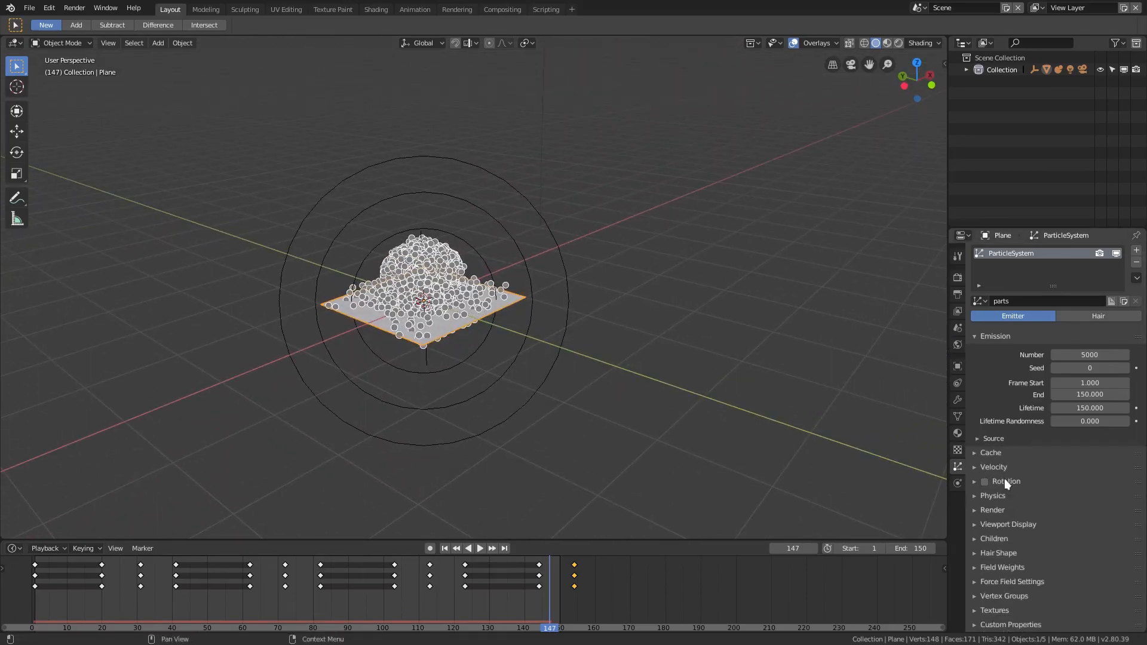
left_click(993, 510)
scroll(1037, 504, "down", 4)
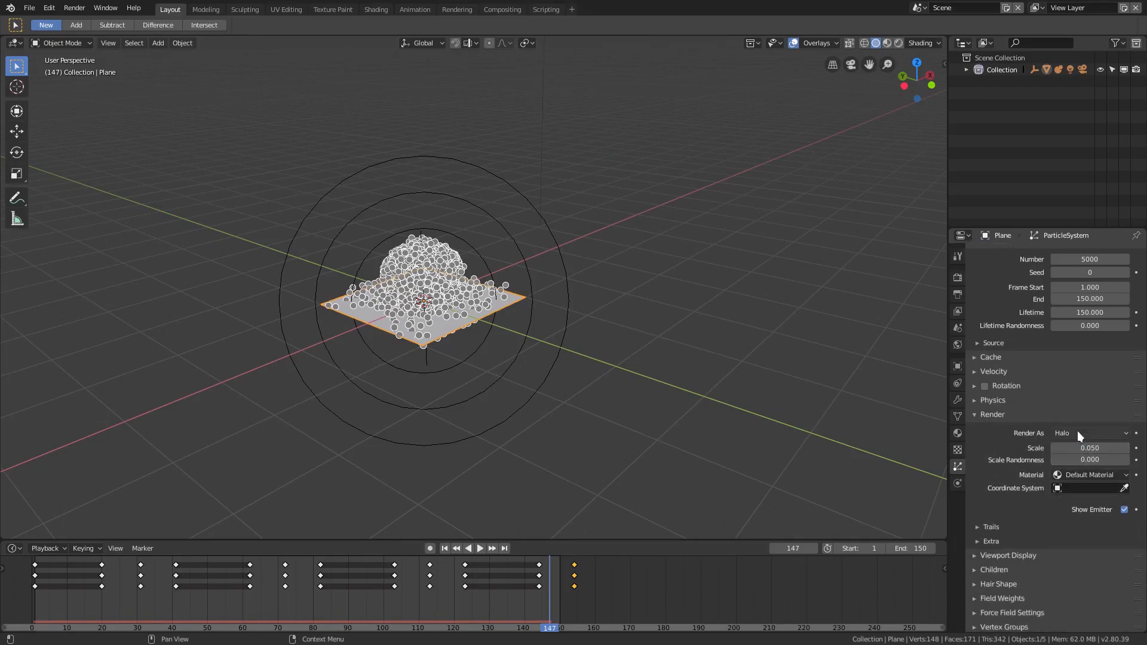
left_click(1077, 431)
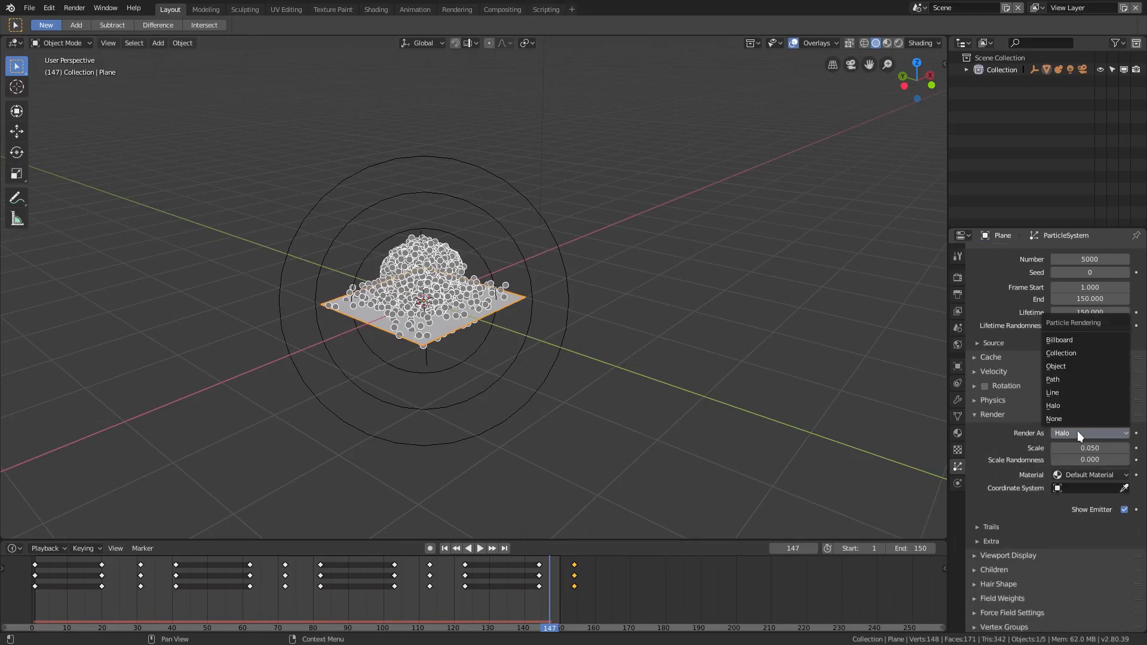
left_click(1078, 365)
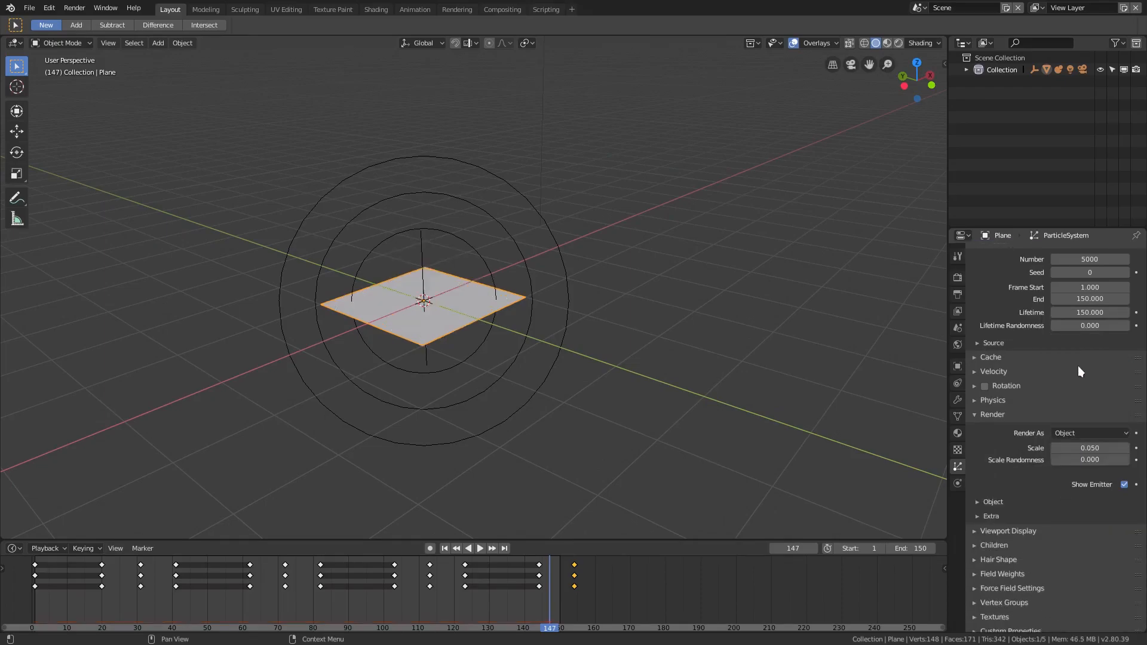
- Assign Mball as the instance object of the particle system
left_click(999, 512)
left_click(999, 503)
left_click(999, 500)
left_click(999, 500)
left_click(992, 575)
left_click(1095, 521)
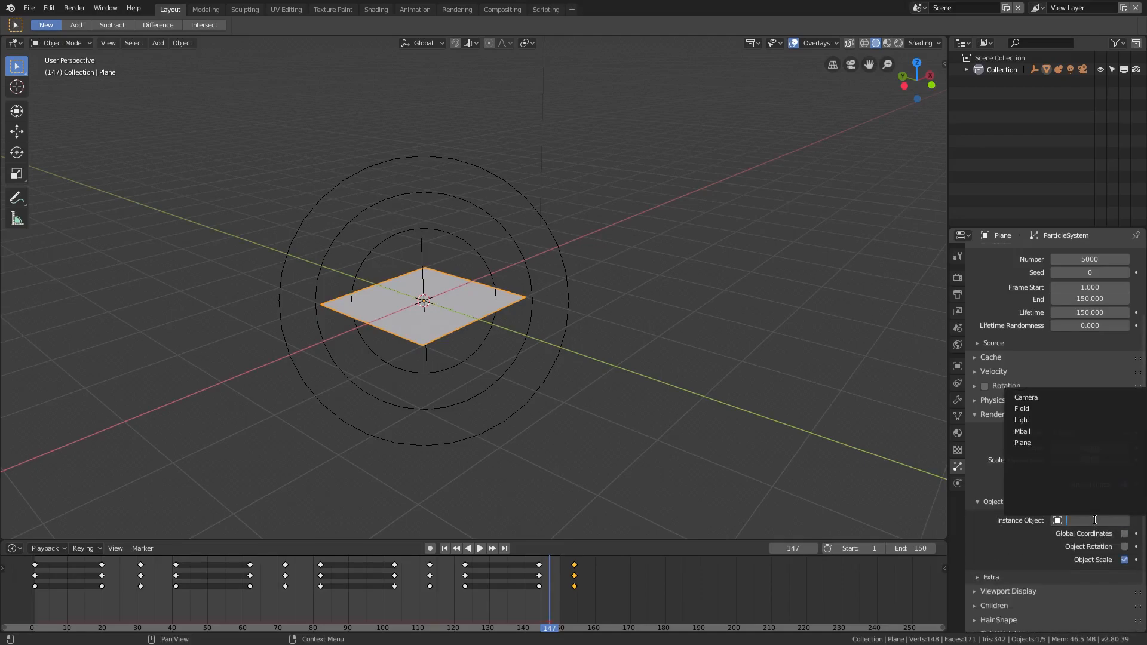
left_click(1022, 430)
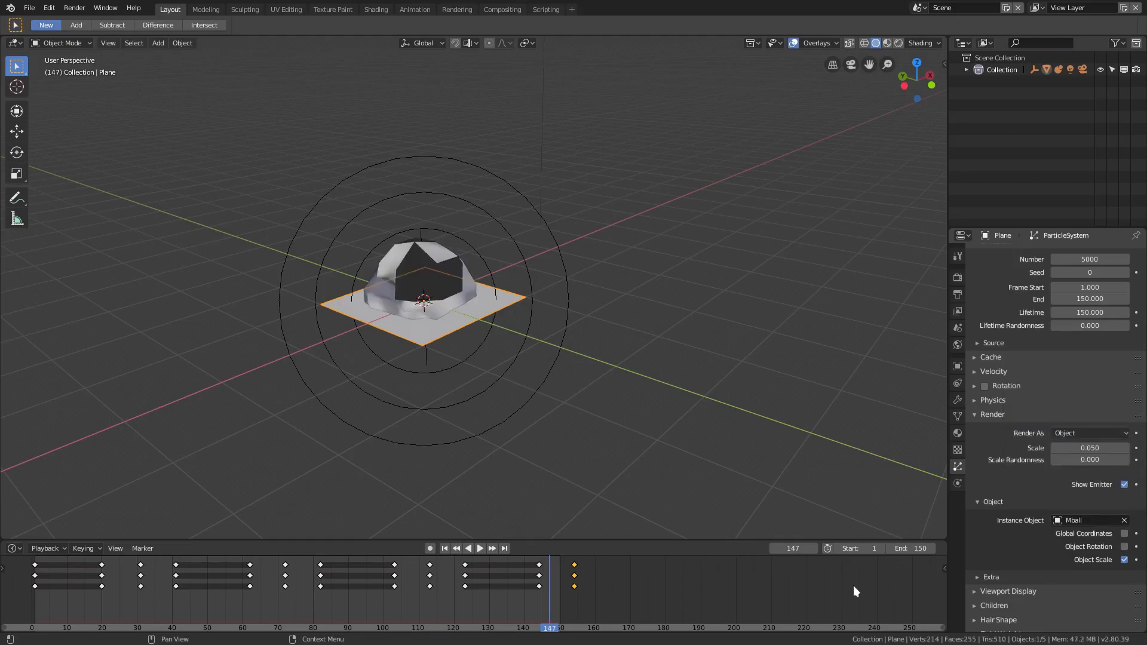
scroll(527, 386, "up", 3)
middle_click_drag(527, 385, 714, 421)
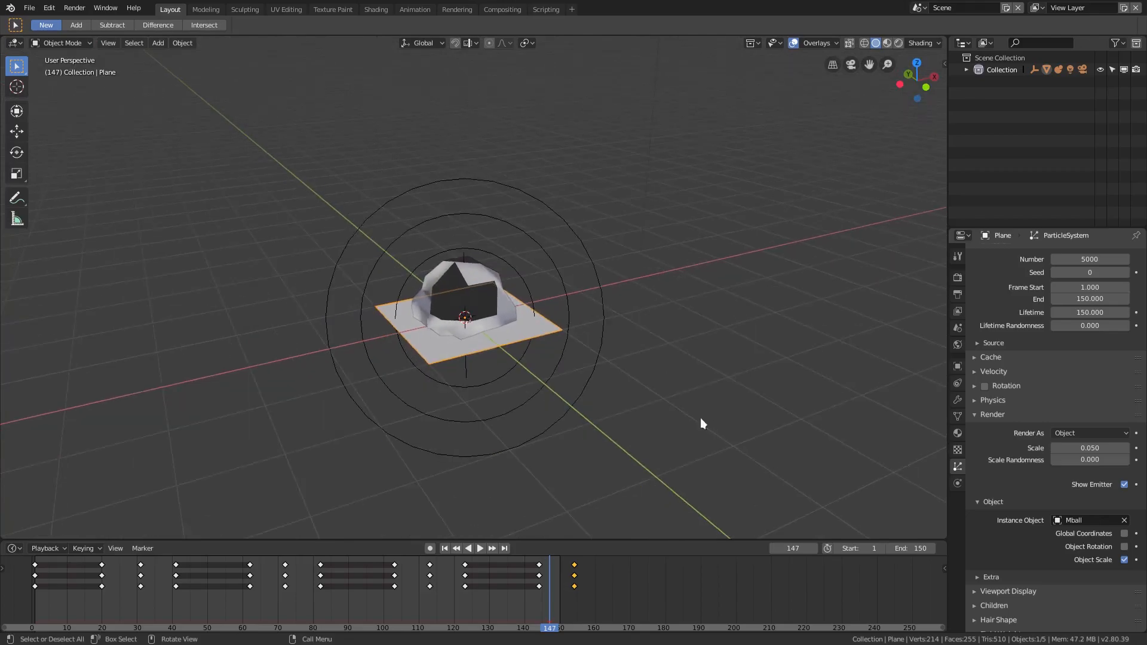
scroll(604, 418, "down", 5)
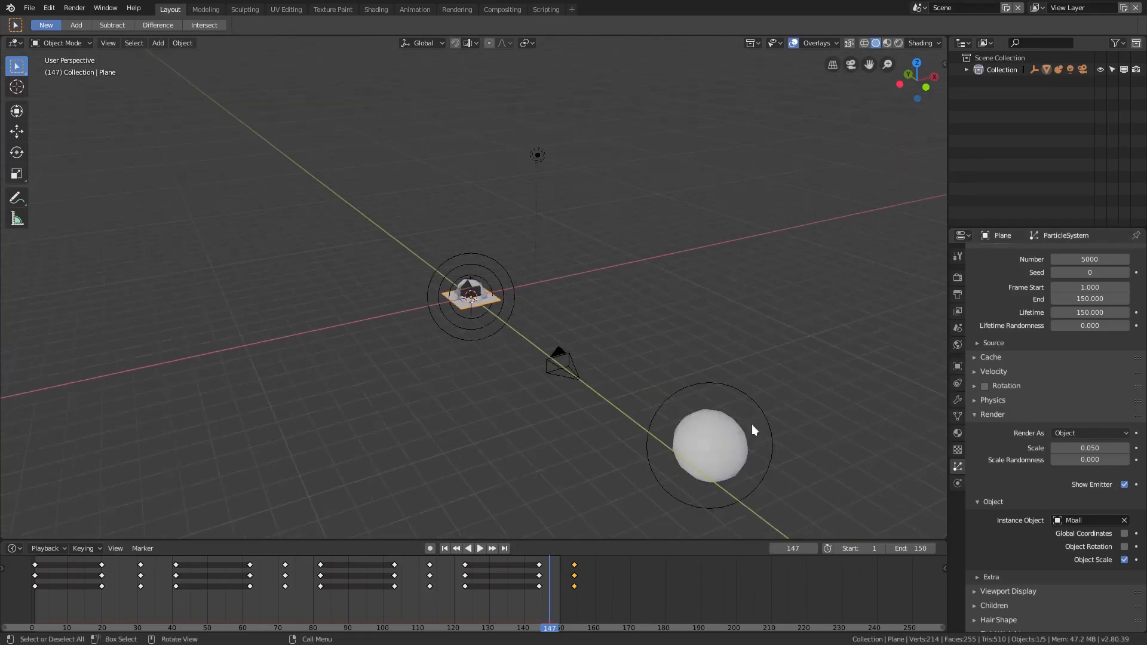
- Select the ball beyond the camera and show its metaball settings, framing the particle cluster on the emitter plane
left_click(732, 442)
left_click(952, 441)
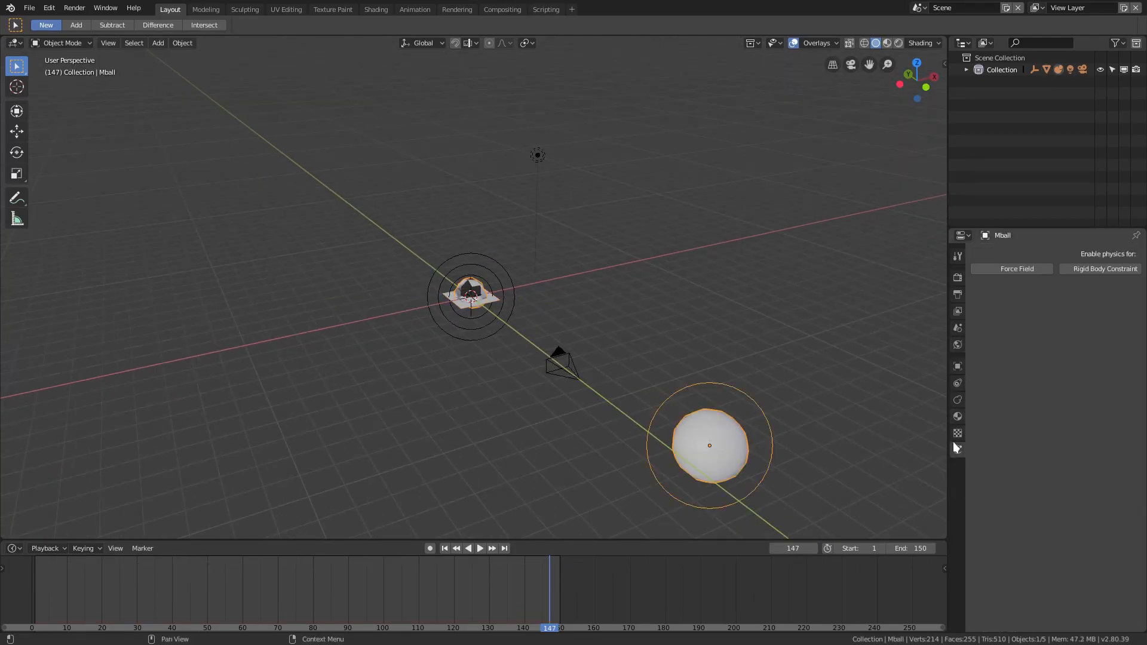
left_click(957, 400)
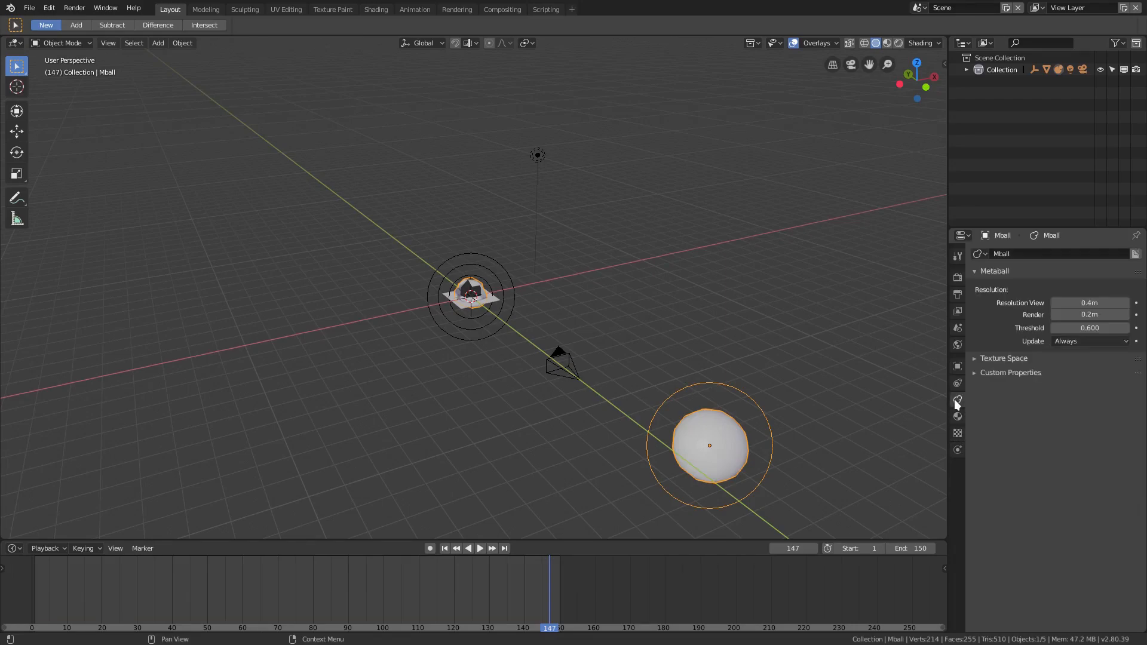
middle_click_drag(665, 303, 847, 450)
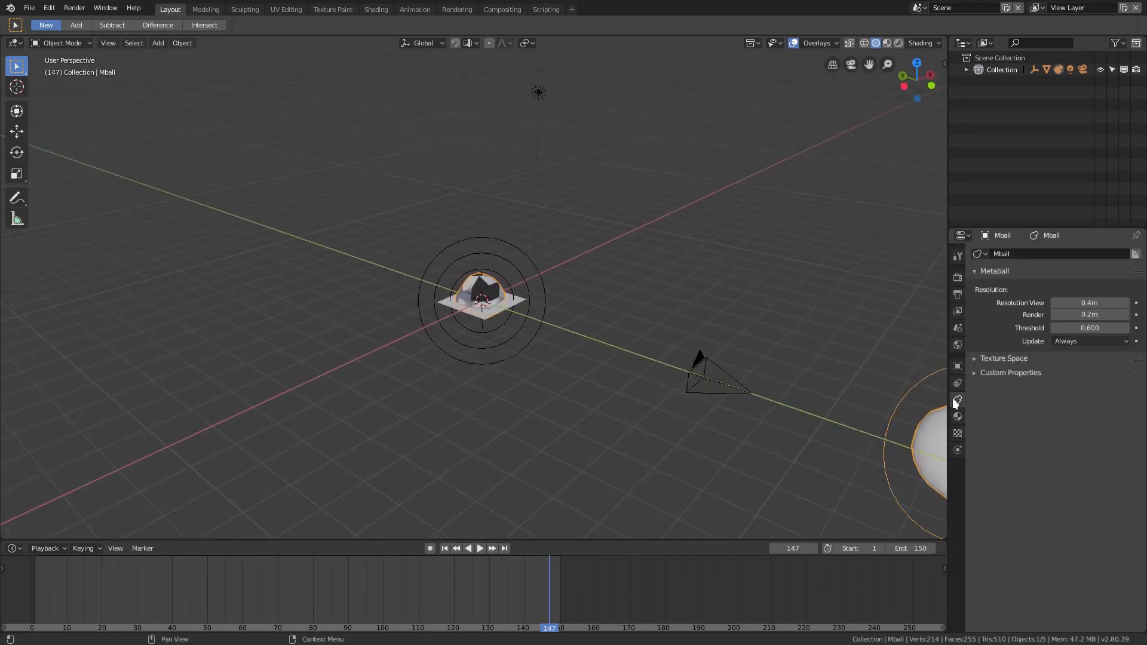
middle_click_drag(710, 350, 663, 334, "shift")
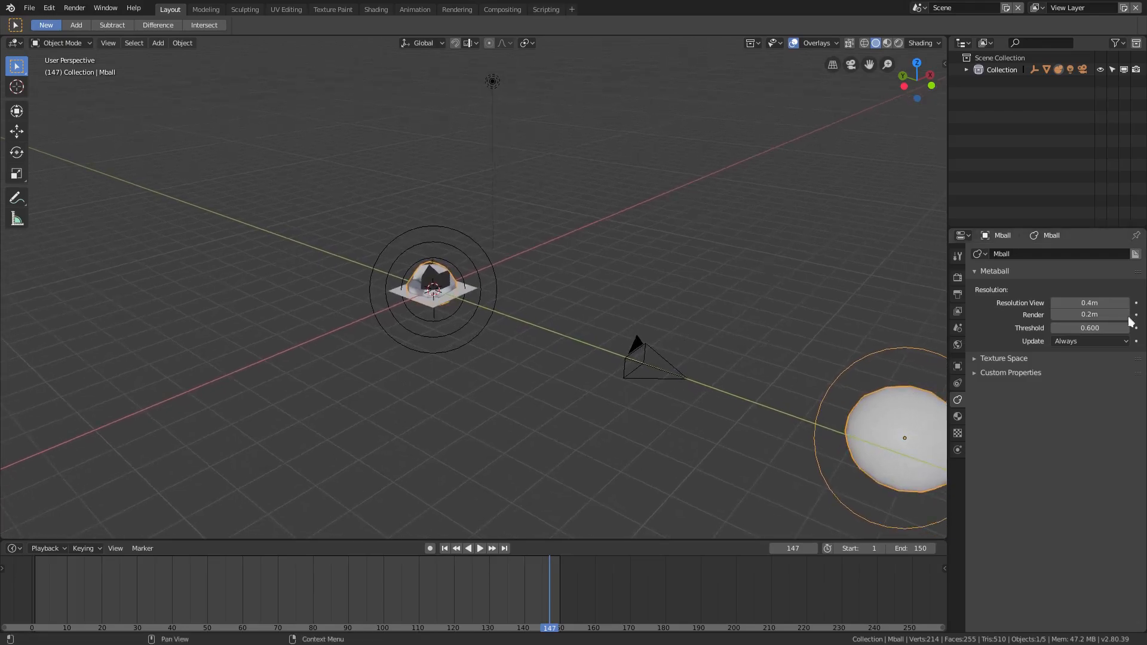
scroll(557, 316, "up", 3)
middle_click_drag(557, 316, 791, 360, "shift")
key("KP_Decimal")
- Set the metaball's viewport resolution to 0.05 m and its render resolution to 0.03 m
left_click_drag(1075, 303, 1031, 303)
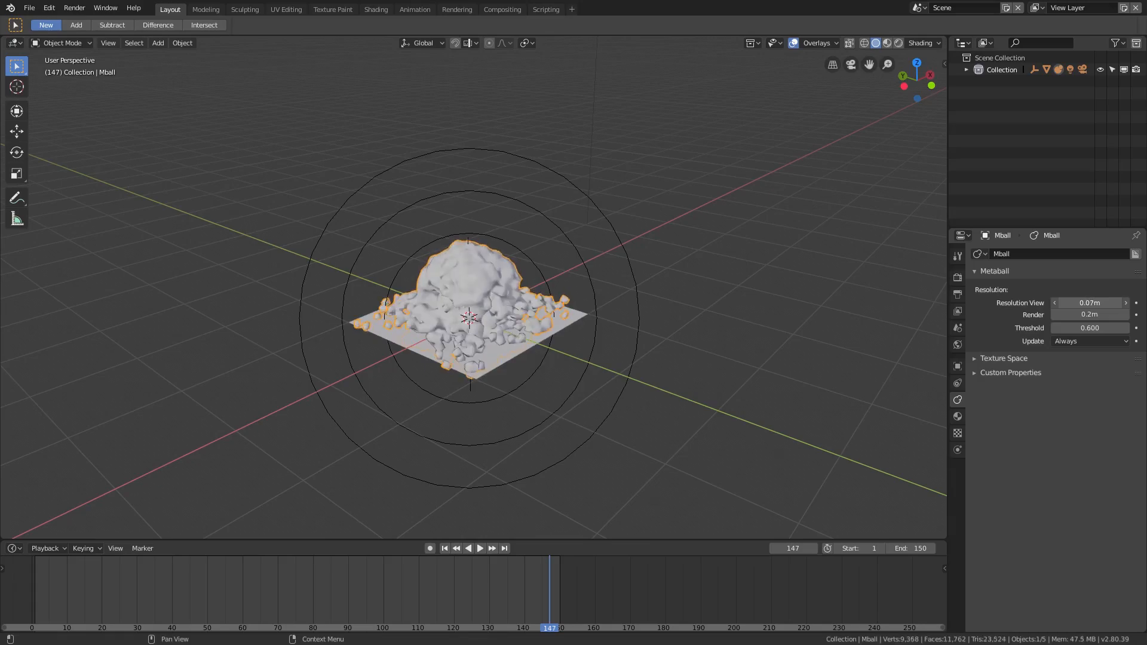
scroll(867, 405, "up", 2)
left_click(1055, 303)
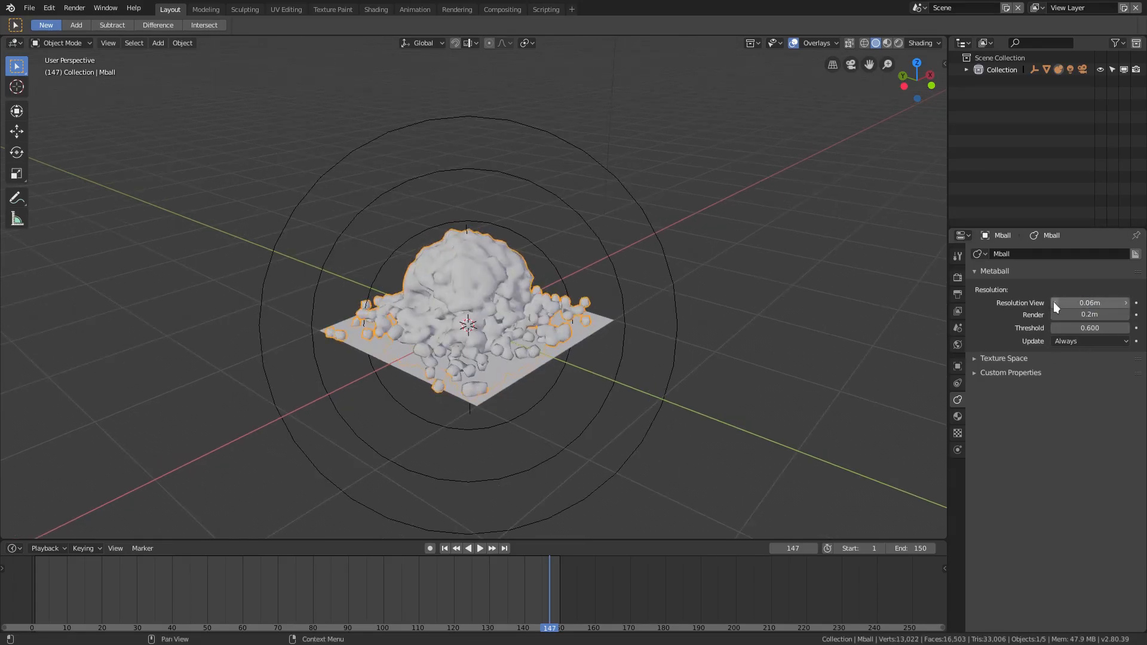
left_click(1054, 303)
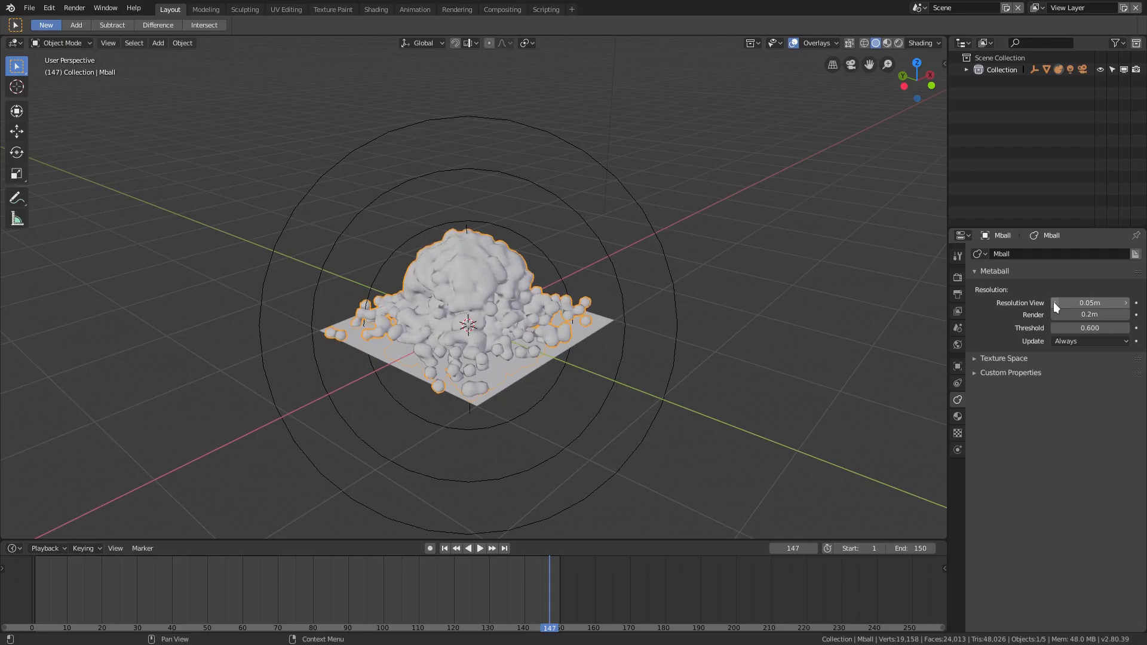
scroll(676, 393, "up", 2)
left_click(1055, 315)
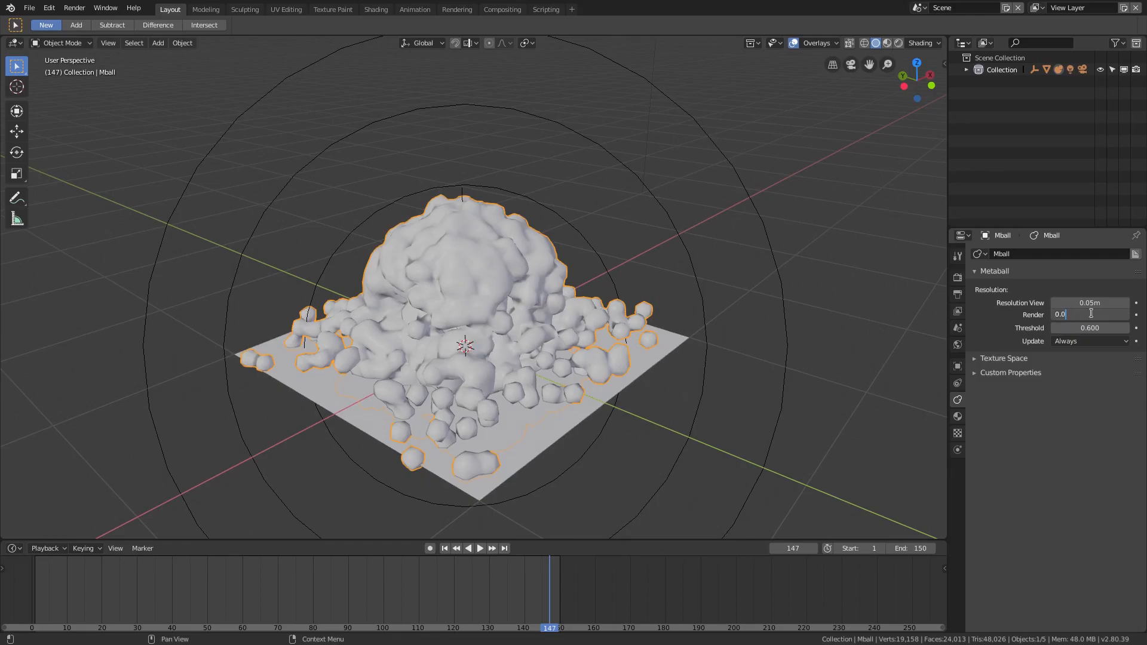
key("Return")
- Set the metaball's threshold to 0.100 after trying a threshold of 0.000
left_click_drag(1095, 328, 1051, 328)
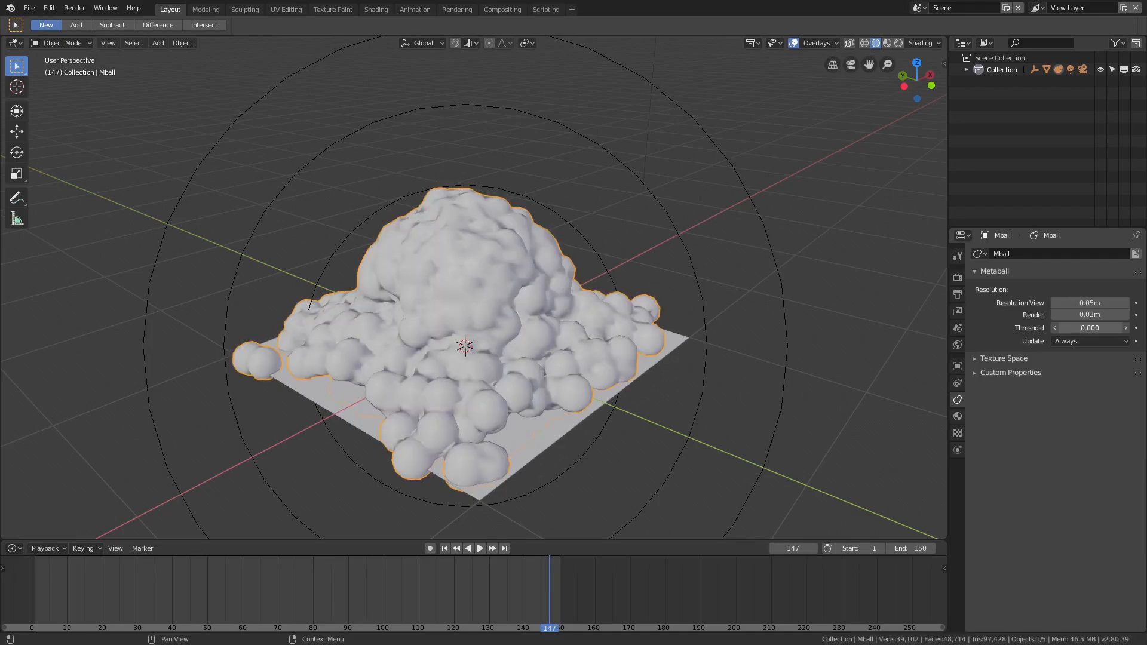
left_click(1092, 328)
left_click(1084, 328)
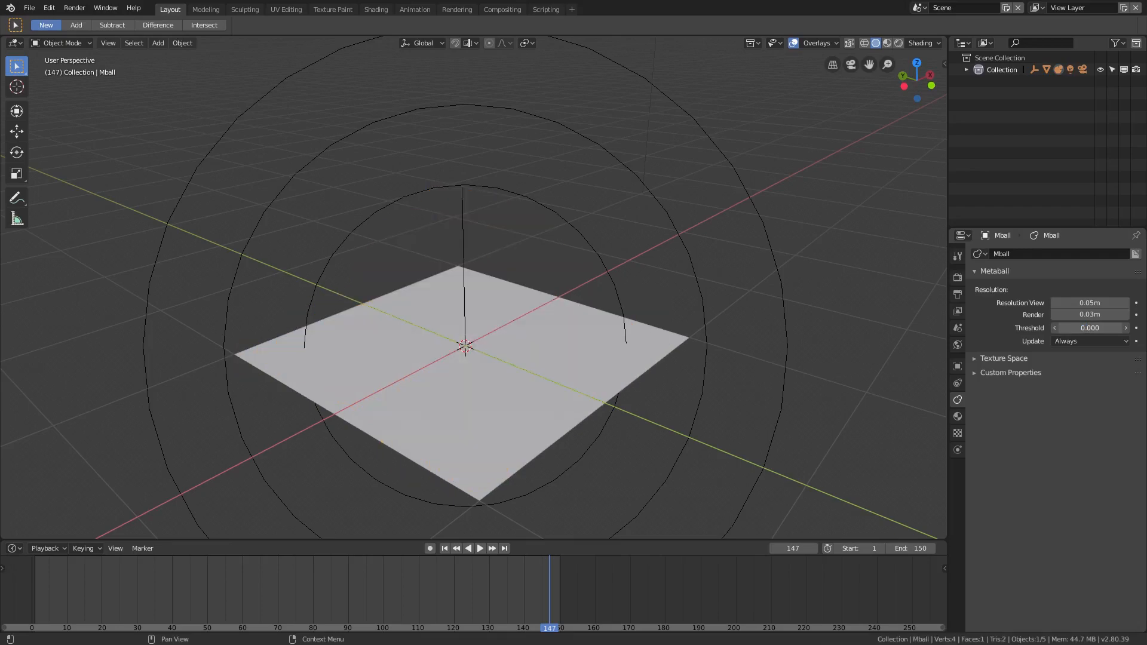
left_click(1125, 328)
scroll(723, 426, "down", 3)
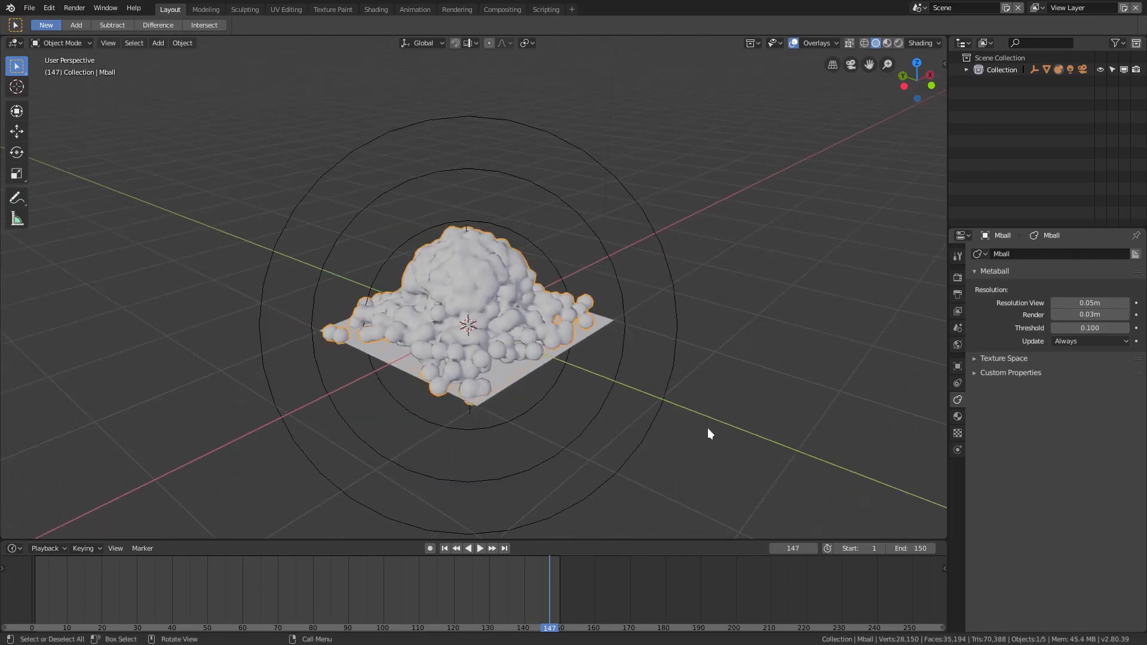
left_click(1089, 328)
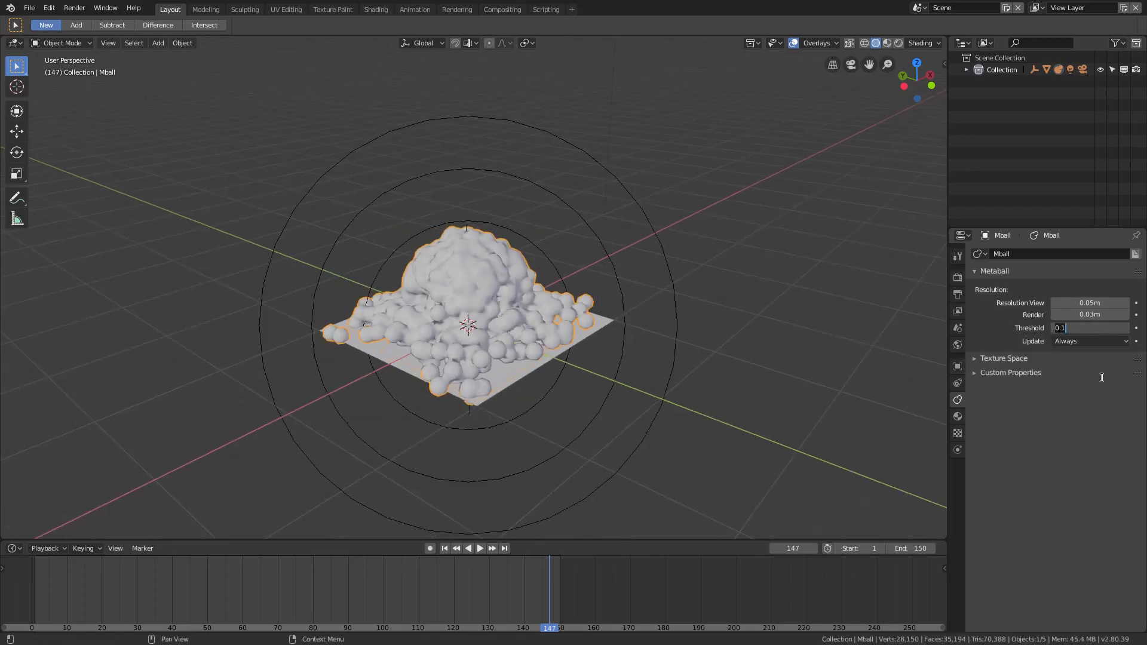
left_click(1090, 328)
key("Return")
- Play the animation from the first frame to check how the metaball particles merge and move, and stop it
scroll(573, 399, "up", 2)
middle_click_drag(586, 389, 575, 363)
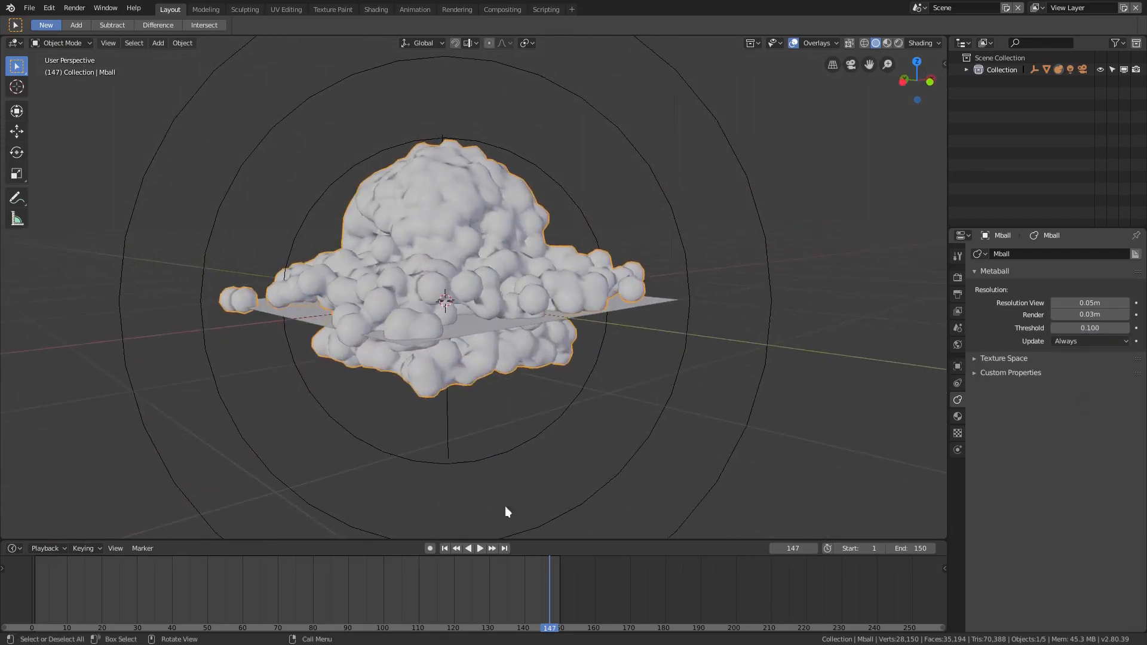
left_click(444, 548)
left_click(480, 548)
scroll(508, 478, "down", 3)
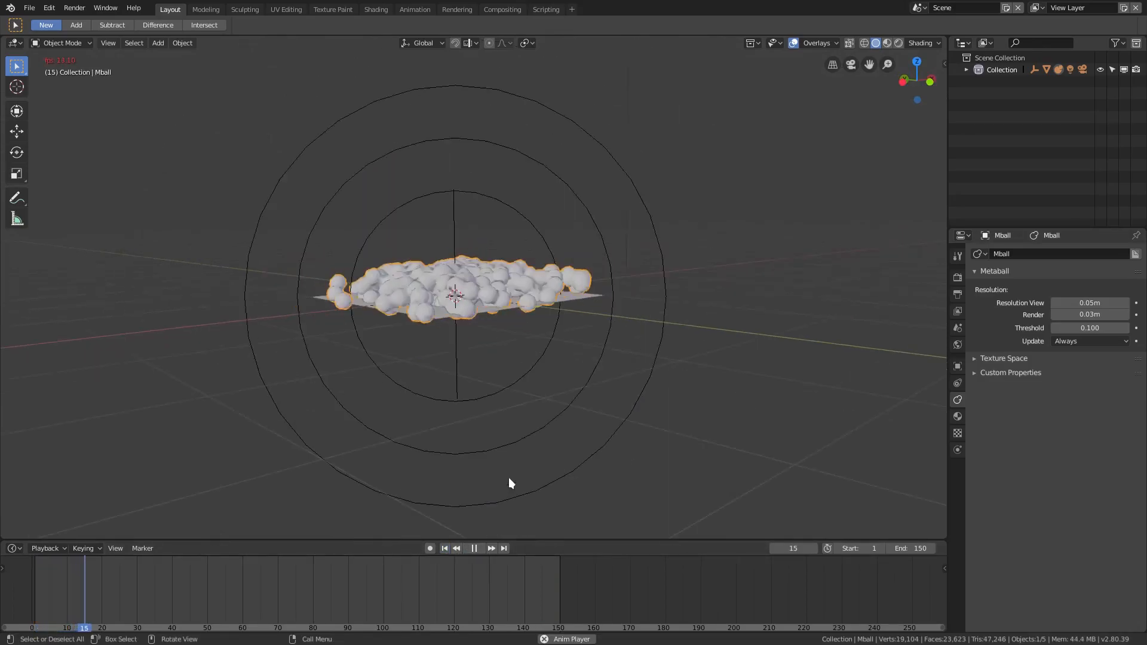
left_click(478, 548)
- Select the emitter plane and expand the velocity settings of its particle system
middle_click_drag(461, 435, 449, 326)
left_click(436, 261)
left_click(436, 262)
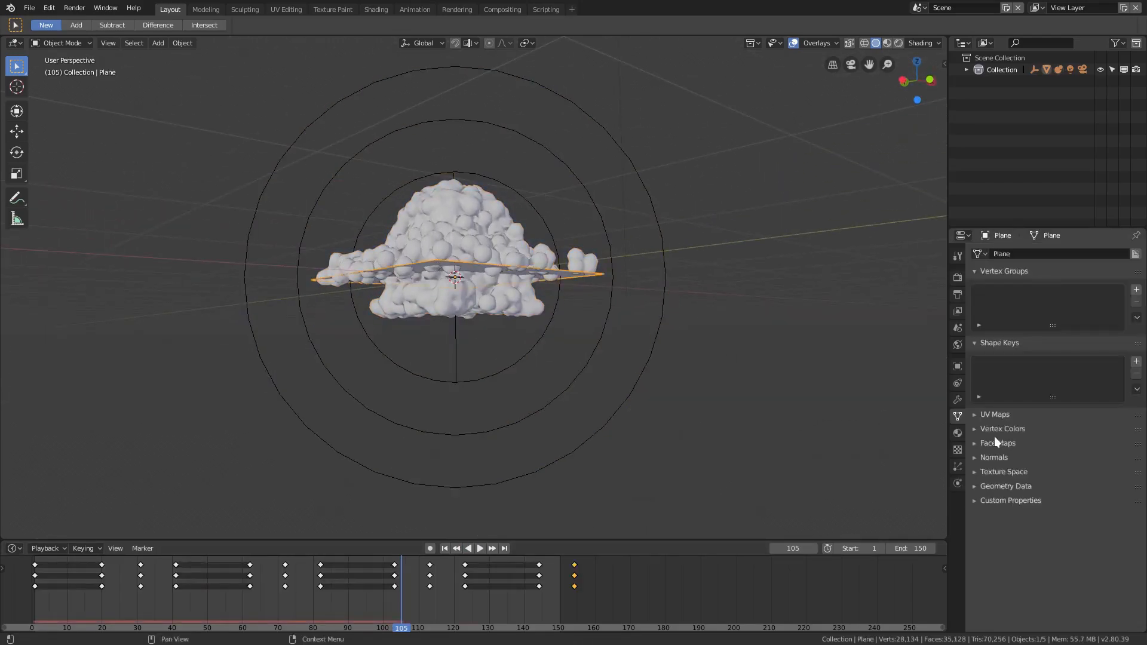
left_click(957, 467)
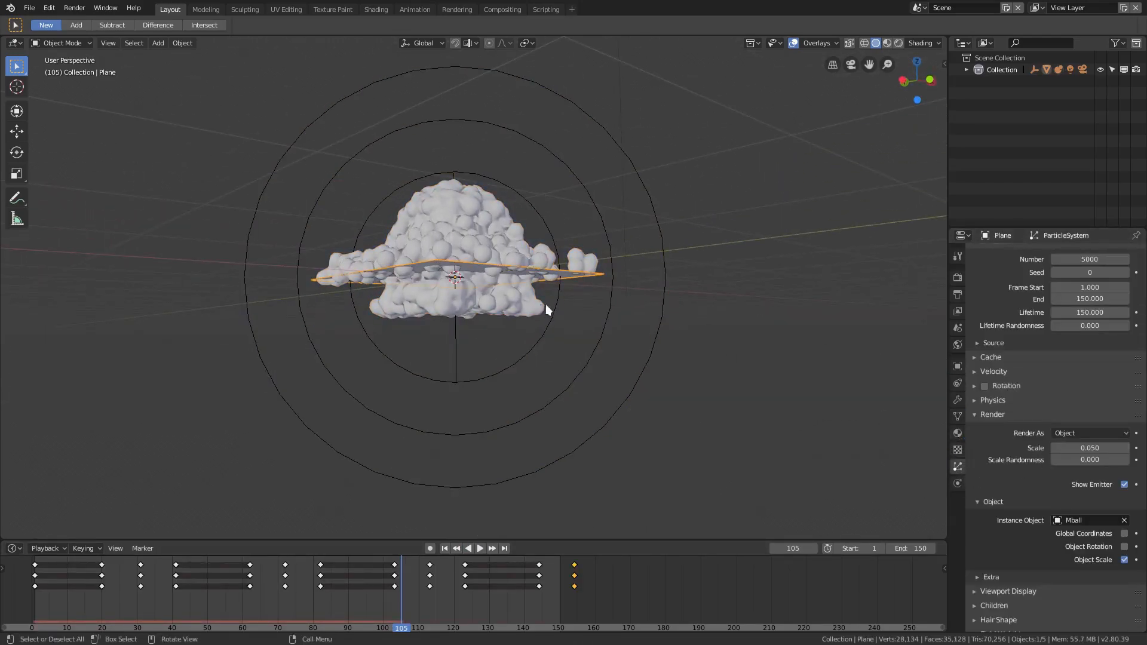
middle_click_drag(540, 304, 561, 308)
left_click(1001, 373)
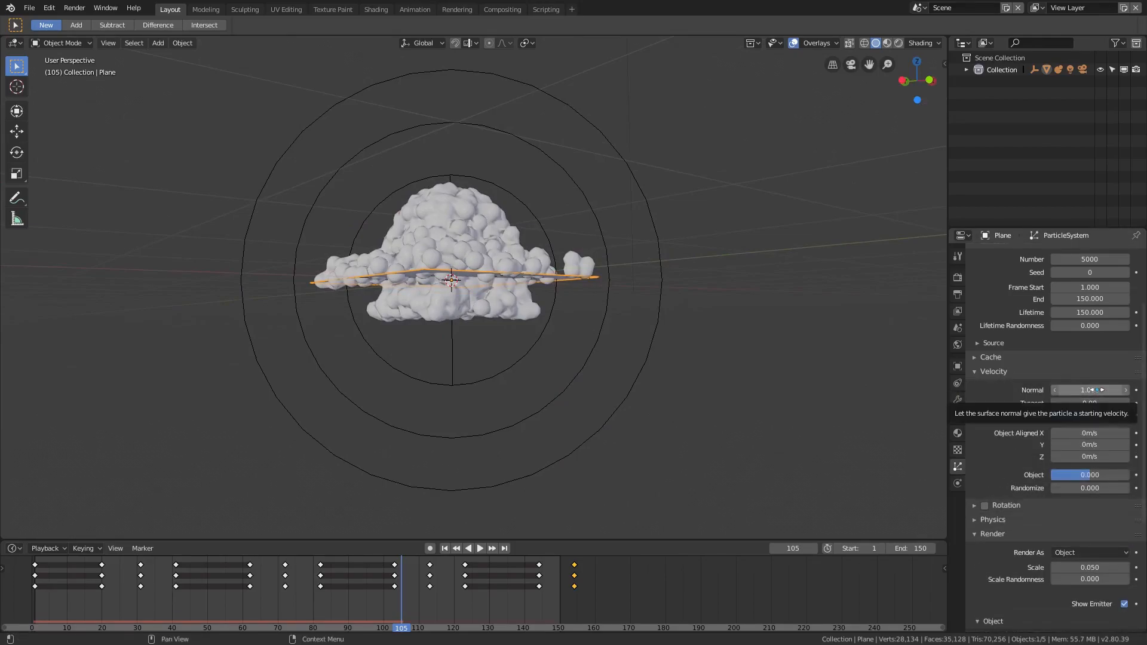
- Try an object-aligned Z velocity of 5 m/s for the particles and preview the animation from the first frame
left_click(1091, 456)
type("5")
key("Return")
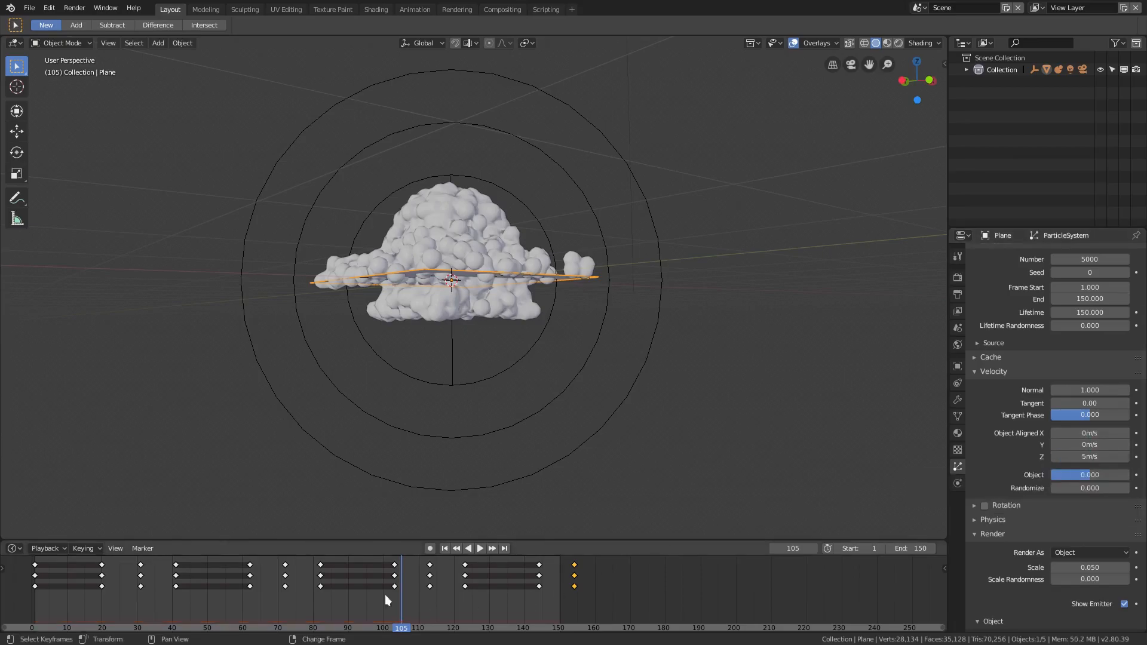
left_click(444, 548)
left_click(479, 549)
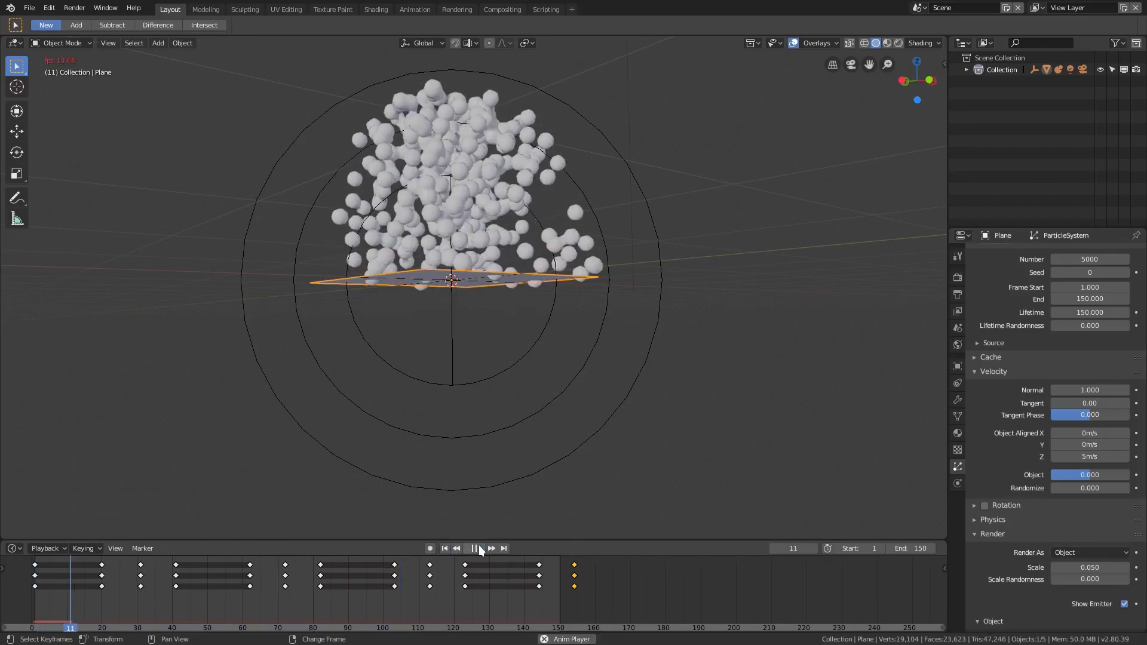
key("space")
- Try an object-aligned Z velocity of 2 m/s for the particles and replay the animation from the first frame
left_click(1094, 457)
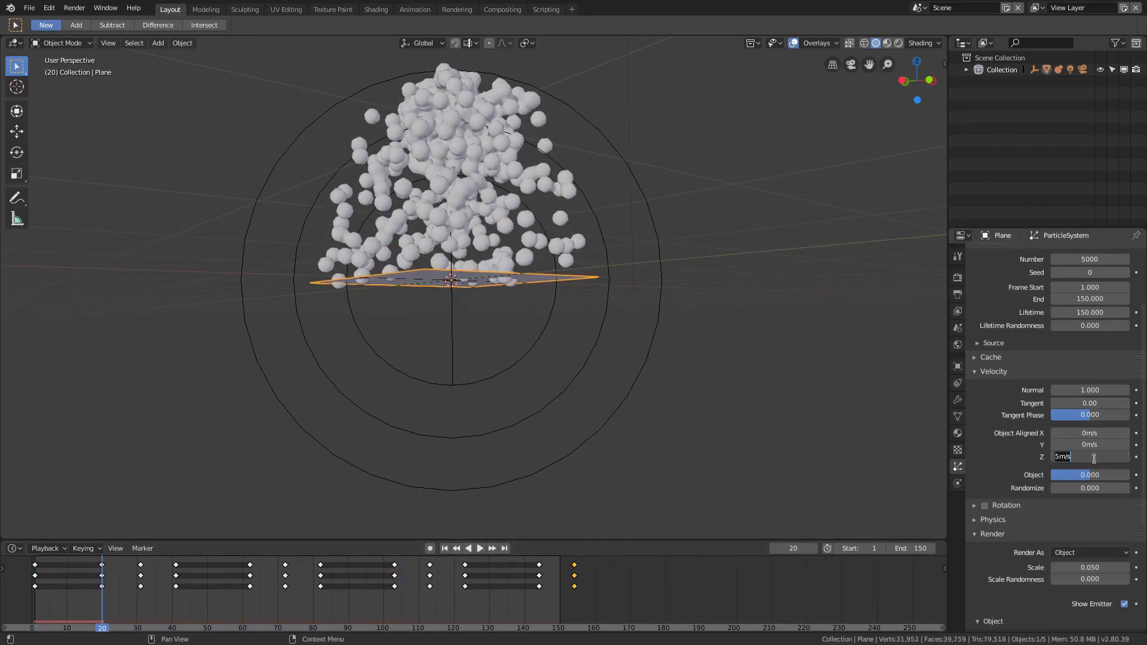
type("2")
key("Return")
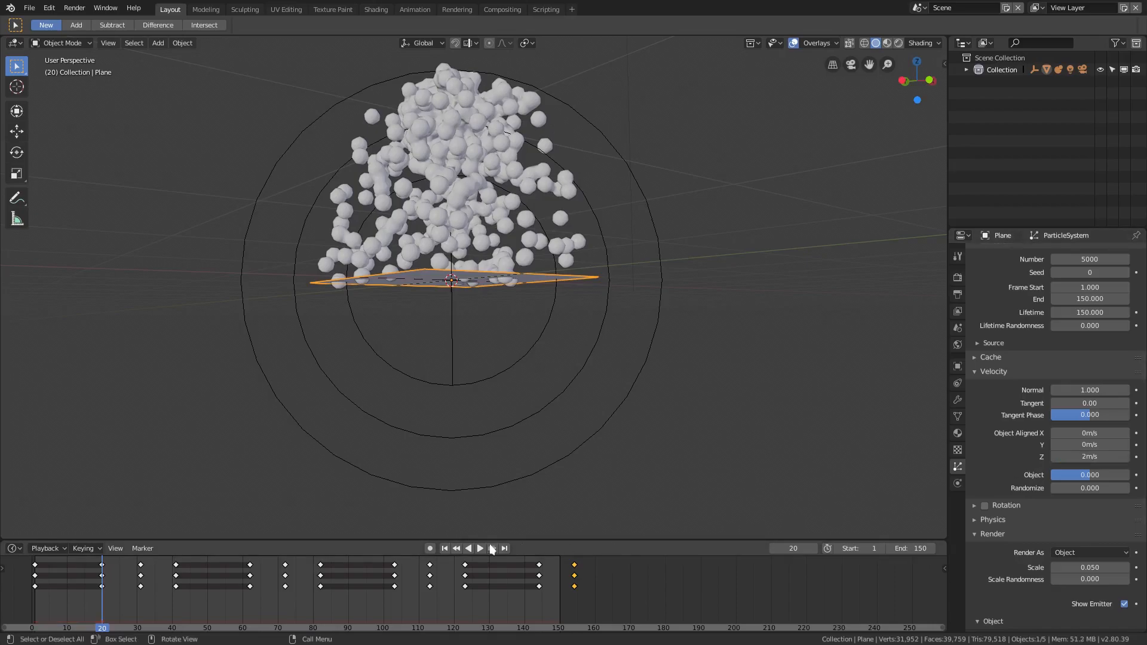
left_click(445, 548)
left_click(480, 549)
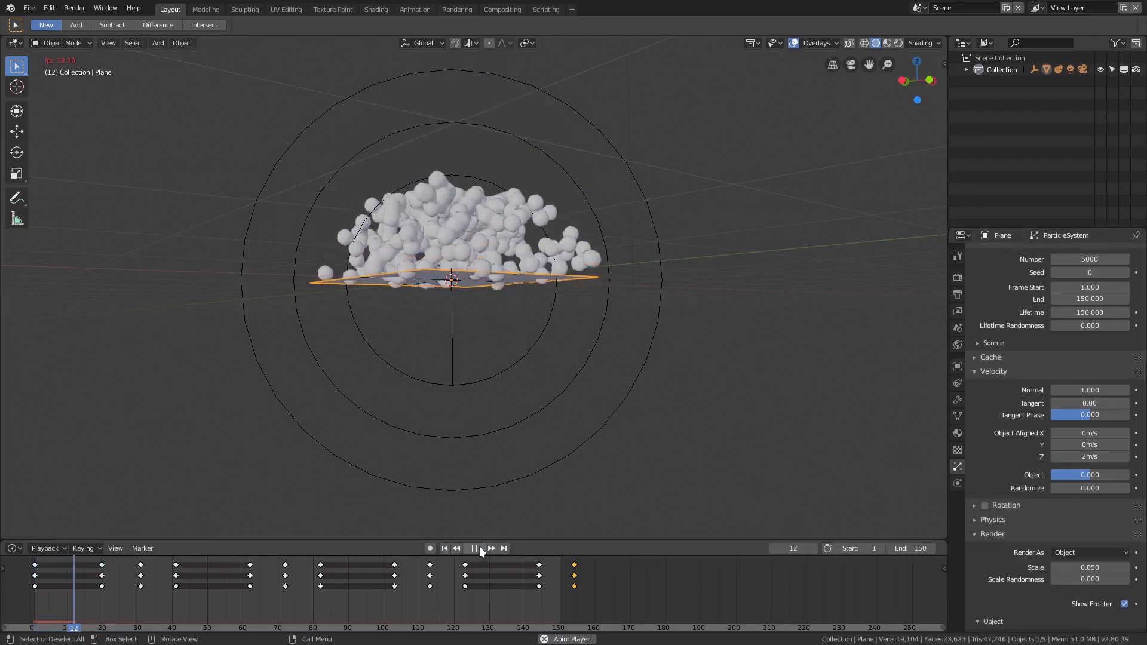
scroll(555, 406, "down", 1)
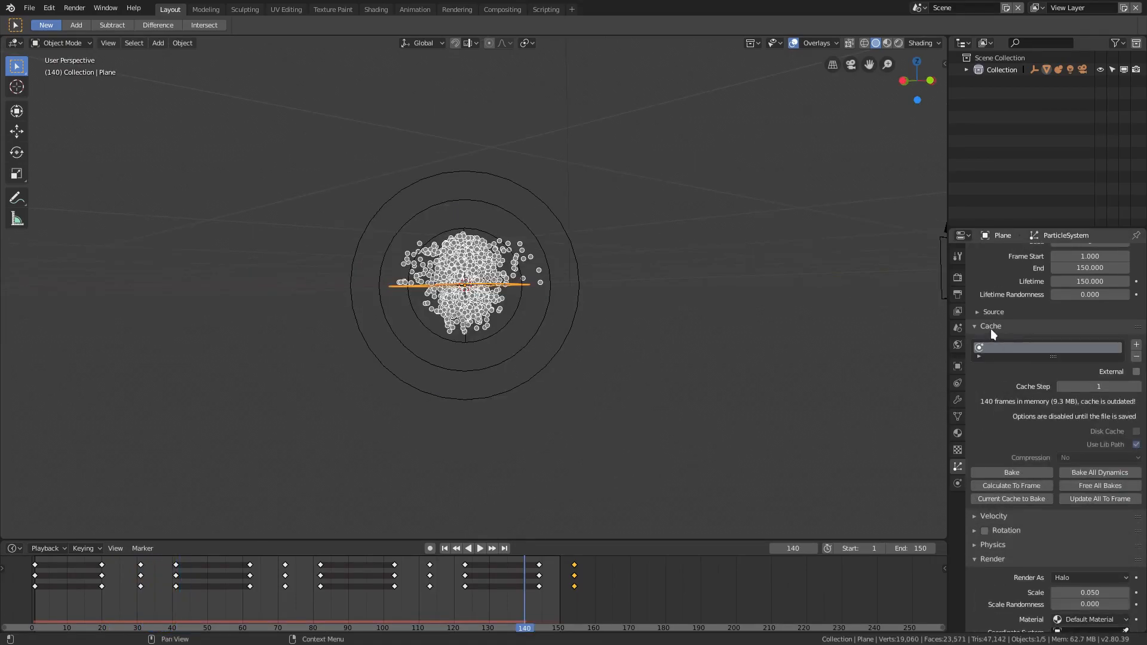
- Collapse the particle cache settings, set the object-aligned Z velocity to 0.3 m/s and play the animation
left_click(990, 327)
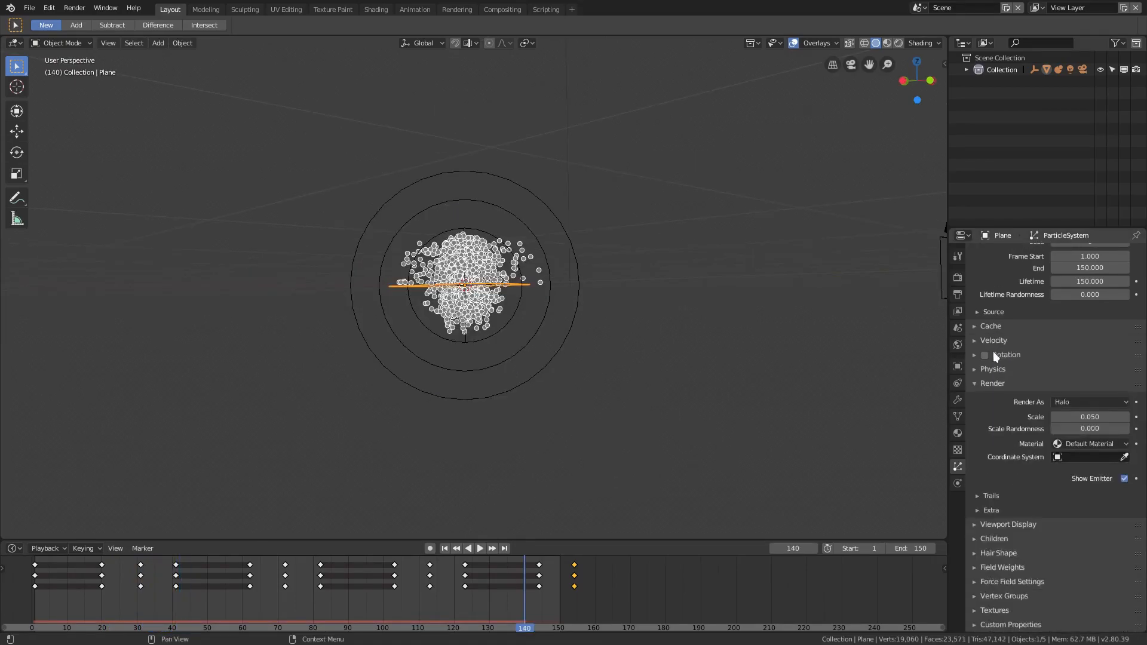
left_click(994, 342)
left_click(1086, 425)
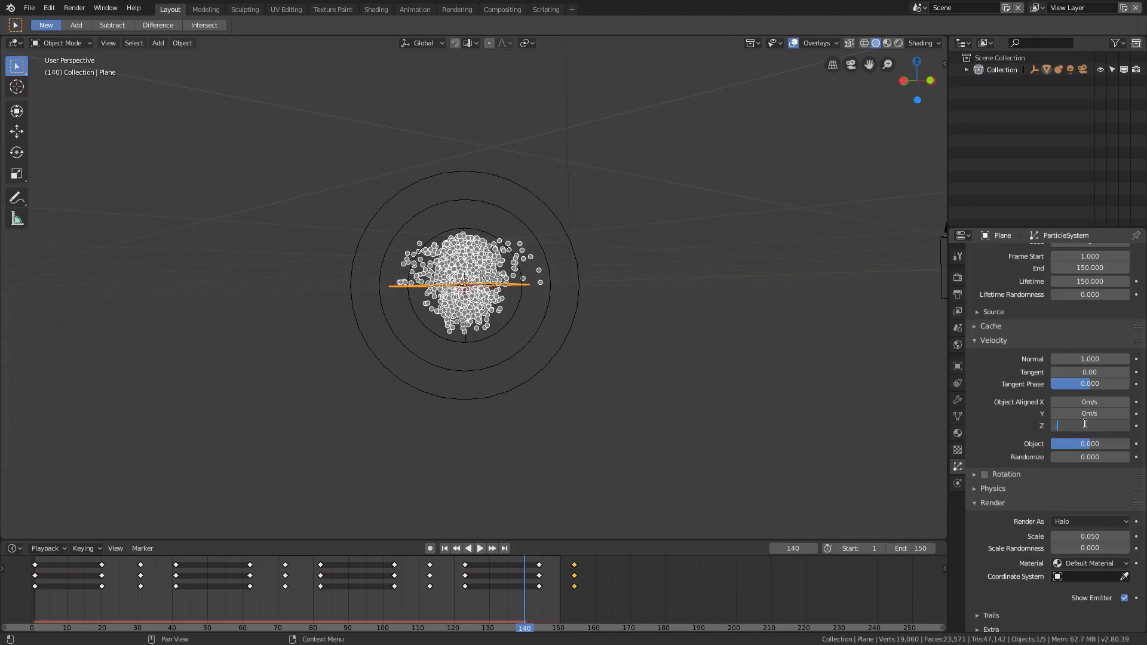
key("Return")
left_click(480, 548)
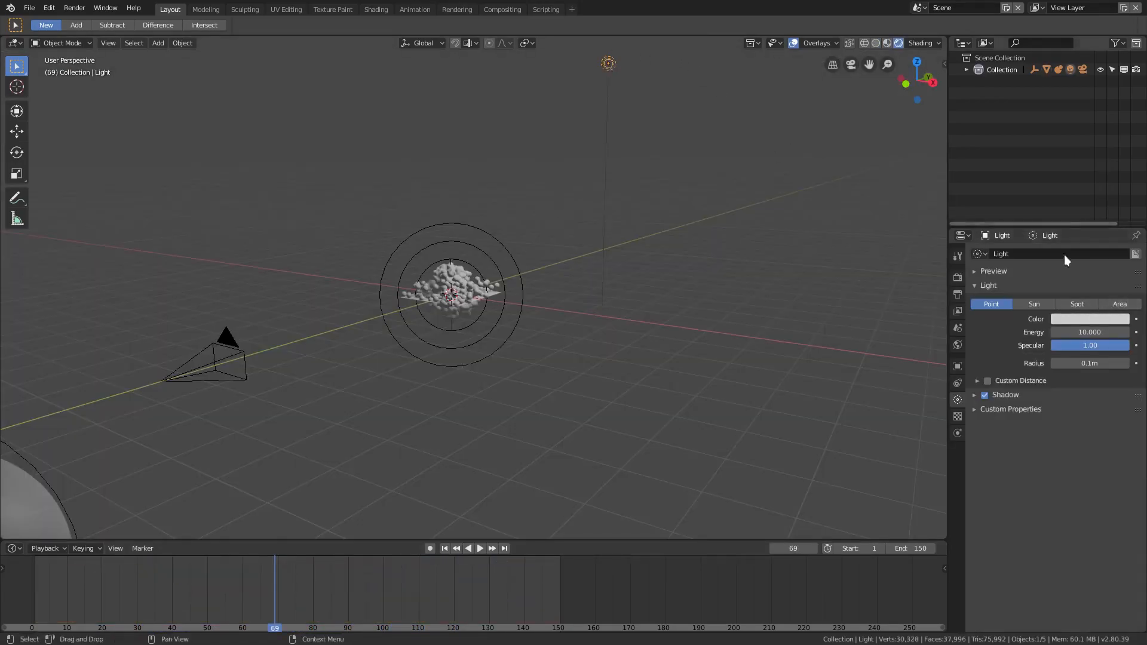
- Convert the light to a square area light 12.3 m in size and place a duplicate of it closer to the particles
left_click(1118, 305)
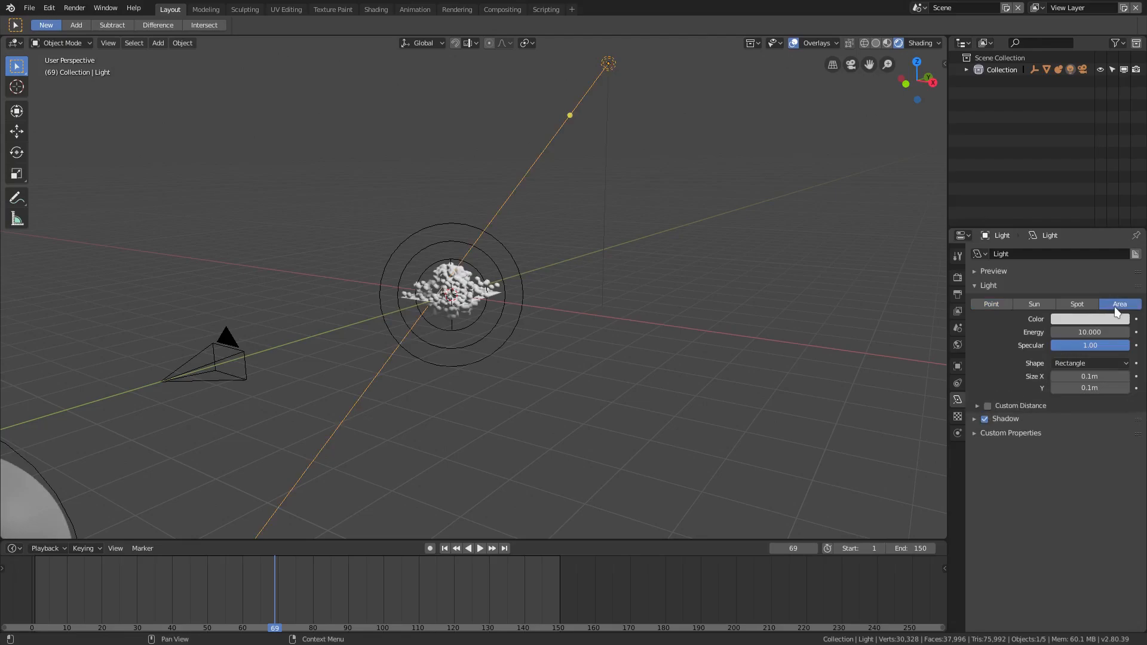
left_click(1076, 363)
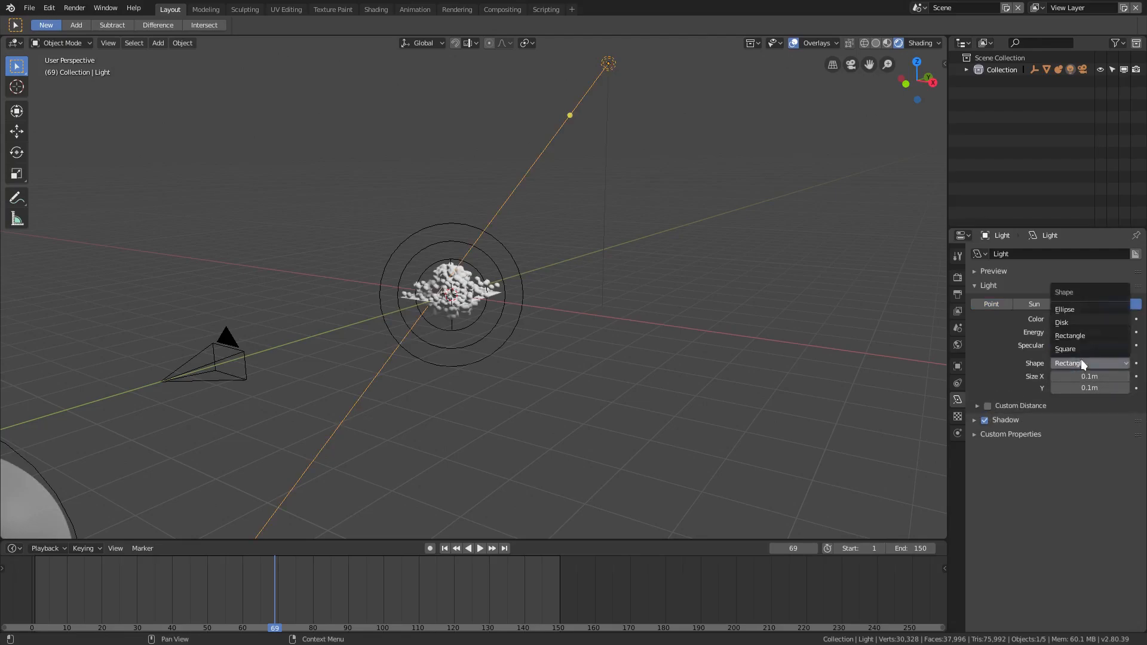
left_click(1088, 349)
left_click_drag(1075, 376, 1126, 377)
key("shift+d")
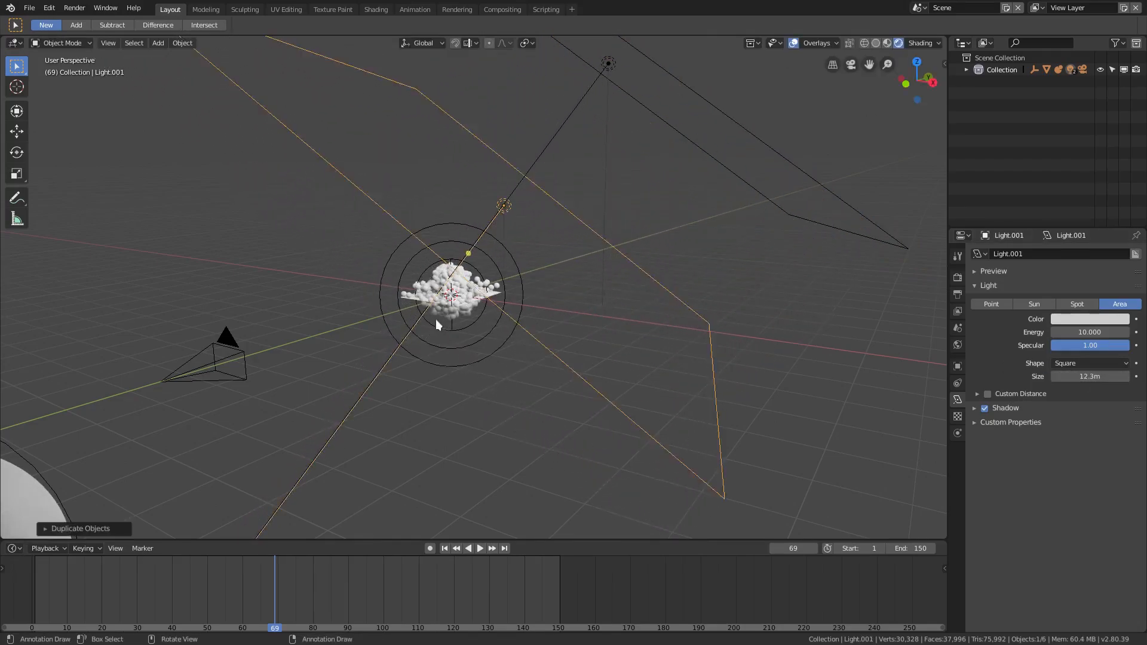
- Select the metaball and give its material a blue base color
scroll(456, 342, "up", 5)
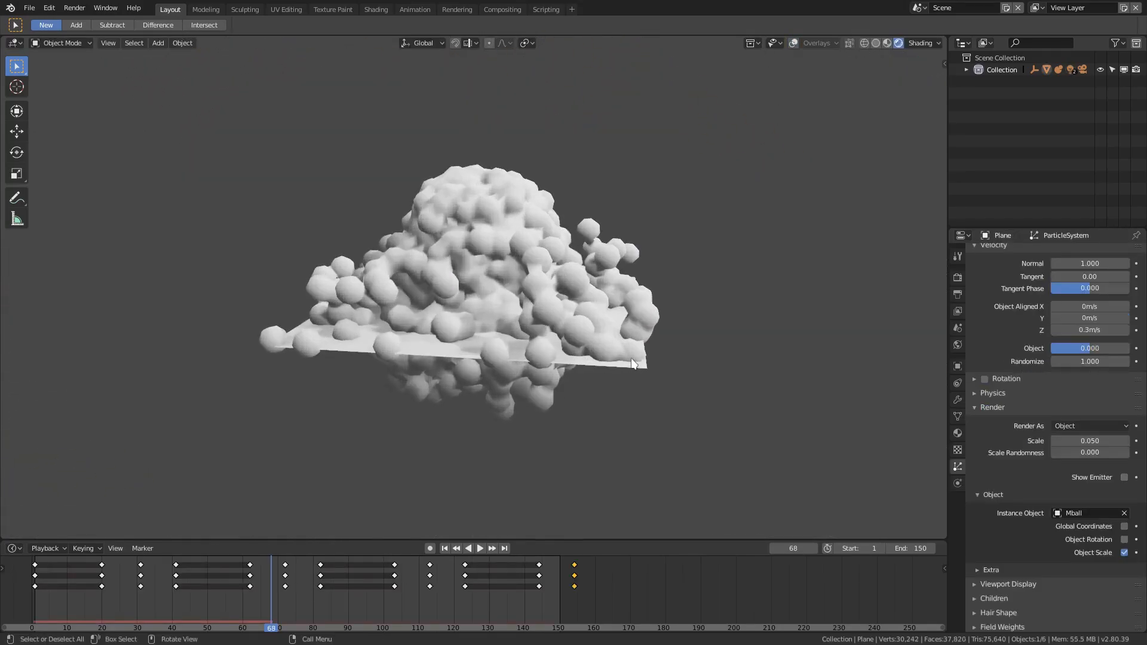
scroll(514, 376, "down", 9)
left_click(472, 391)
scroll(657, 334, "up", 10)
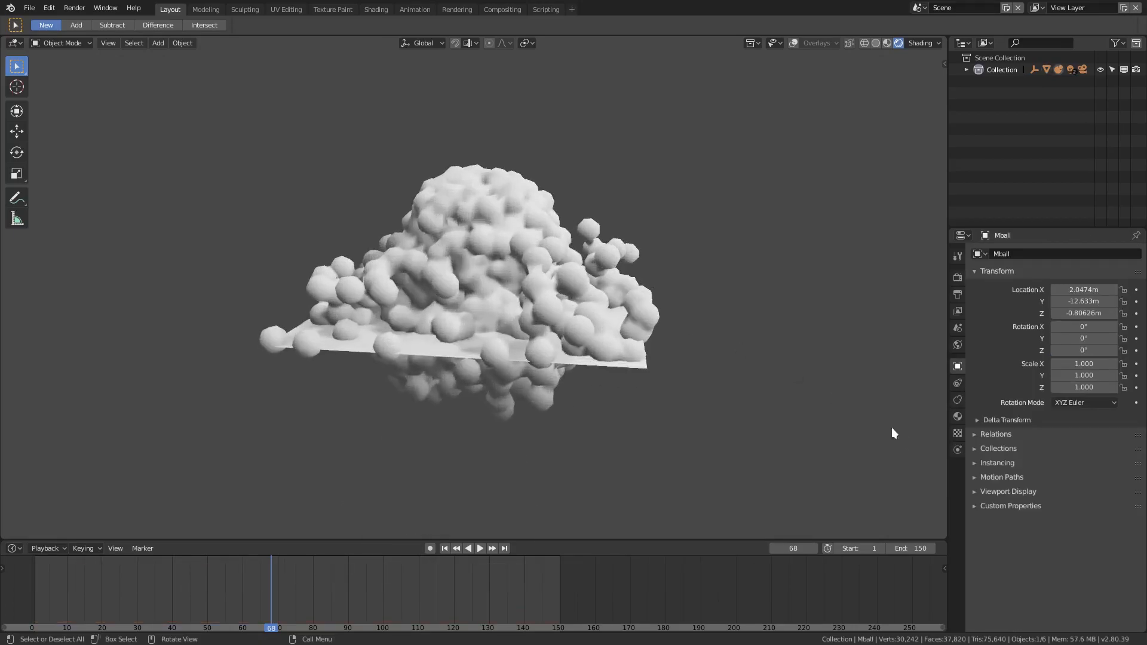
left_click(958, 417)
left_click(1093, 426)
left_click_drag(1086, 261, 1086, 257)
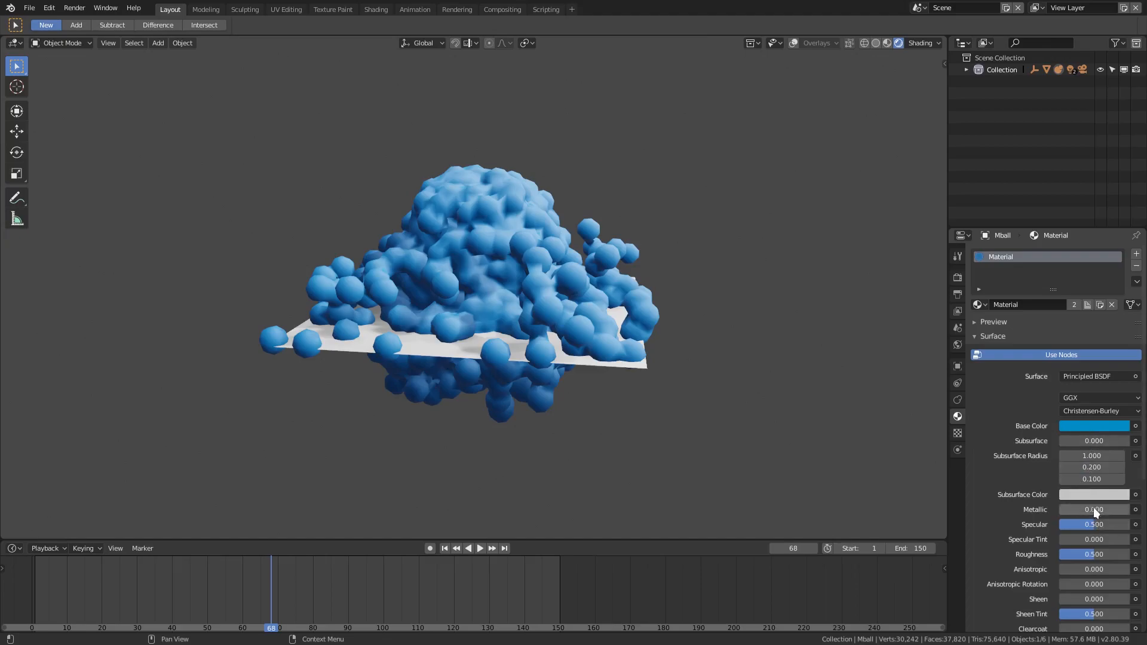
- Set the metaball material's specular to 1.000, specular tint to 0.518, roughness to 0.145, sheen to 1.000 and sheen tint to 0.682
mouse_move(1077, 524)
left_mouse_down()
mouse_move(1126, 524)
mouse_move(1093, 554)
mouse_move(1060, 555)
mouse_move(1131, 539)
mouse_move(1076, 539)
left_mouse_up()
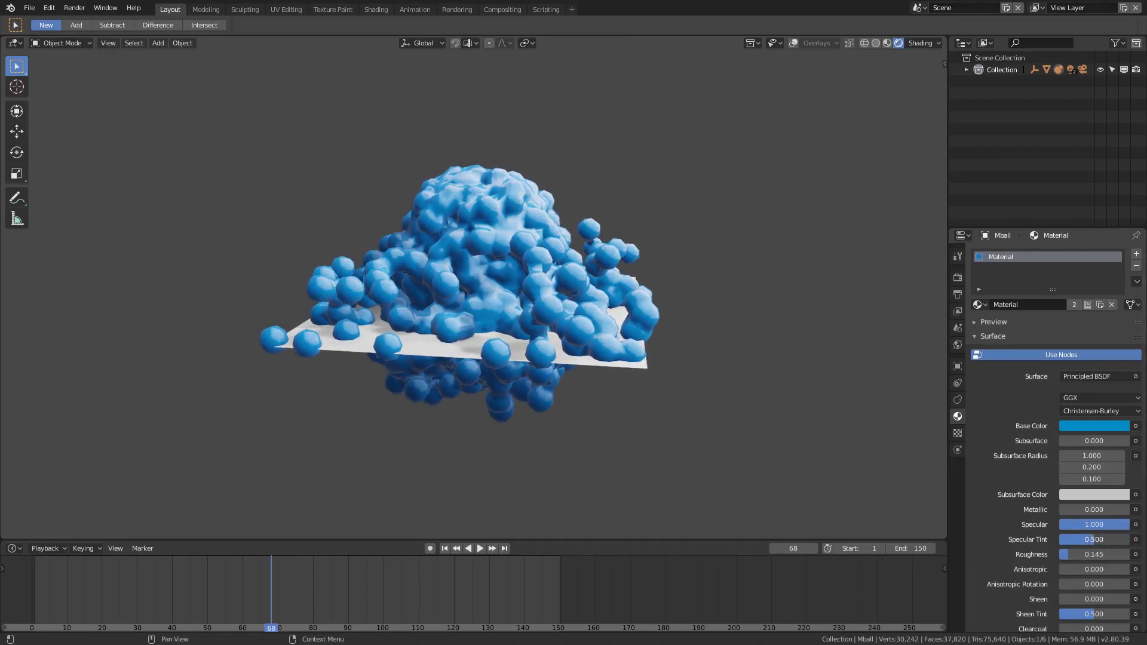
scroll(1091, 574, "down", 4)
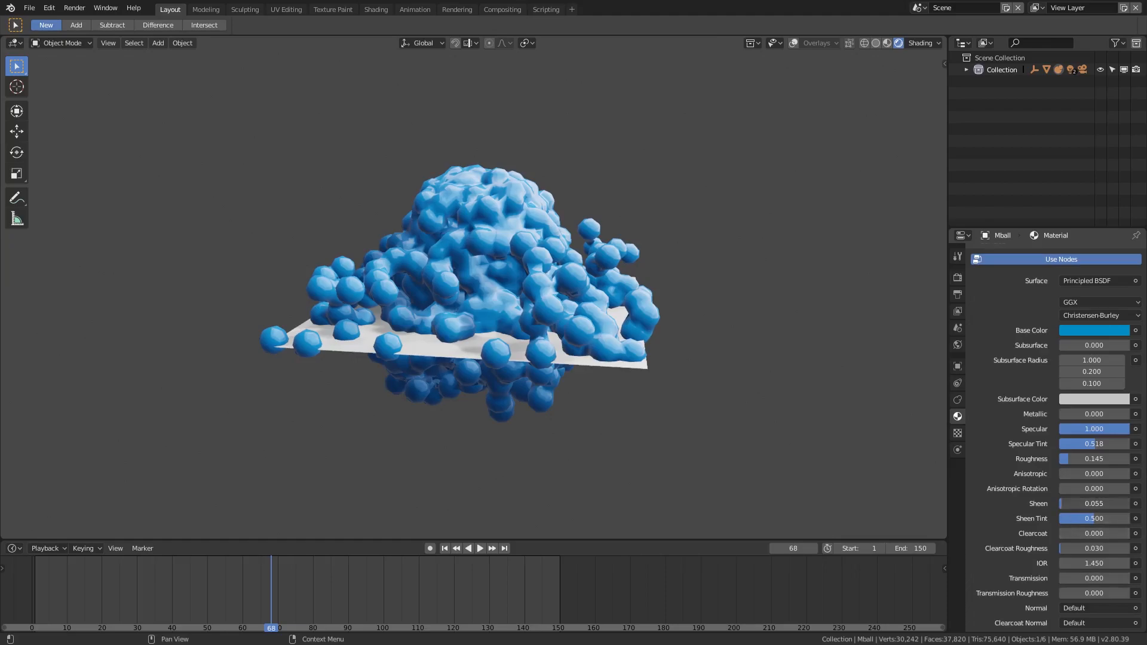
left_click_drag(1099, 504, 1132, 504)
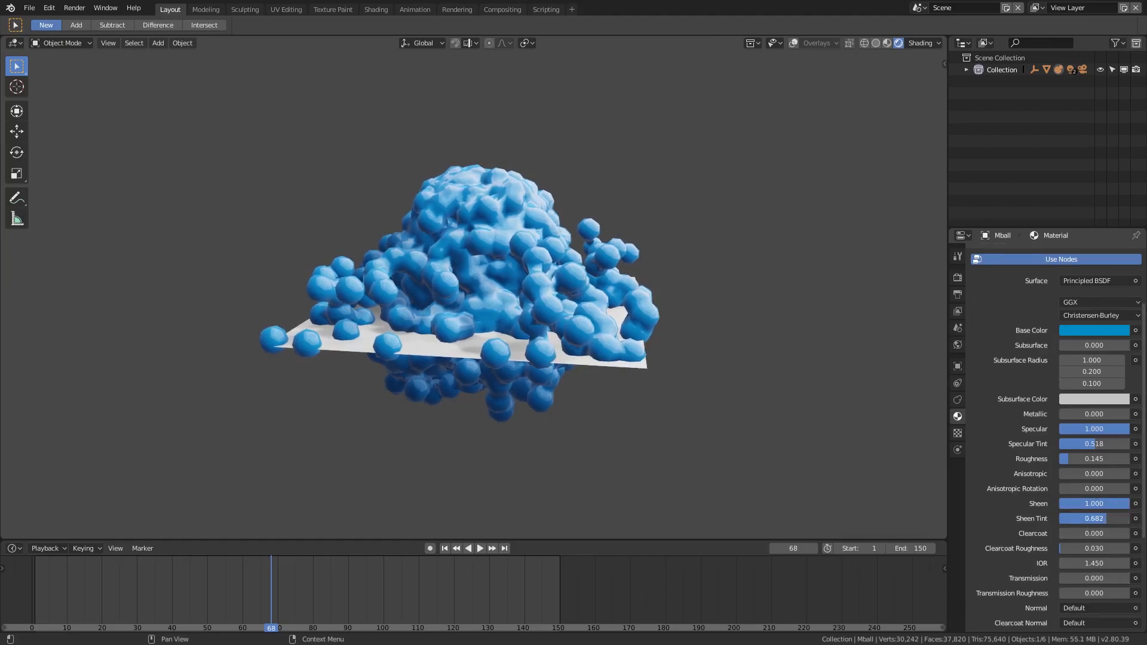
- Set the metaball material's sheen tint to 0.536, clearcoat to 1.000 and subsurface to 0.309, and match its subsurface color to the blue base color
left_click_drag(1092, 532, 1132, 532)
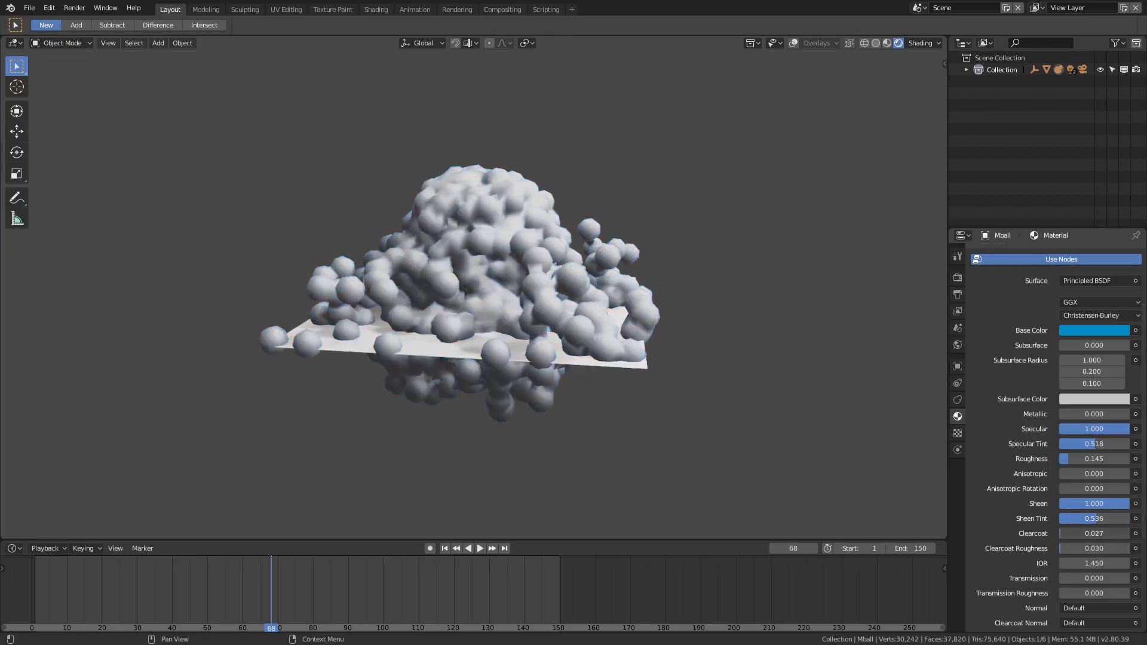
scroll(1045, 502, "up", 2)
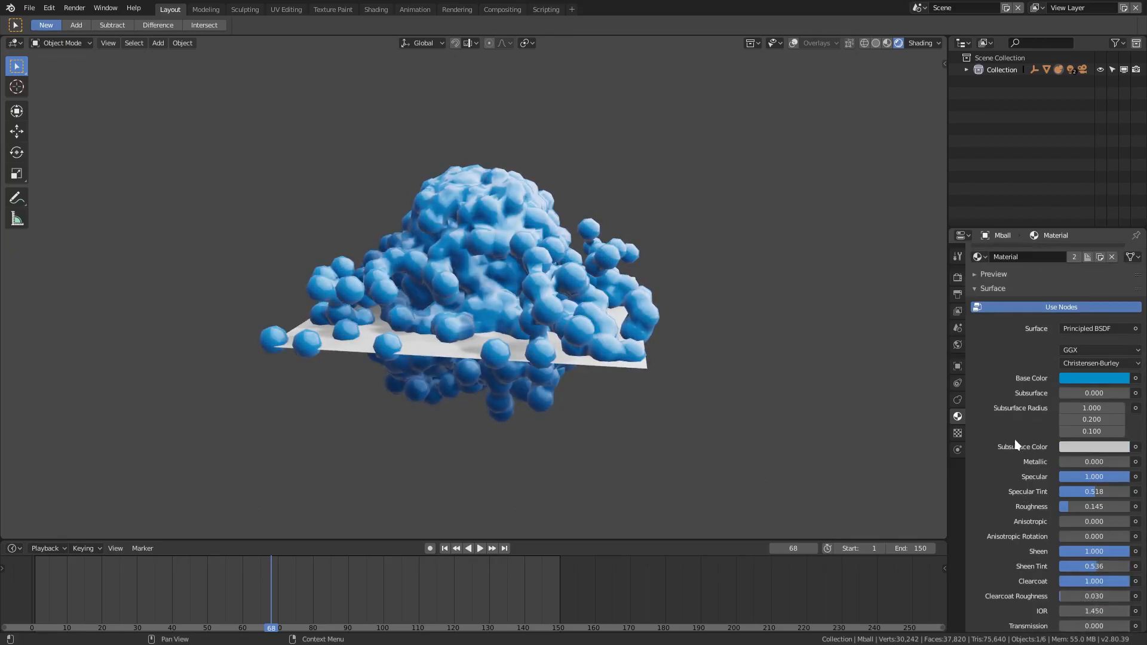
left_click_drag(1091, 457, 1060, 462)
left_click_drag(1071, 392, 1091, 392)
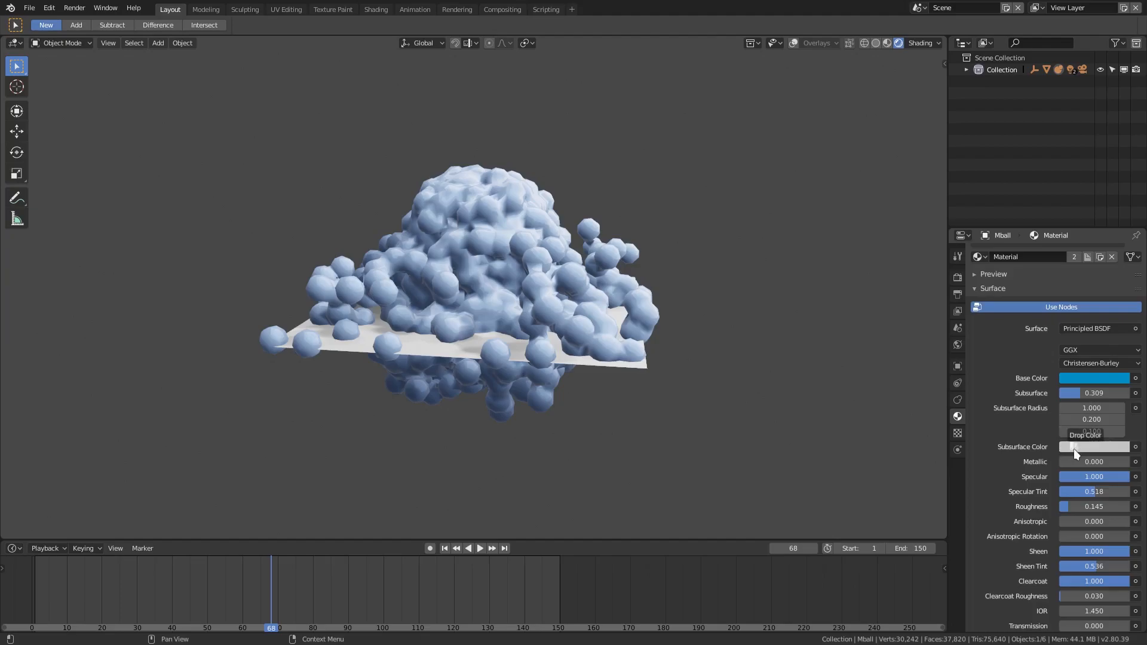
left_click_drag(1074, 449, 1076, 447)
- Enable Ambient Occlusion, Bloom, Subsurface Scattering and Screen Space Reflections for the Eevee render, and play the animation from the first frame in camera view
left_click(957, 278)
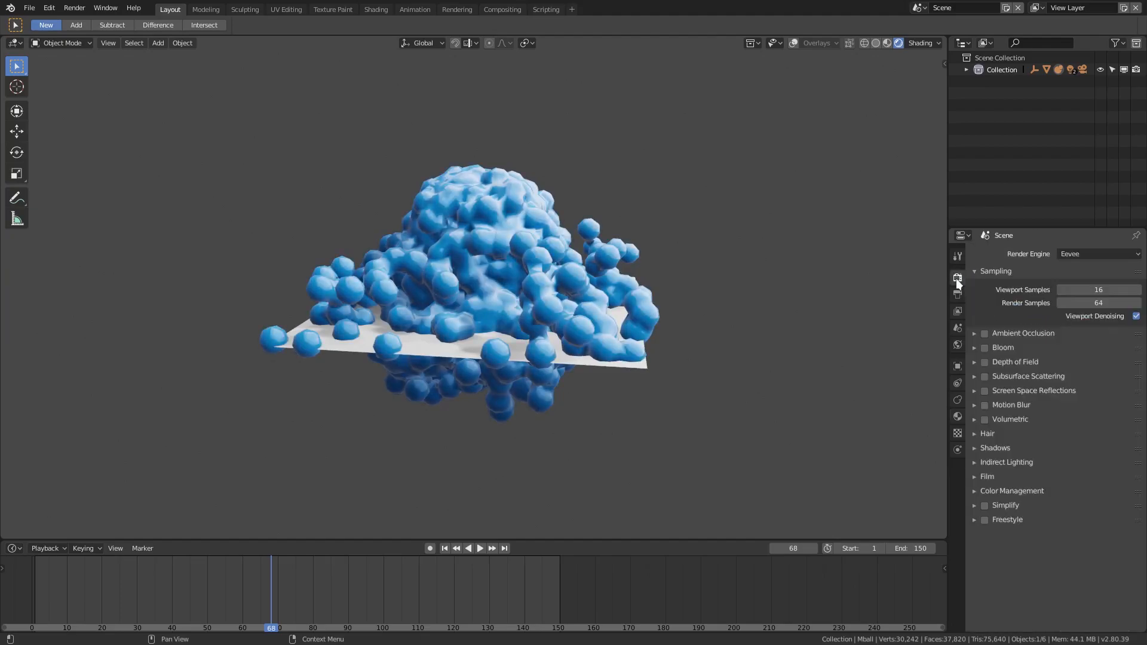
left_click(986, 377)
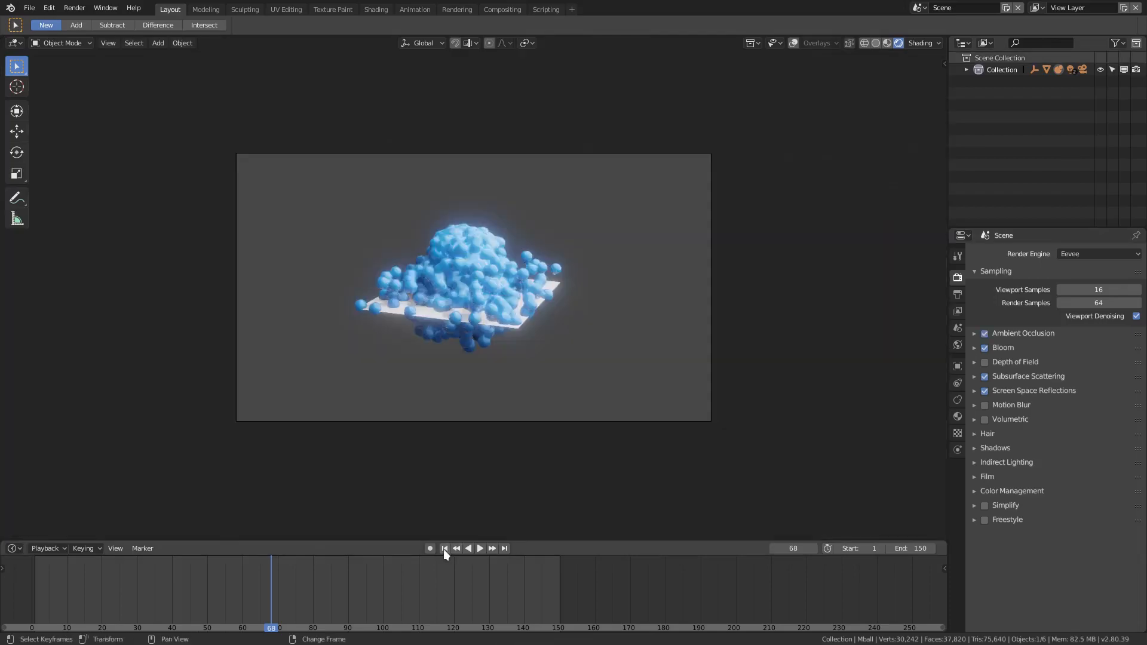
left_click(444, 548)
left_click(482, 548)
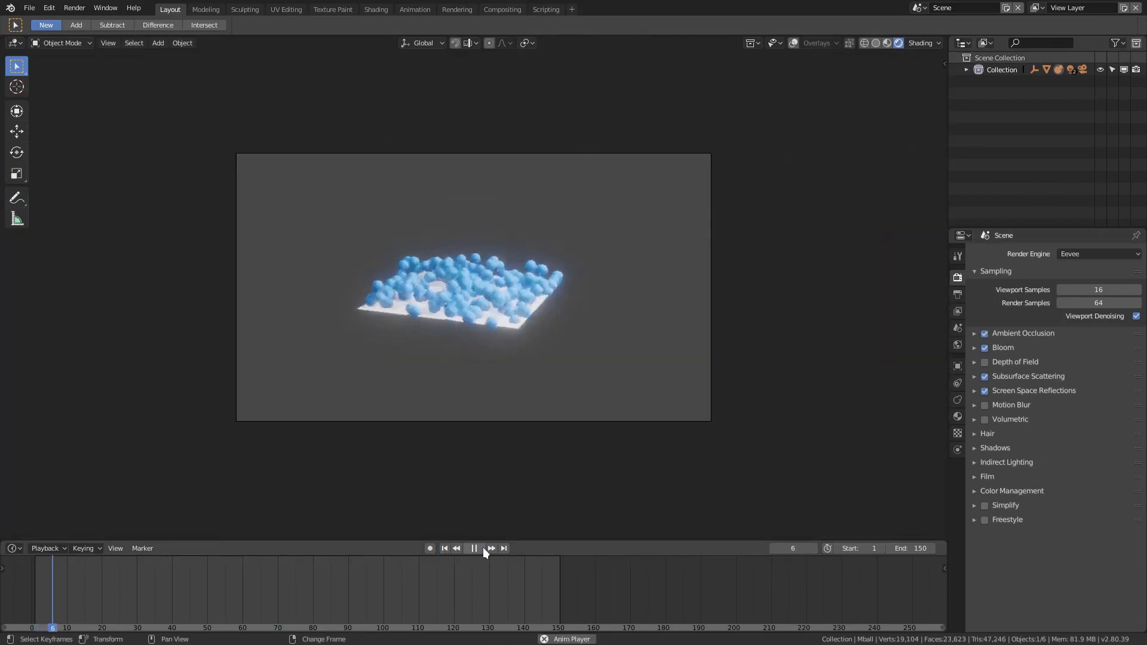